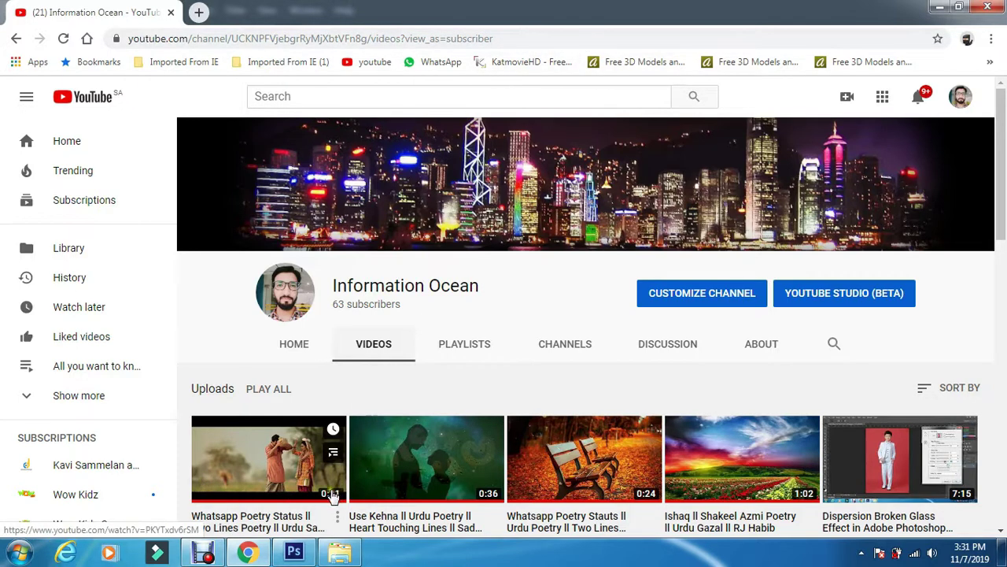
Step: Switch from Chrome to the open broken glass.psd portrait in Photoshop
{"action": "left_click", "coordinate": [296, 553]}
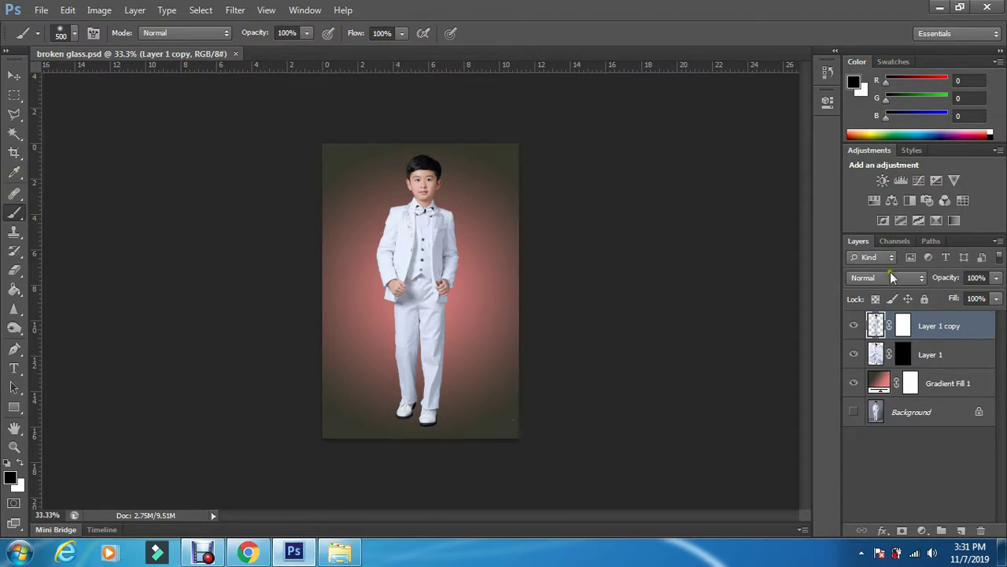
Step: Target Layer 1 copy's mask and load '20 Shattered Glass Brushes.abr' into the brush presets
{"action": "left_click", "coordinate": [903, 331]}
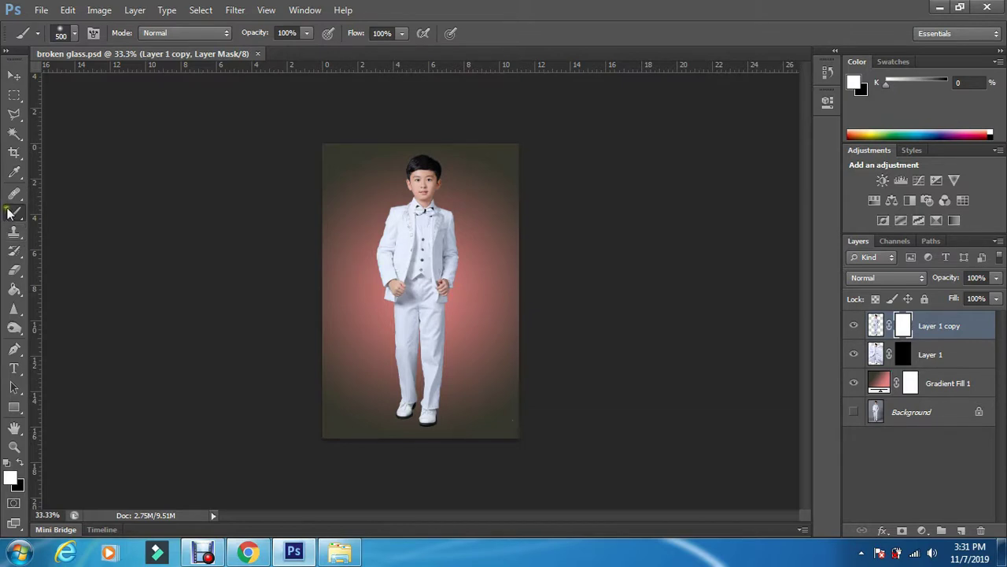
{"action": "left_click", "coordinate": [76, 32]}
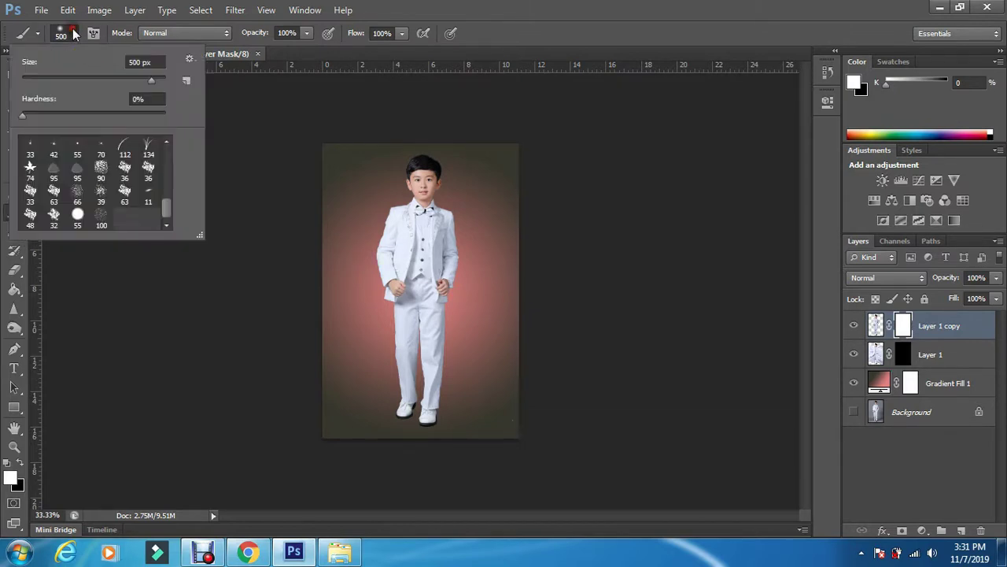
{"action": "left_click", "coordinate": [189, 61]}
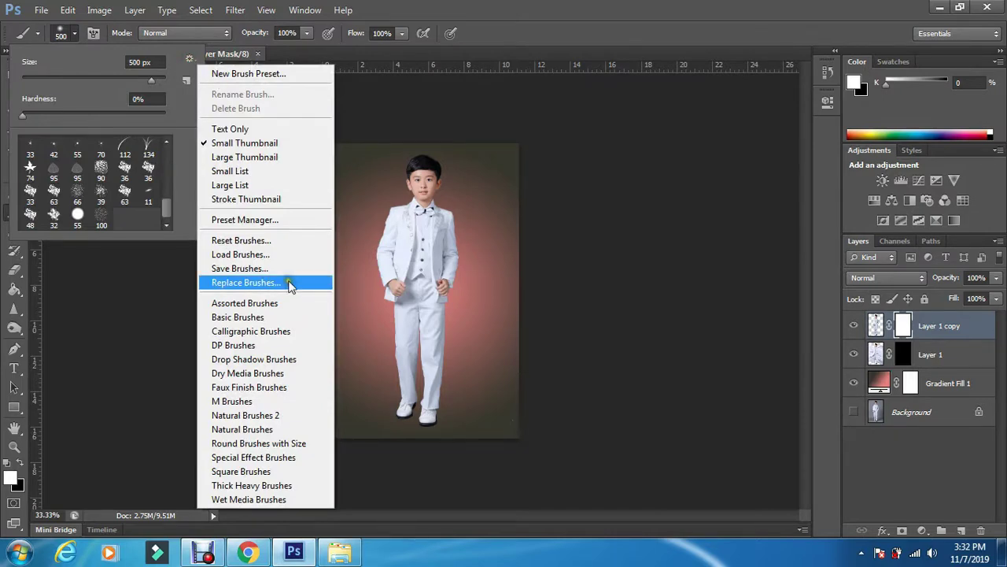
{"action": "left_click", "coordinate": [248, 256]}
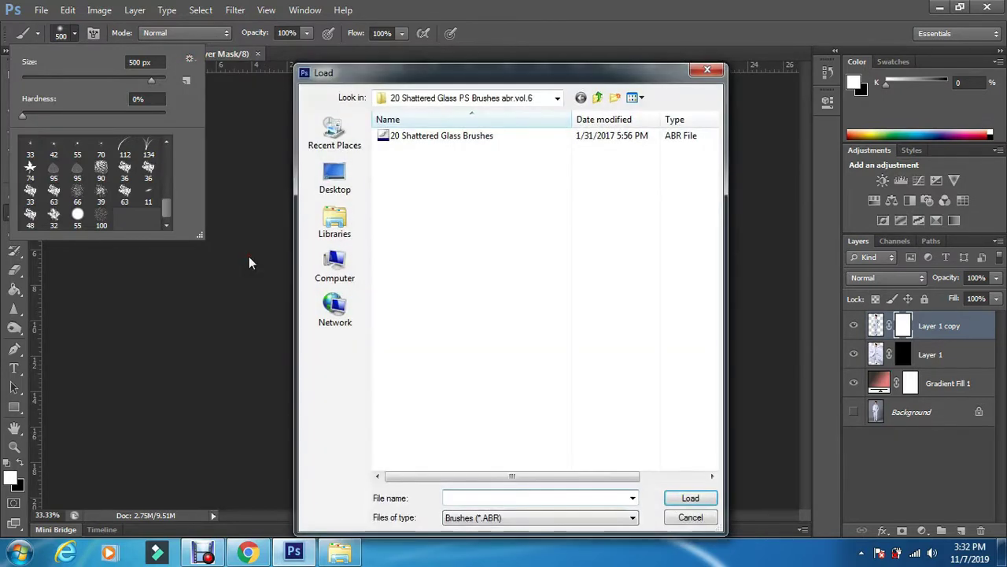
{"action": "left_click", "coordinate": [459, 140]}
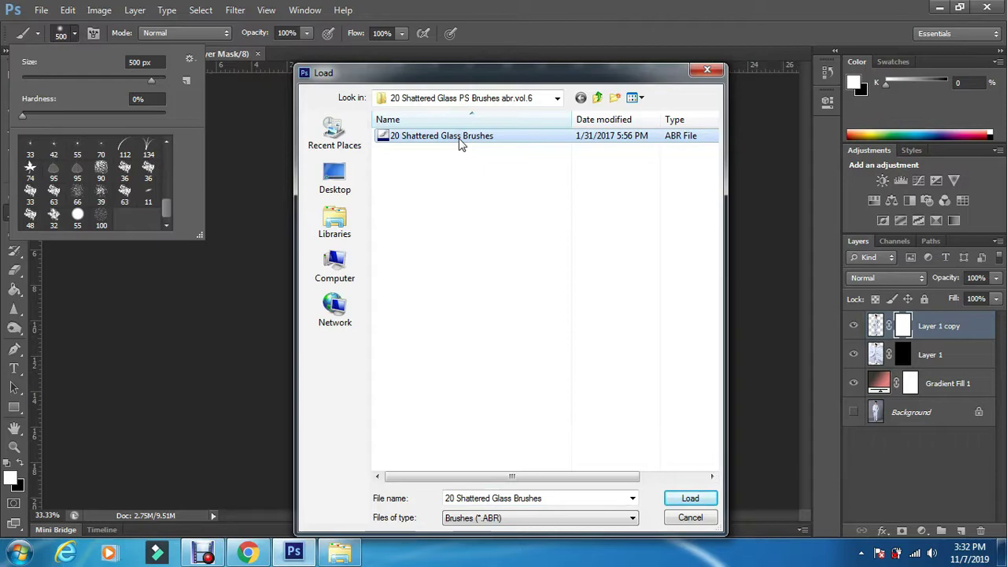
{"action": "left_click", "coordinate": [700, 502]}
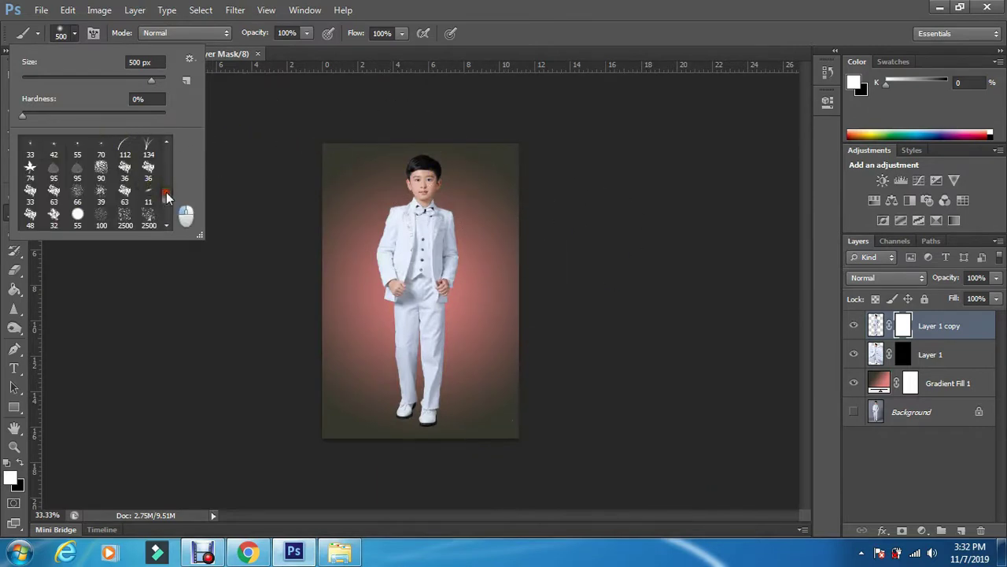
Step: Pick a 2500 px shattered-glass brush and bring up the full Brush settings panel
{"action": "left_click_drag", "start_coordinate": [166, 192], "coordinate": [166, 206]}
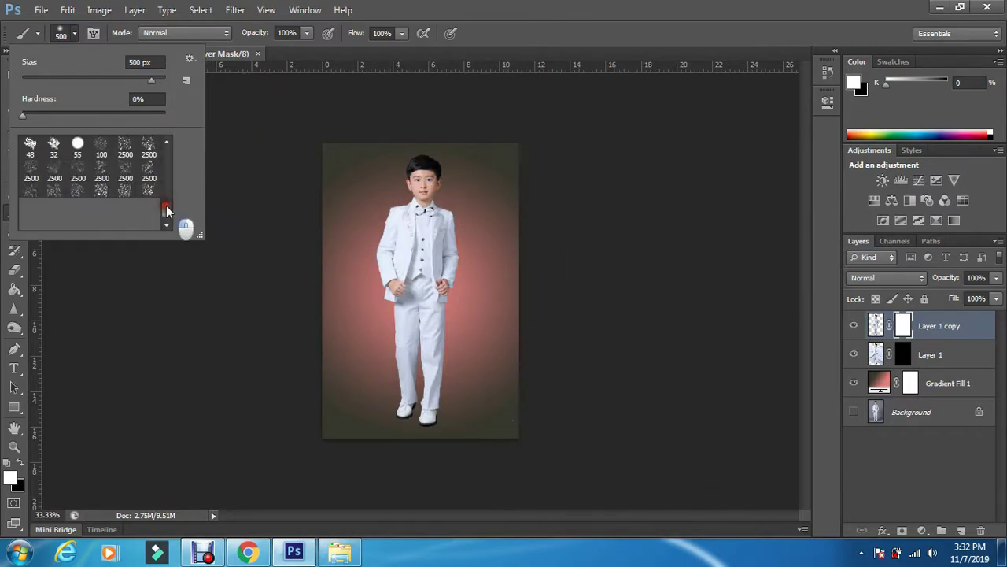
{"action": "left_click", "coordinate": [125, 150]}
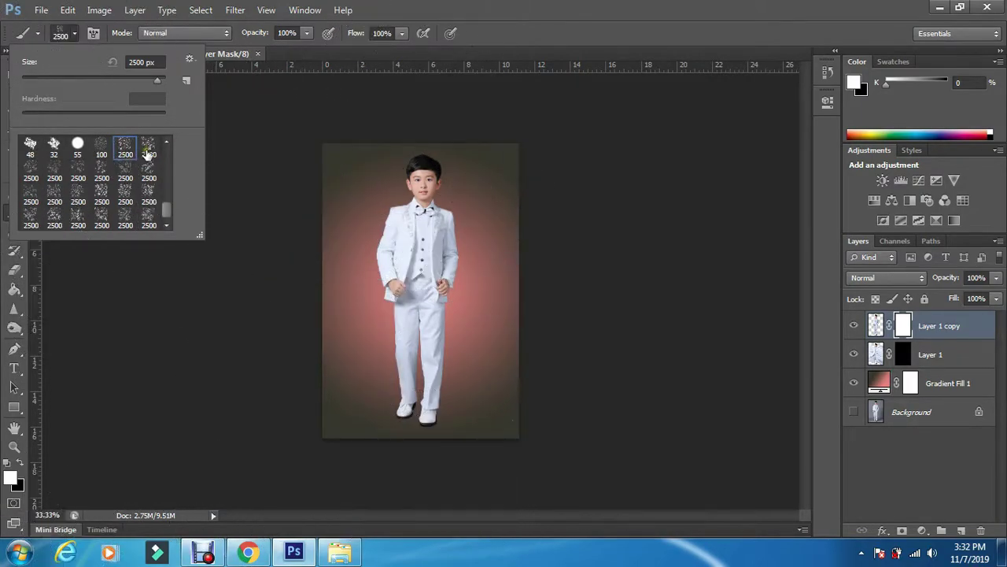
{"action": "left_click", "coordinate": [148, 154]}
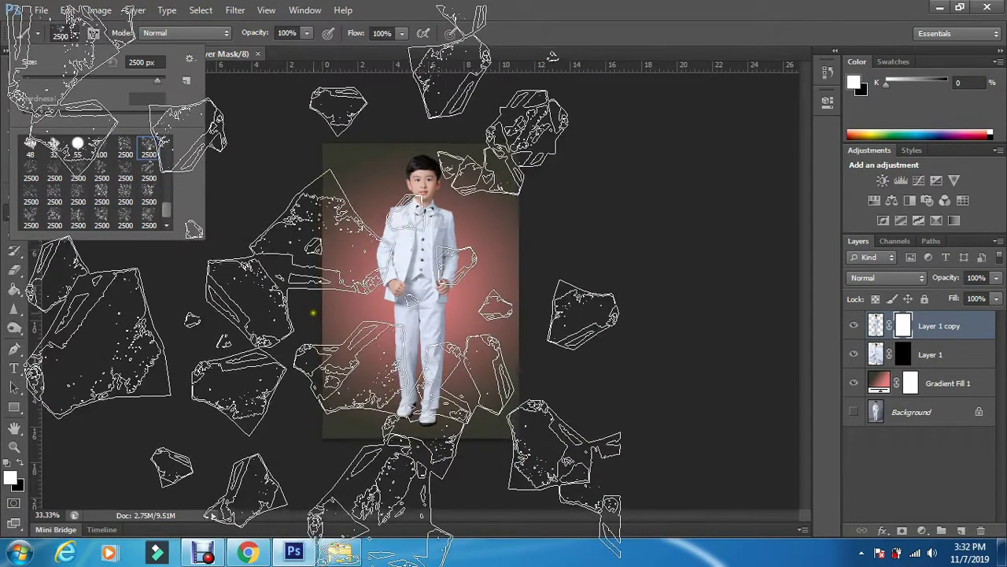
{"action": "left_click", "coordinate": [92, 34]}
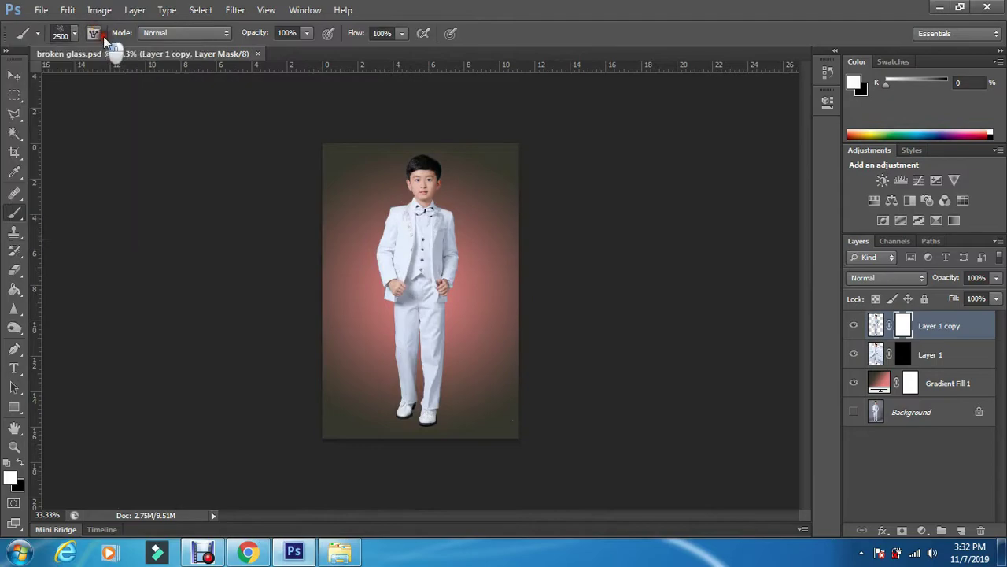
{"action": "left_click", "coordinate": [93, 34]}
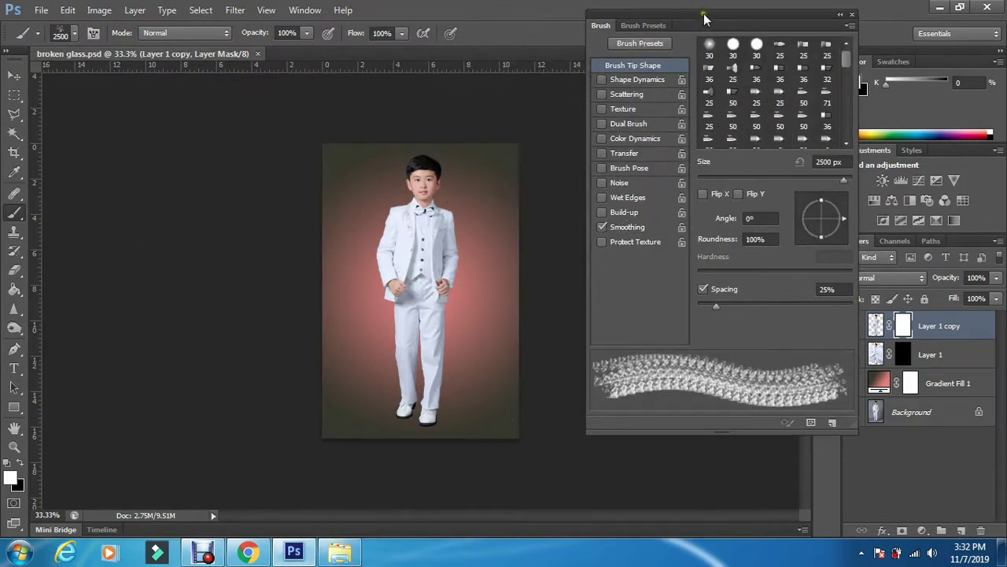
{"action": "left_click_drag", "start_coordinate": [705, 18], "coordinate": [710, 9]}
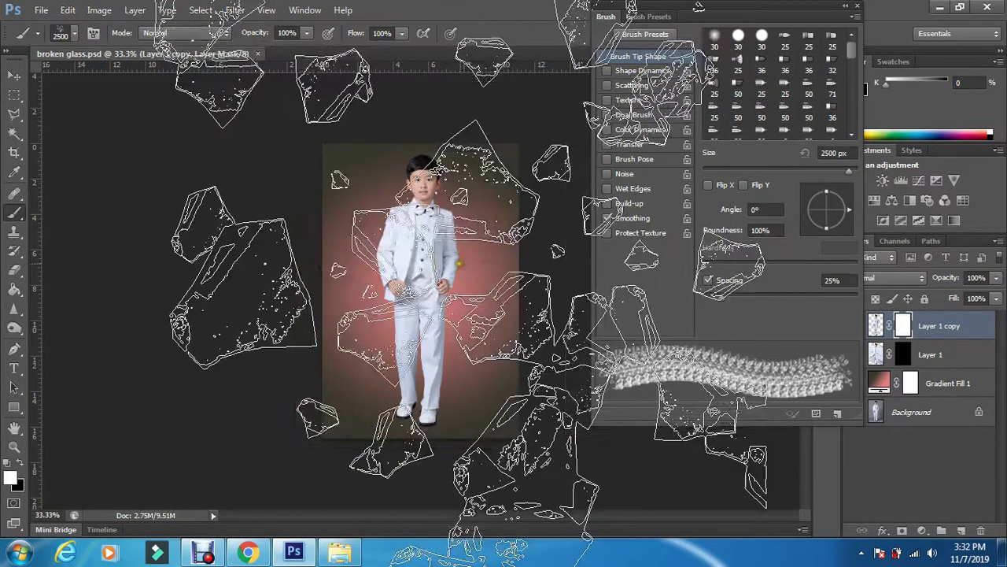
Step: Shrink the glass brush tip to about 600 px and rotate it to 69°
{"action": "key", "text": "bracketleft"}
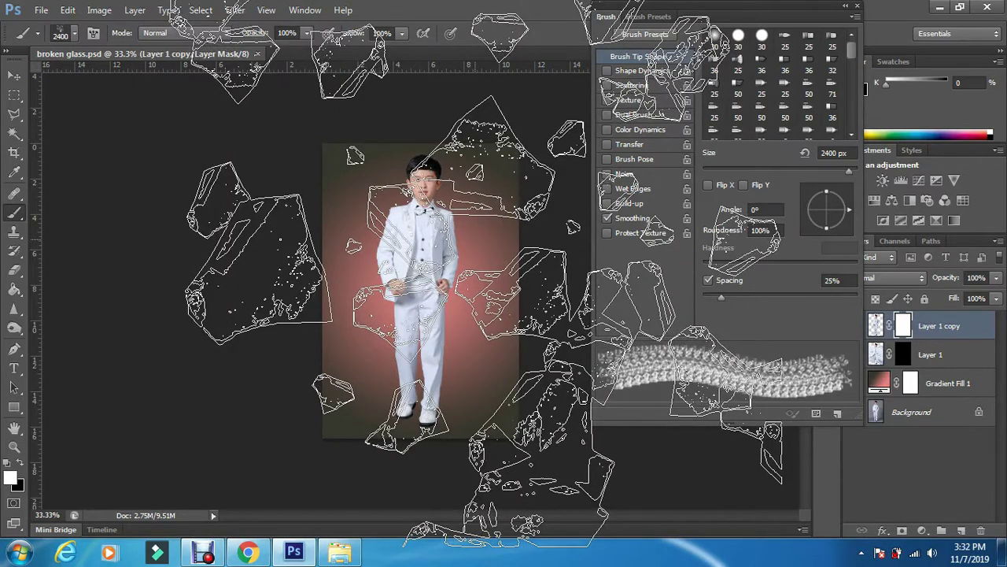
{"action": "key", "text": "bracketleft"}
{"action": "key", "text": "bracketleft"}
{"action": "key", "text": "bracketleft"}
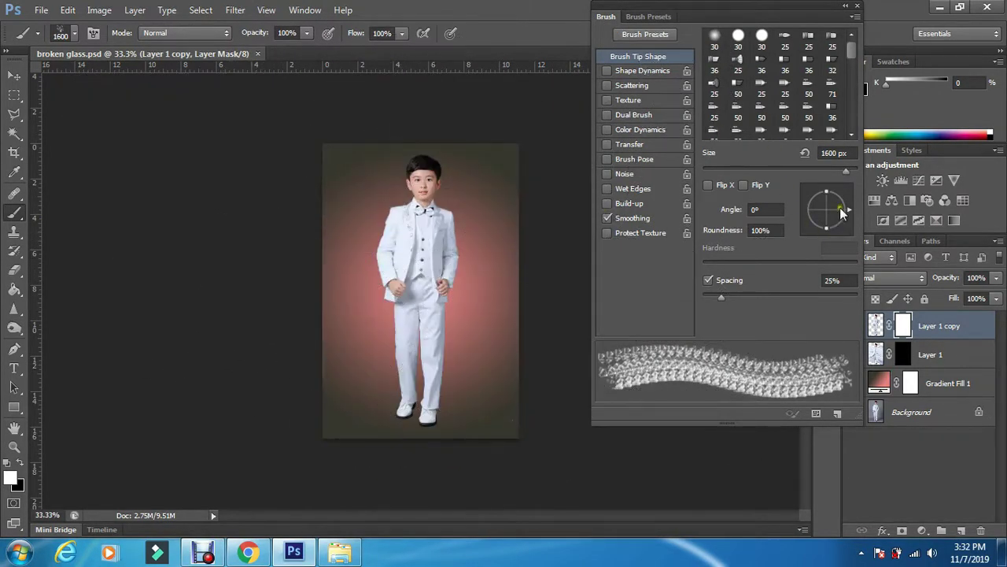
{"action": "left_click_drag", "start_coordinate": [843, 212], "coordinate": [842, 197]}
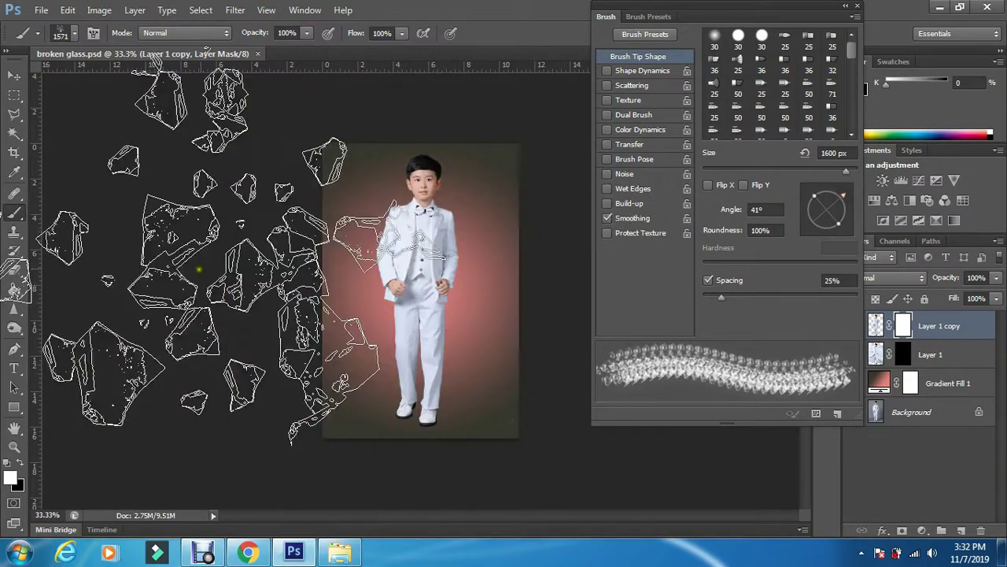
{"action": "left_click_drag", "start_coordinate": [838, 196], "coordinate": [833, 191]}
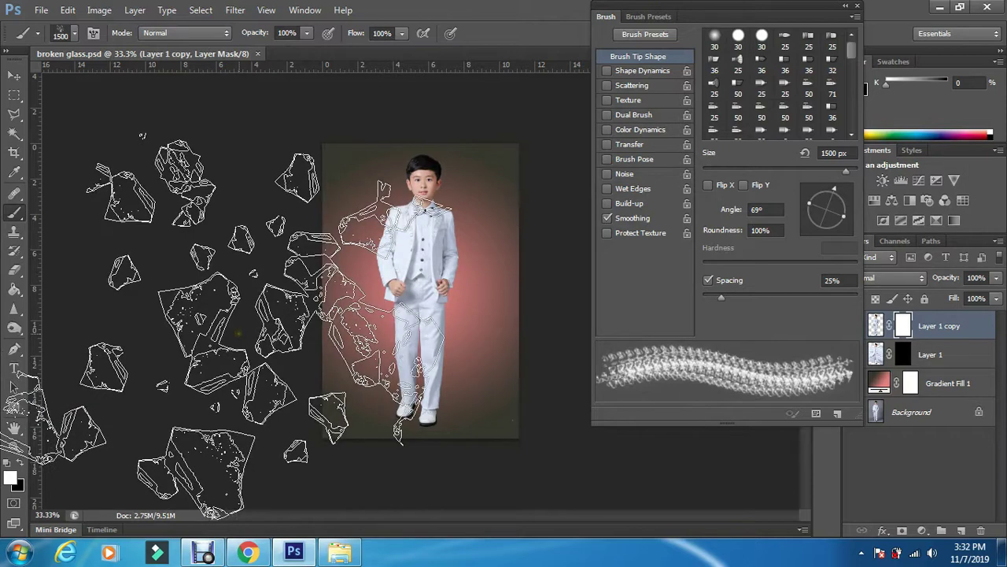
{"action": "key", "text": "["}
{"action": "key", "text": "["}
{"action": "key", "text": "["}
{"action": "key", "text": "["}
{"action": "key", "text": "["}
{"action": "key", "text": "["}
{"action": "key", "text": "["}
{"action": "key", "text": "["}
{"action": "key", "text": "["}
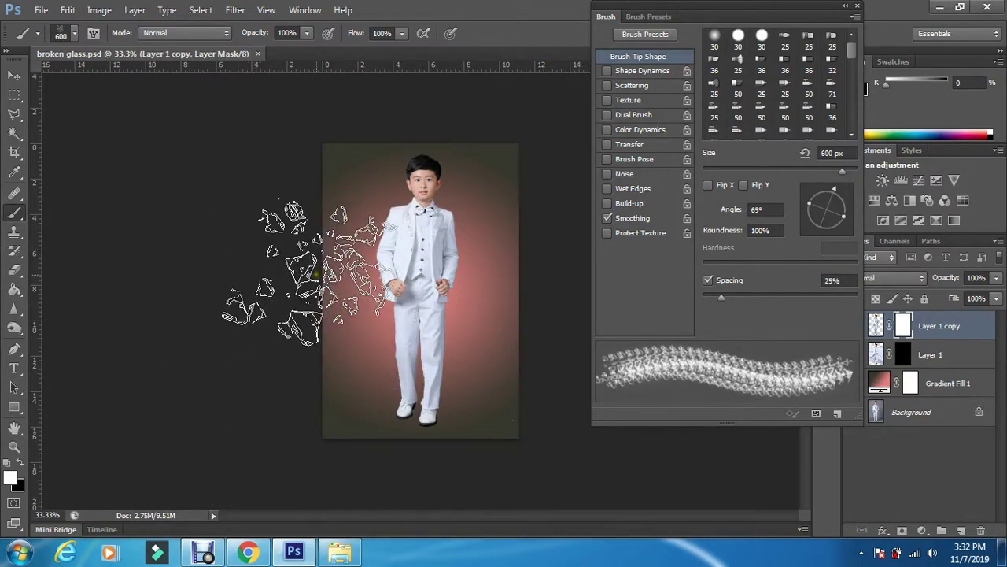
{"action": "key", "text": "["}
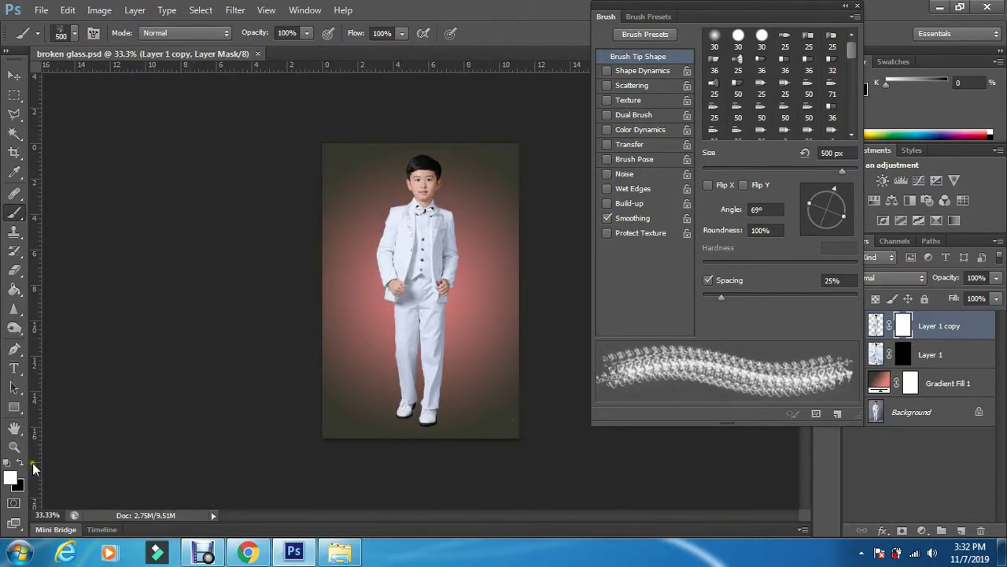
Step: Stamp black 400 px glass shards over the boy's left jacket and trouser leg, then rotate the tip to 101°
{"action": "left_click", "coordinate": [23, 464]}
{"action": "key", "text": "["}
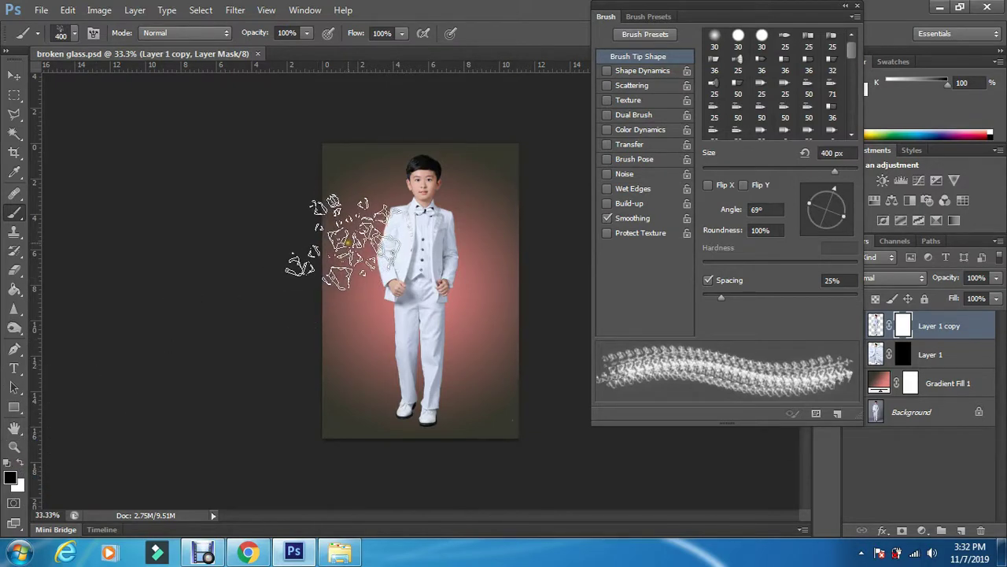
{"action": "left_click", "coordinate": [342, 244]}
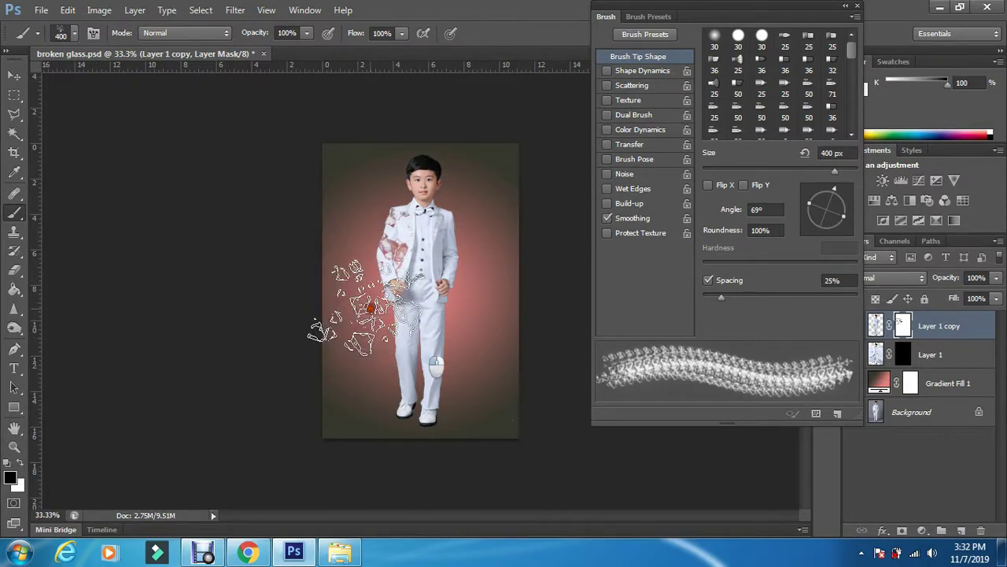
{"action": "left_click", "coordinate": [368, 309]}
{"action": "left_click", "coordinate": [367, 355]}
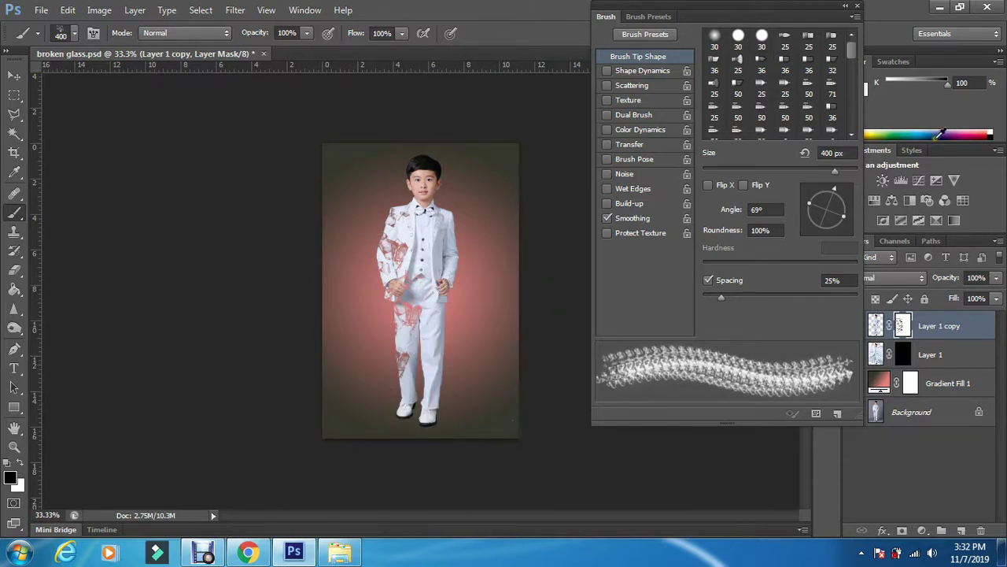
{"action": "left_click_drag", "start_coordinate": [826, 196], "coordinate": [821, 190]}
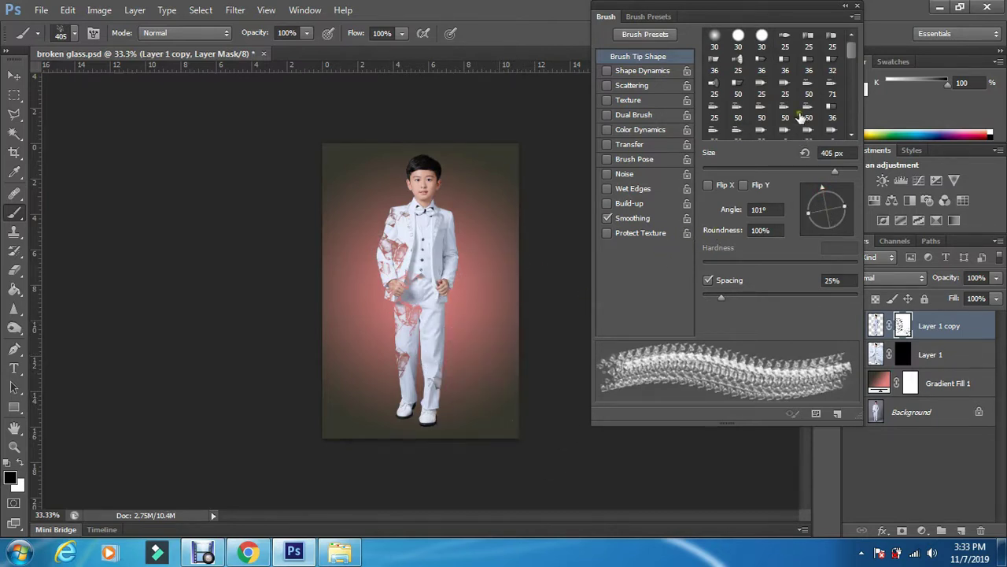
{"action": "left_click_drag", "start_coordinate": [851, 59], "coordinate": [852, 111]}
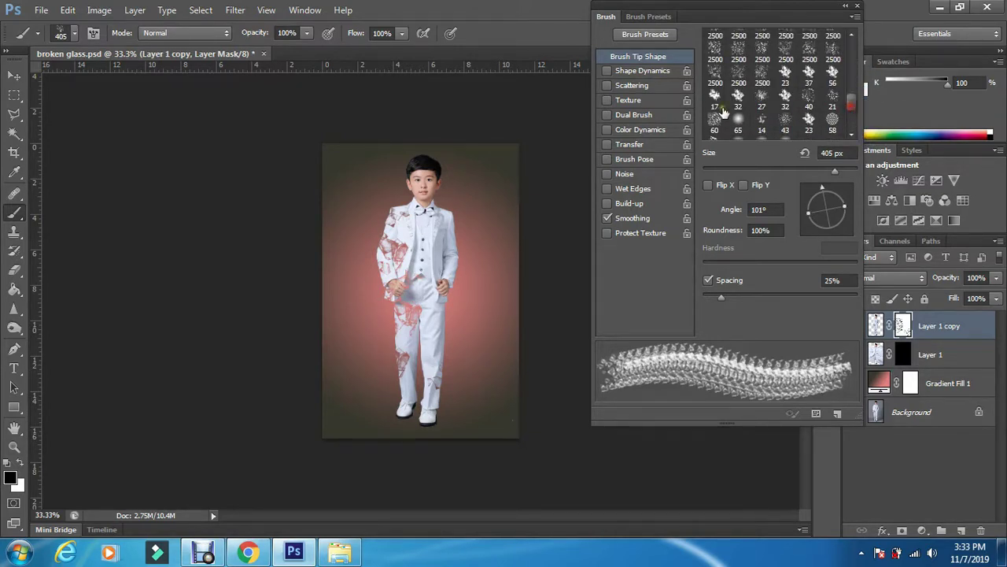
Step: Choose a different 2500 px glass brush and resize it to 300 px
{"action": "left_click", "coordinate": [739, 58]}
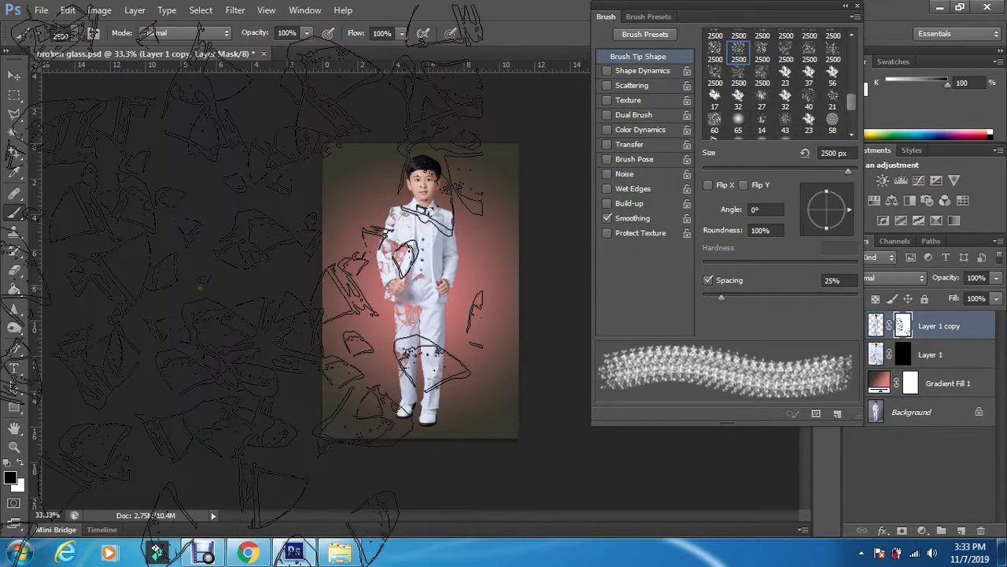
{"action": "key", "text": "bracketleft"}
{"action": "key", "text": "bracketleft"}
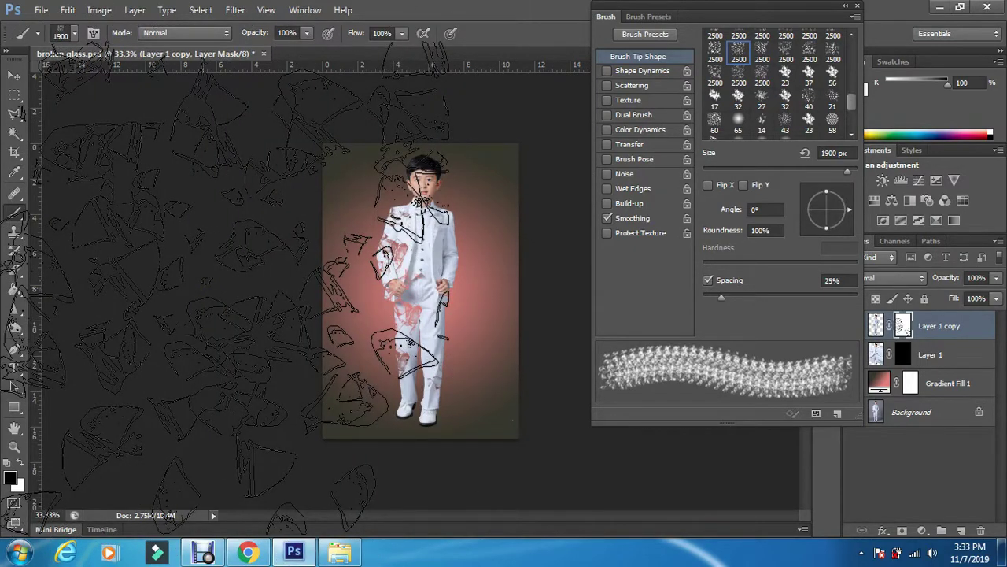
{"action": "key", "text": "bracketleft"}
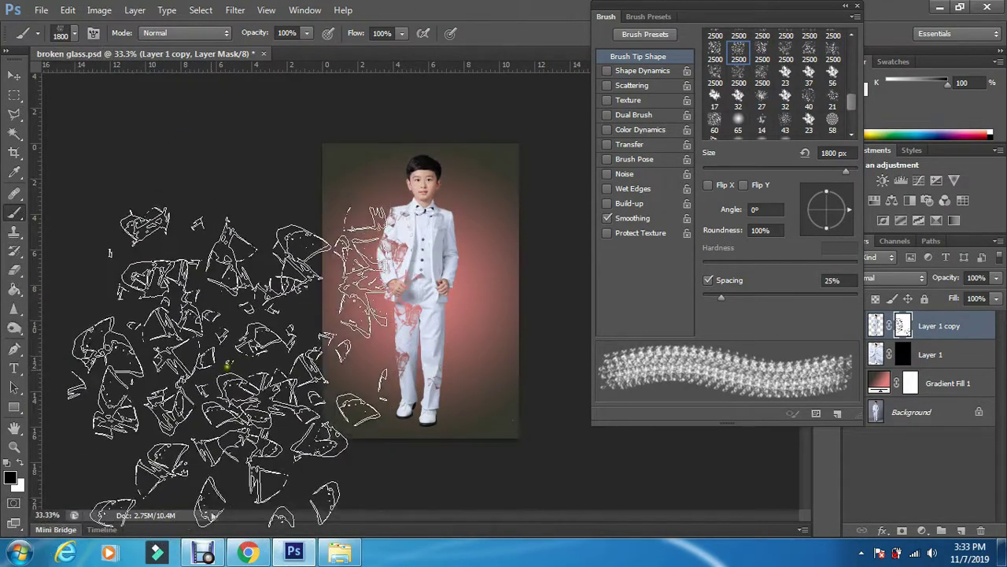
{"action": "key", "text": "bracketleft"}
{"action": "key", "text": "bracketleft"}
{"action": "key", "text": "bracketleft"}
{"action": "key", "text": "bracketleft"}
{"action": "key", "text": "bracketleft"}
{"action": "key", "text": "bracketleft"}
{"action": "key", "text": "bracketleft"}
{"action": "key", "text": "bracketleft"}
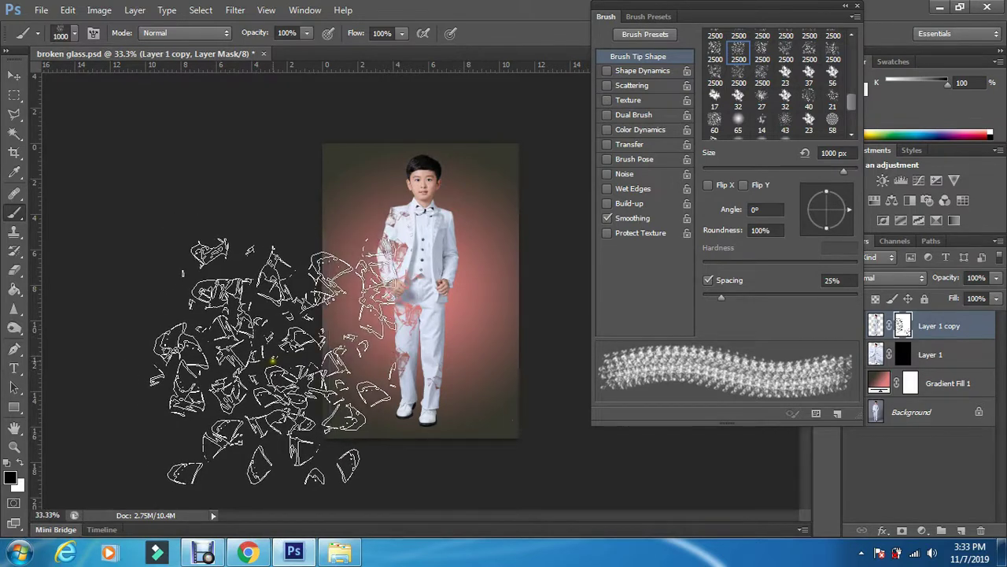
{"action": "key", "text": "bracketleft"}
{"action": "key", "text": "bracketleft"}
{"action": "key", "text": "bracketleft"}
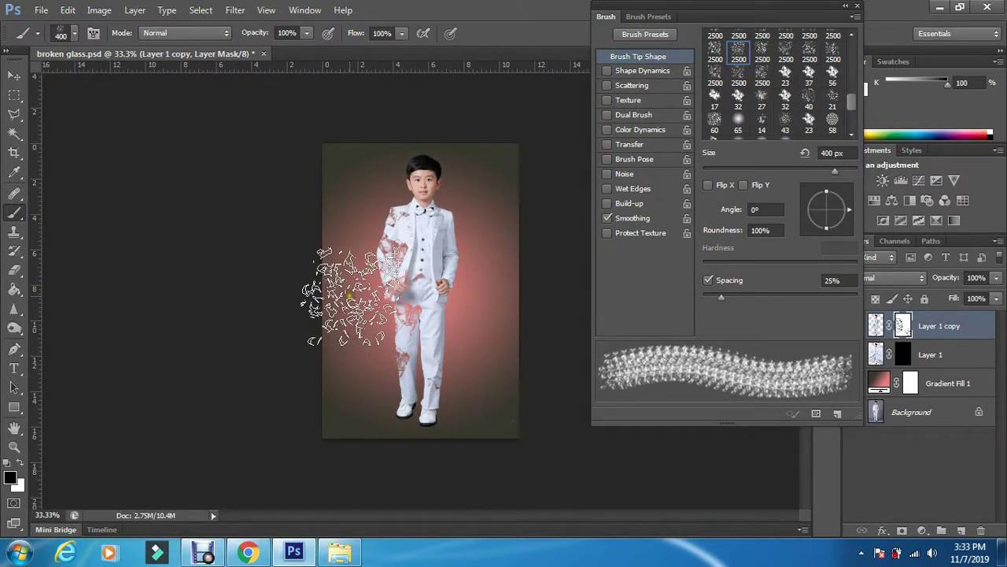
{"action": "key", "text": "bracketleft"}
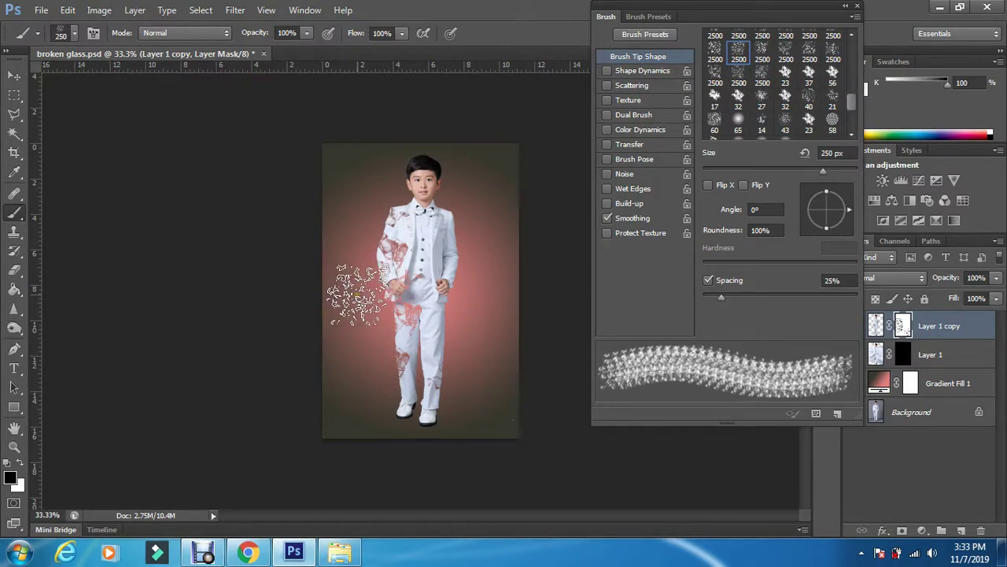
{"action": "key", "text": "bracketright"}
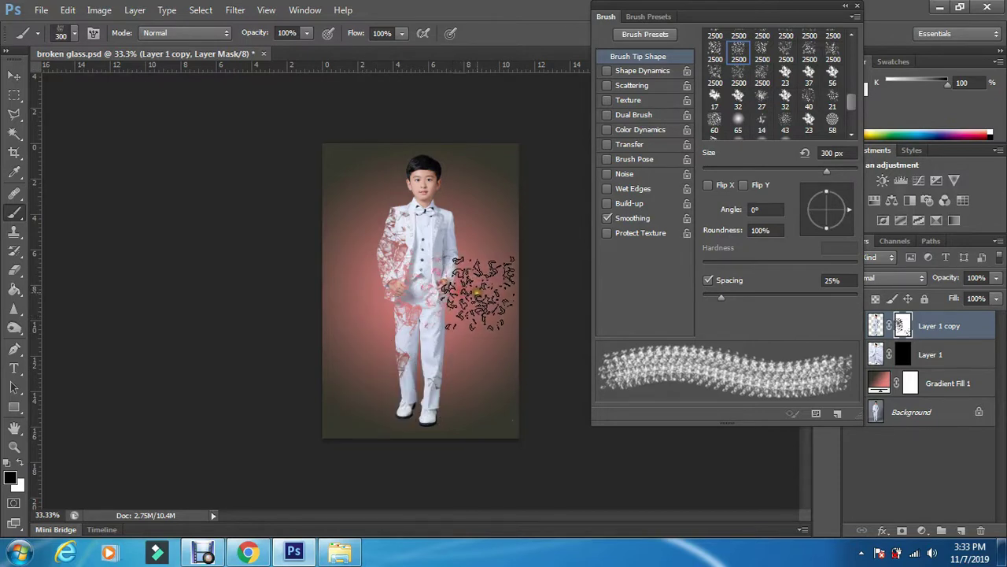
Step: Paint glass fragments over the boy's jacket, torso, legs and chest in the mask
{"action": "left_click_drag", "start_coordinate": [476, 272], "coordinate": [460, 248]}
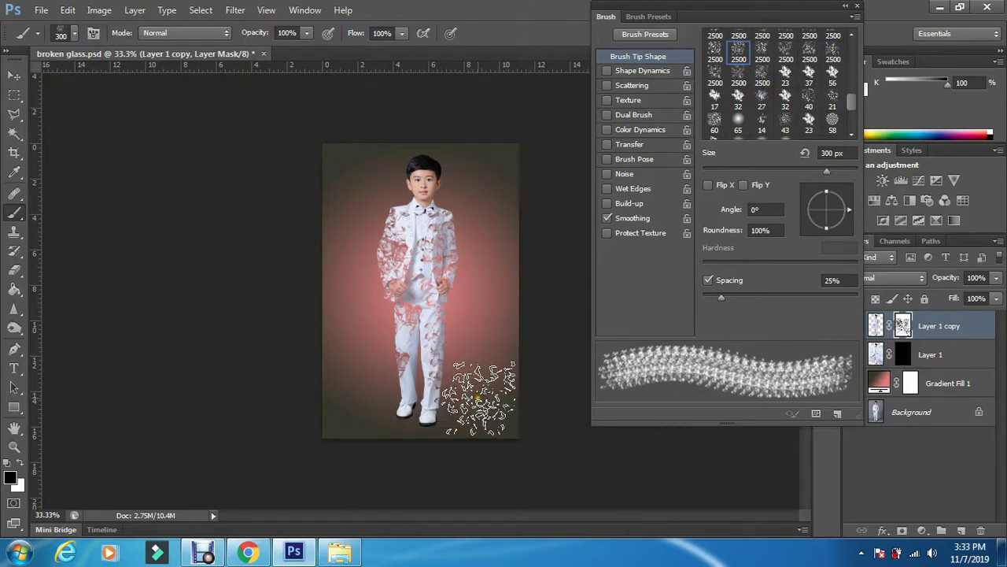
{"action": "left_click_drag", "start_coordinate": [465, 350], "coordinate": [386, 363]}
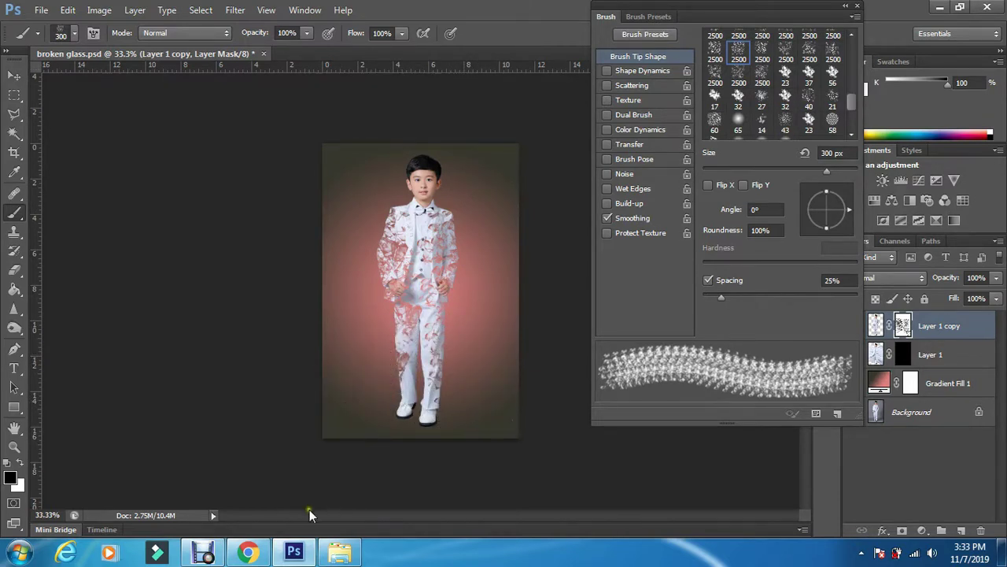
{"action": "left_click_drag", "start_coordinate": [346, 228], "coordinate": [366, 370]}
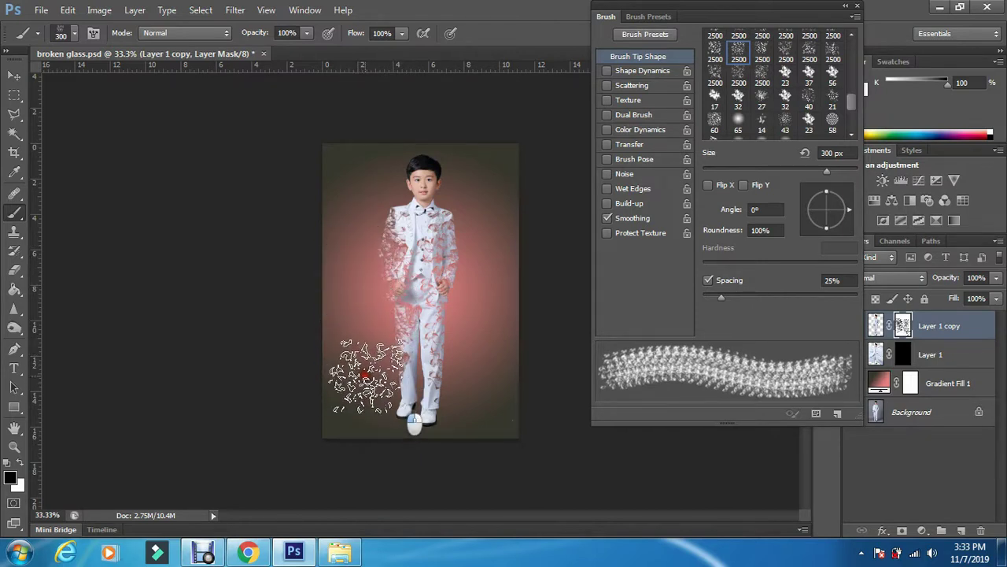
{"action": "left_click_drag", "start_coordinate": [366, 374], "coordinate": [370, 382]}
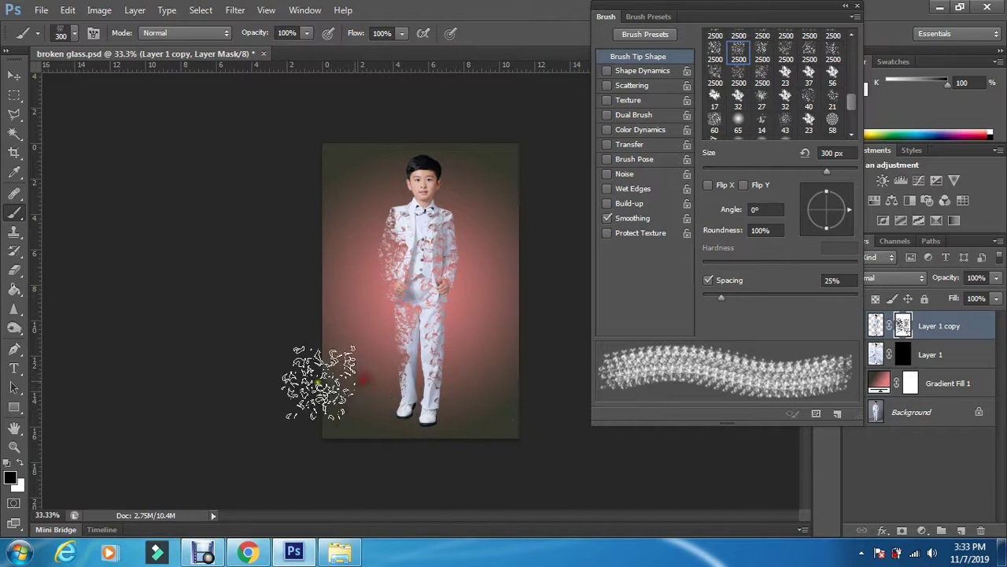
{"action": "mouse_move", "coordinate": [472, 358]}
{"action": "left_mouse_down"}
{"action": "mouse_move", "coordinate": [478, 255]}
{"action": "mouse_move", "coordinate": [489, 250]}
{"action": "mouse_move", "coordinate": [337, 262]}
{"action": "left_mouse_up"}
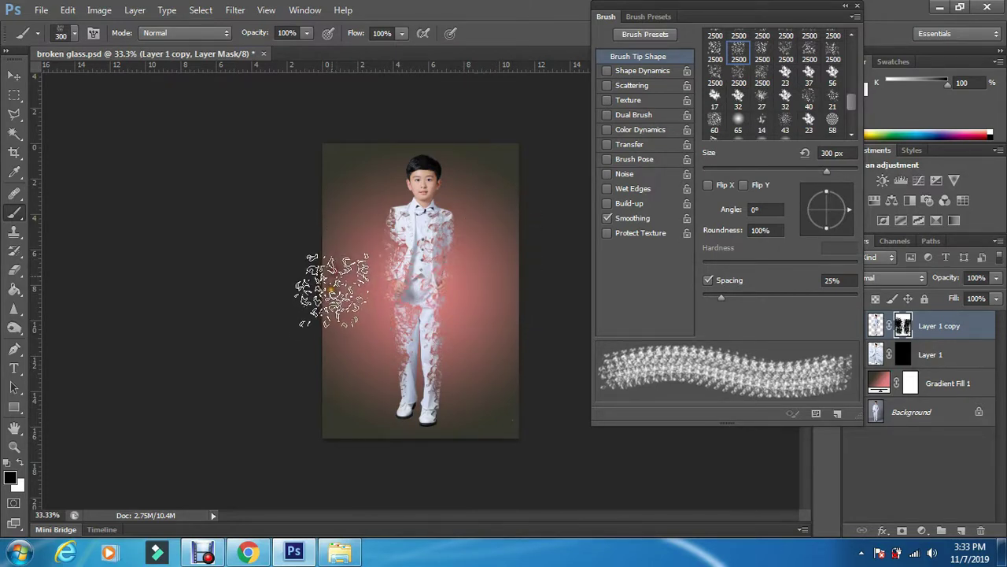
{"action": "mouse_move", "coordinate": [337, 262]}
{"action": "left_mouse_down"}
{"action": "mouse_move", "coordinate": [368, 250]}
{"action": "mouse_move", "coordinate": [319, 320]}
{"action": "left_mouse_up"}
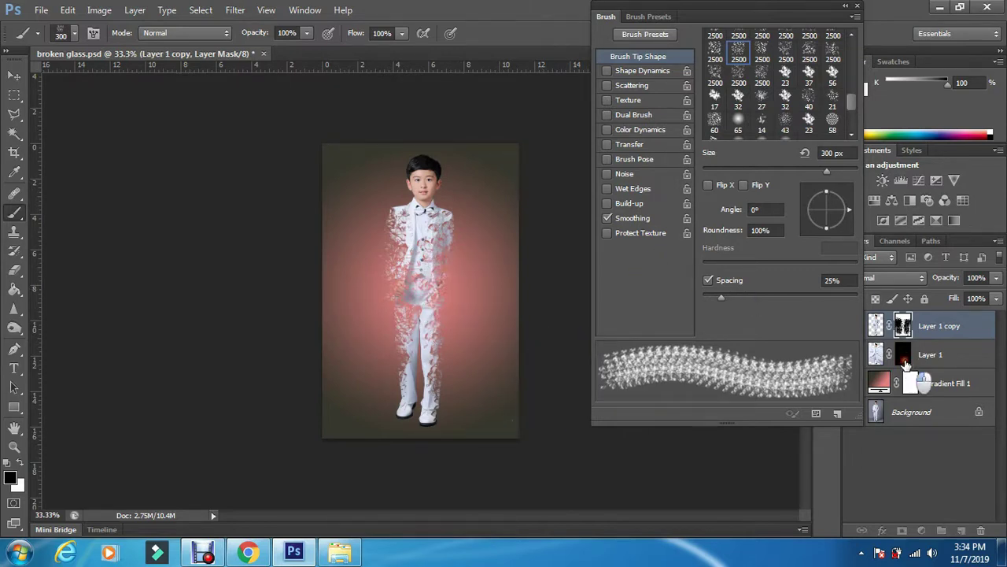
Step: On Layer 1's mask, stamp a large 2500 px glass brush rotated to -48°
{"action": "left_click", "coordinate": [903, 355]}
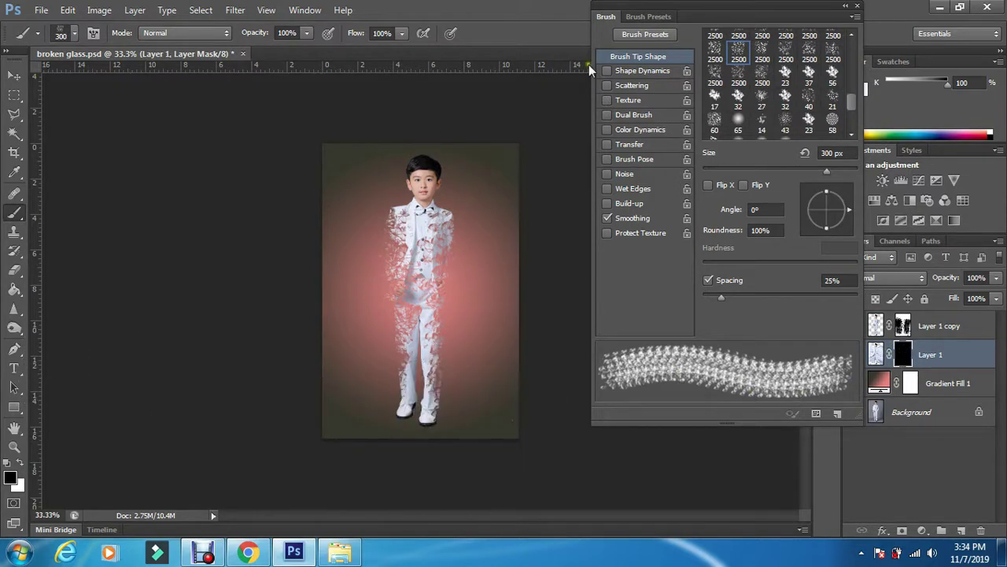
{"action": "left_click", "coordinate": [785, 52]}
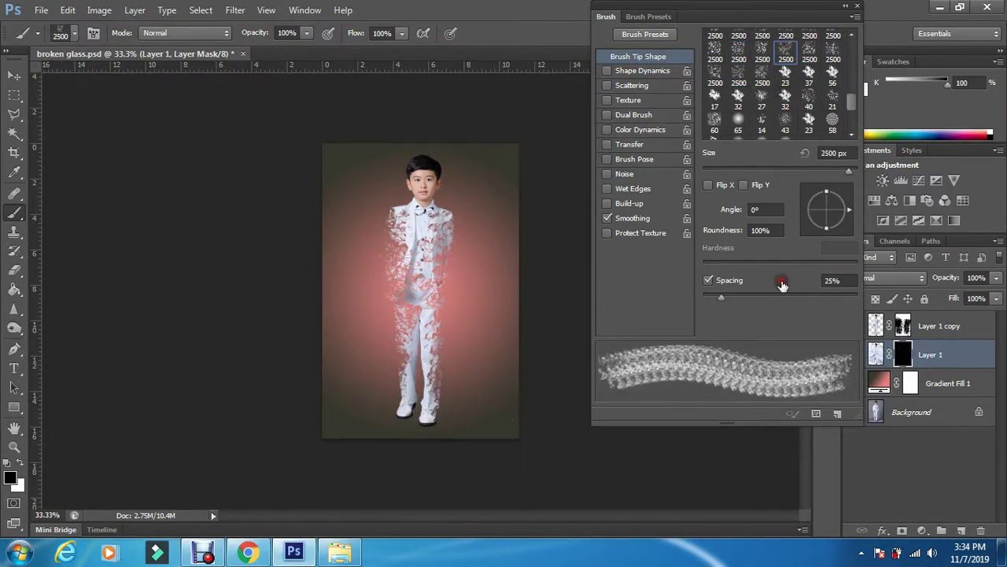
{"action": "left_click", "coordinate": [841, 225]}
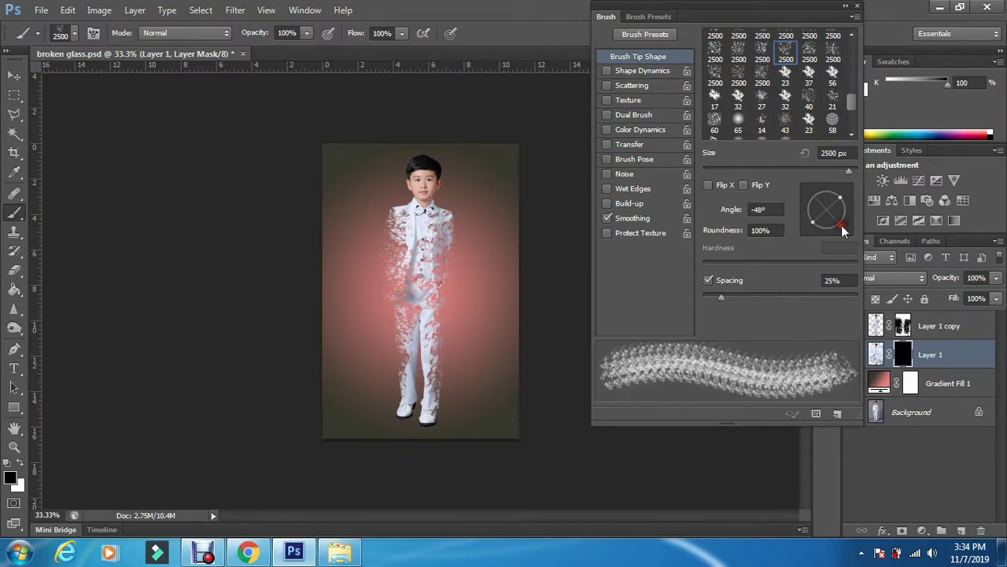
{"action": "left_click", "coordinate": [407, 271]}
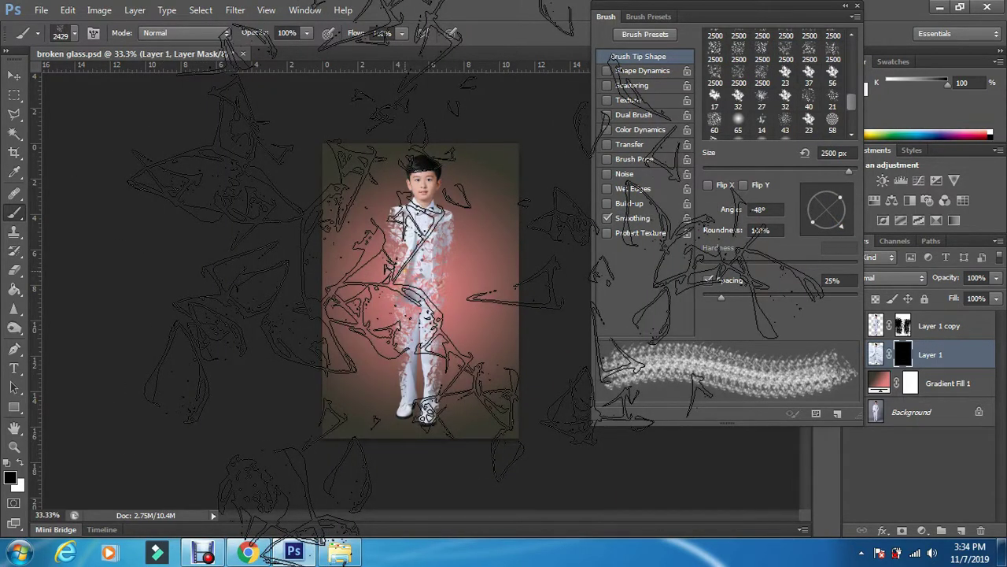
{"action": "left_click", "coordinate": [278, 335]}
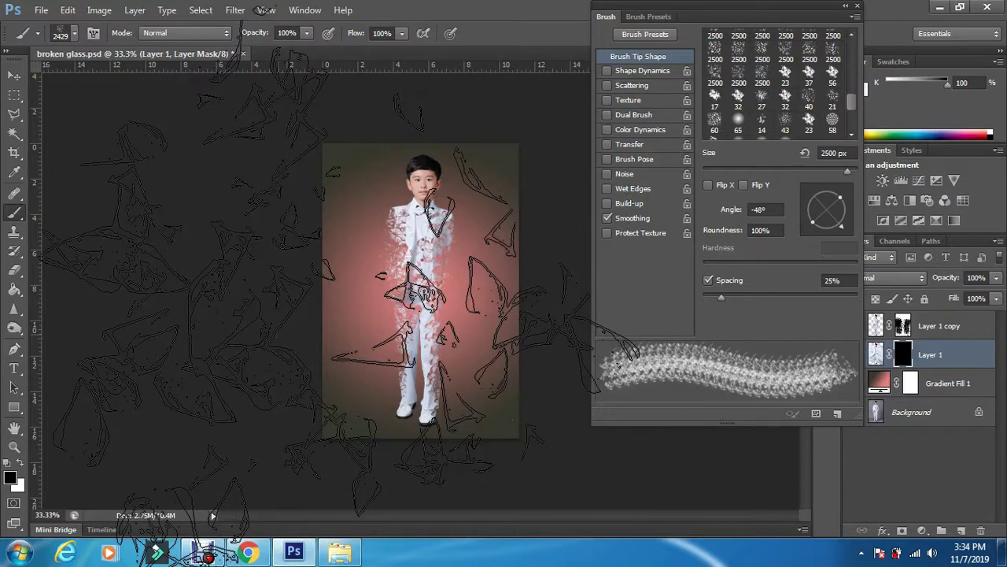
{"action": "left_click", "coordinate": [334, 291]}
Step: Switch to white, set the glass brush to 400 px at 133°, and stamp shards left of the boy
{"action": "key", "text": "bracketleft"}
{"action": "key", "text": "bracketleft"}
{"action": "key", "text": "bracketleft"}
{"action": "left_click", "coordinate": [24, 464]}
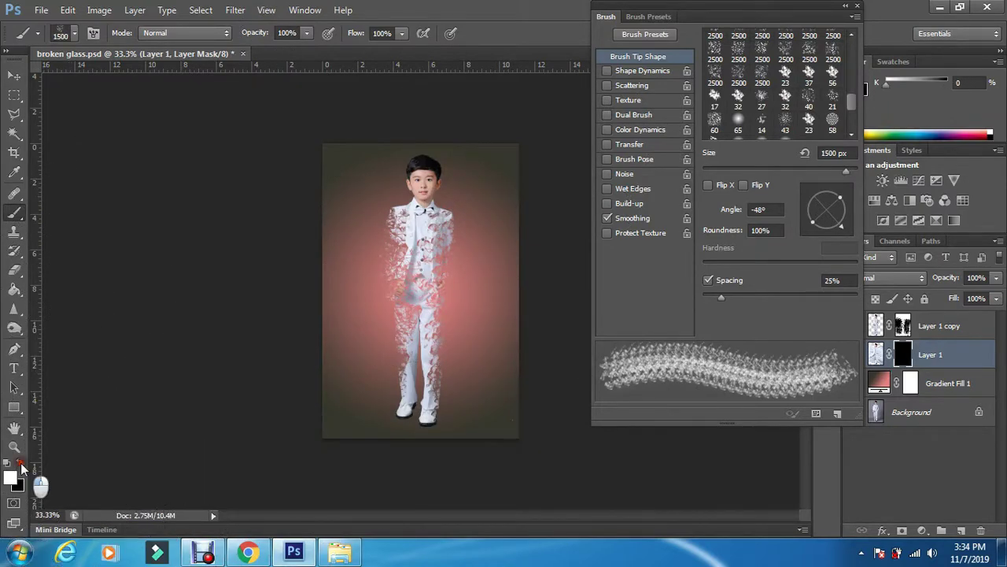
{"action": "key", "text": "bracketleft"}
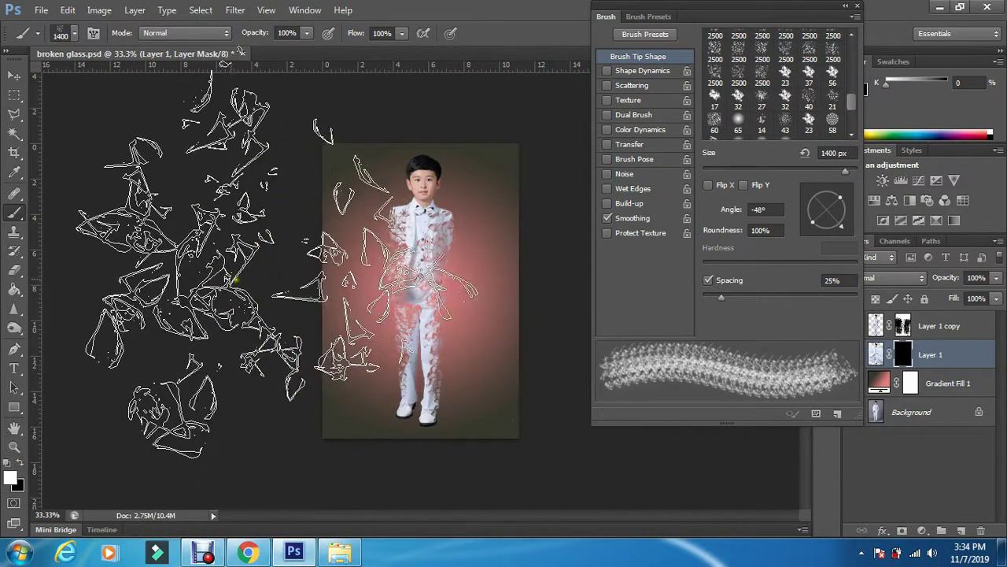
{"action": "key", "text": "bracketleft"}
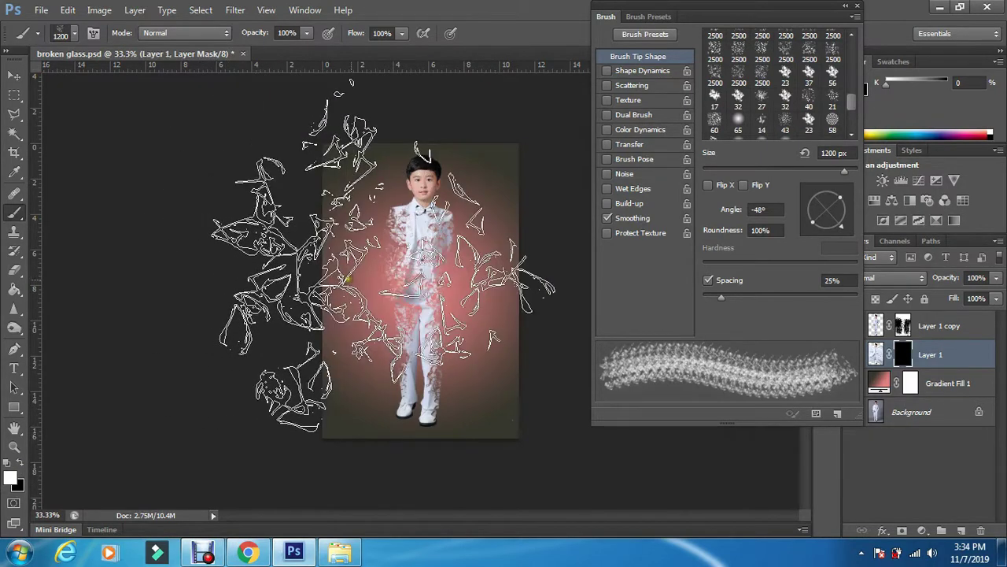
{"action": "left_click_drag", "start_coordinate": [828, 203], "coordinate": [804, 201]}
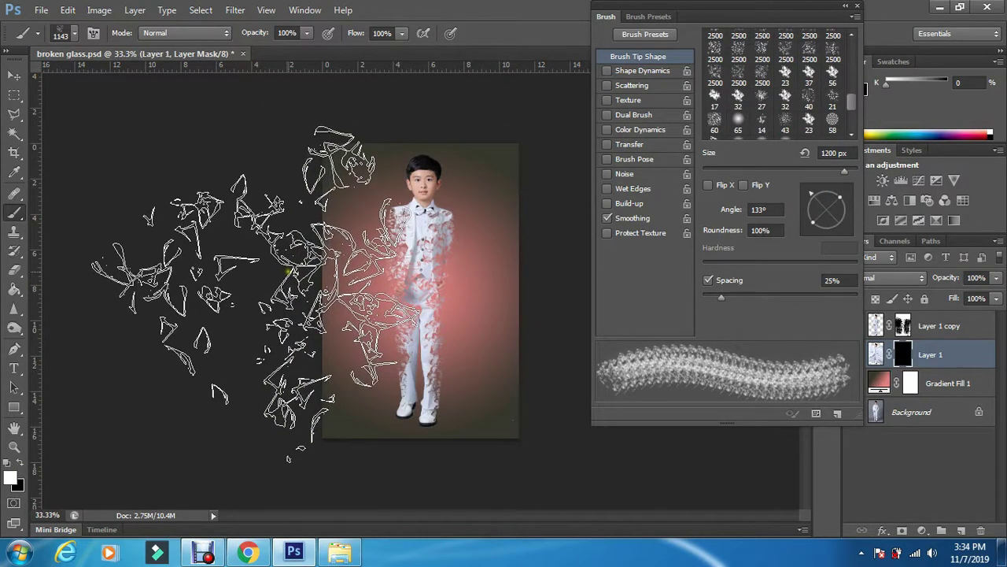
{"action": "key", "text": "bracketleft"}
{"action": "key", "text": "bracketleft"}
{"action": "key", "text": "bracketleft"}
{"action": "key", "text": "bracketleft"}
{"action": "key", "text": "bracketleft"}
{"action": "key", "text": "bracketleft"}
{"action": "key", "text": "bracketleft"}
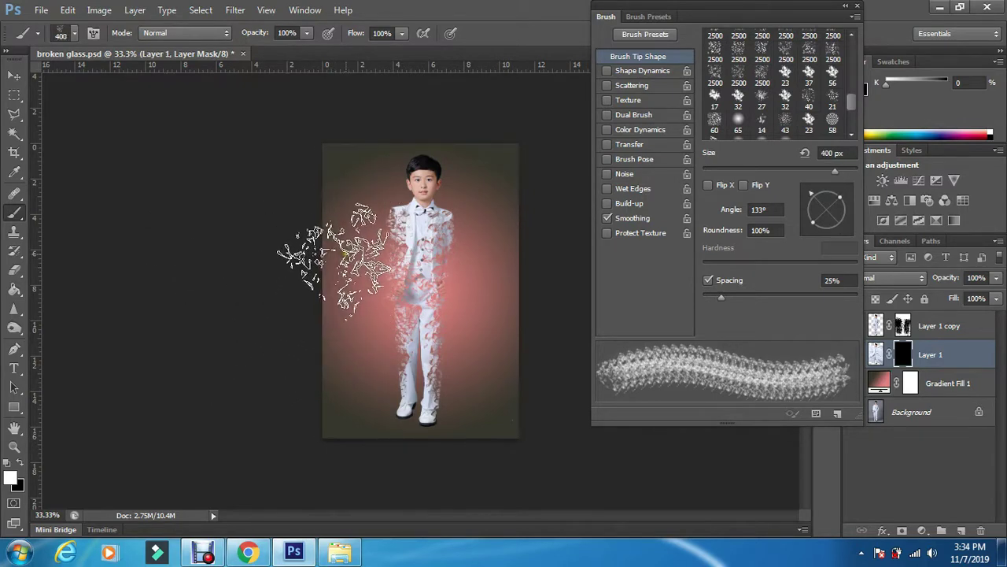
{"action": "key", "text": "bracketleft"}
{"action": "key", "text": "bracketleft"}
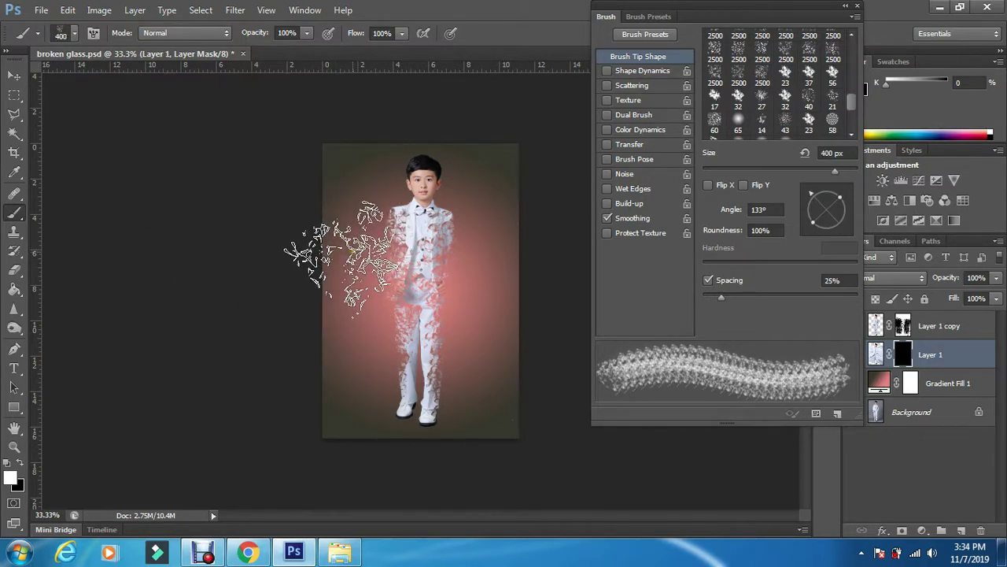
{"action": "left_click", "coordinate": [342, 256]}
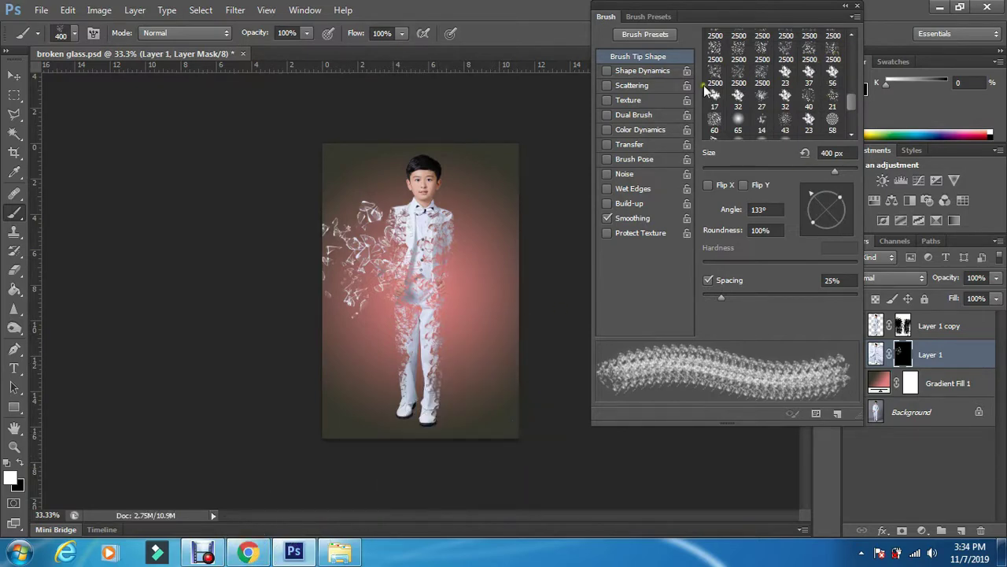
Step: Stamp a 1300 px glass brush at -29° on the photo's left and right sides
{"action": "left_click", "coordinate": [713, 49]}
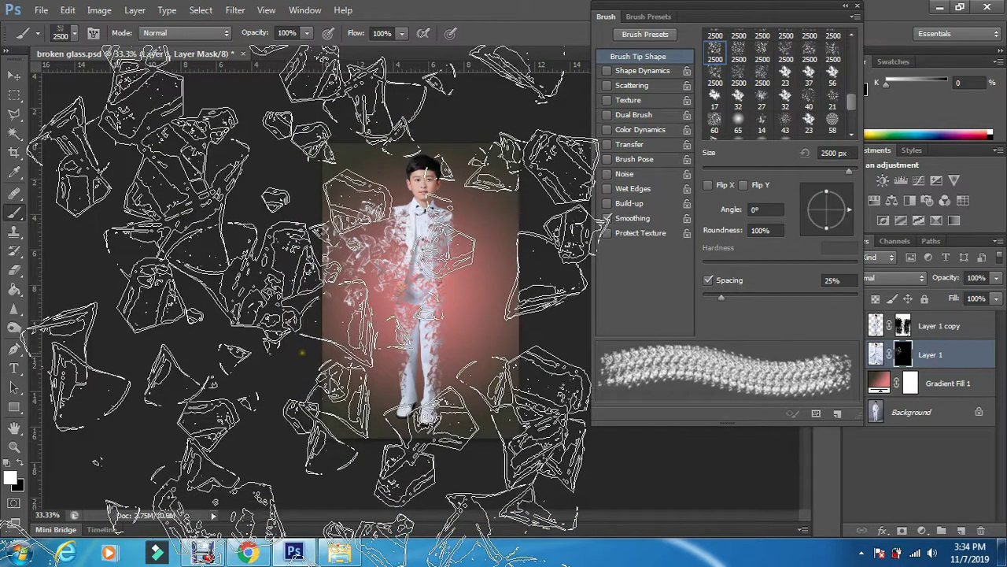
{"action": "key", "text": "bracketleft"}
{"action": "key", "text": "bracketleft"}
{"action": "key", "text": "bracketleft"}
{"action": "key", "text": "bracketleft"}
{"action": "key", "text": "bracketleft"}
{"action": "key", "text": "bracketleft"}
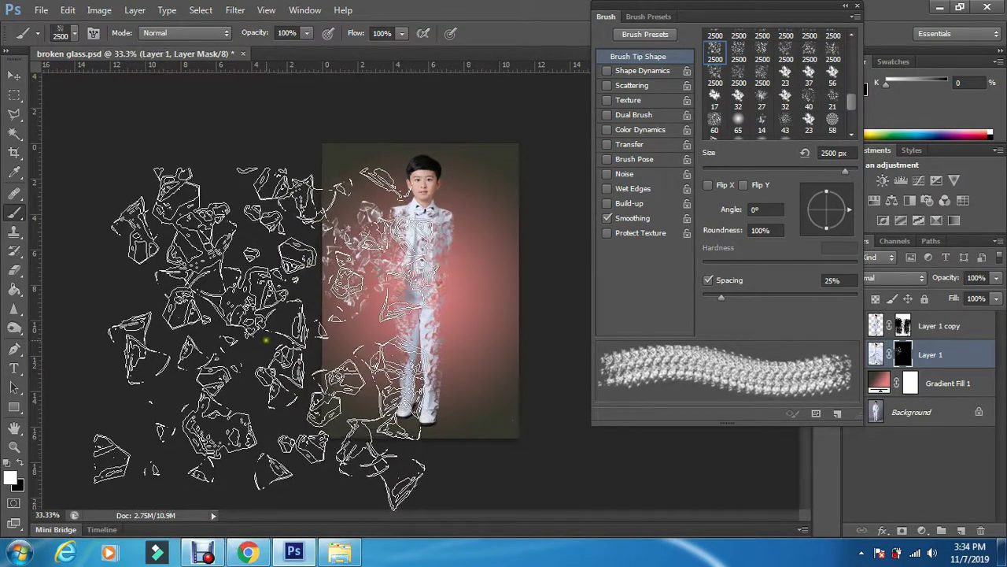
{"action": "key", "text": "bracketleft"}
{"action": "key", "text": "bracketleft"}
{"action": "key", "text": "bracketleft"}
{"action": "key", "text": "bracketleft"}
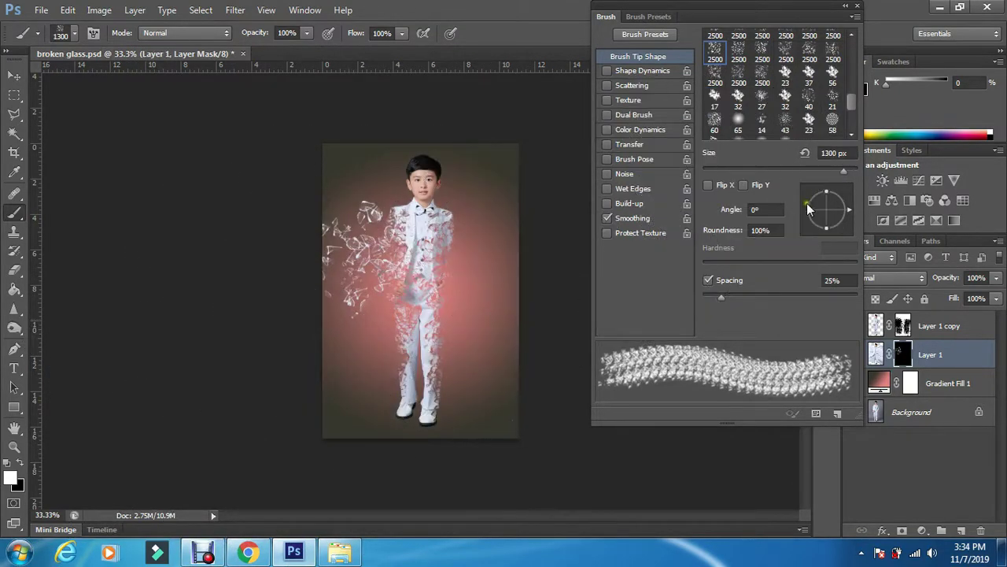
{"action": "left_click", "coordinate": [847, 226]}
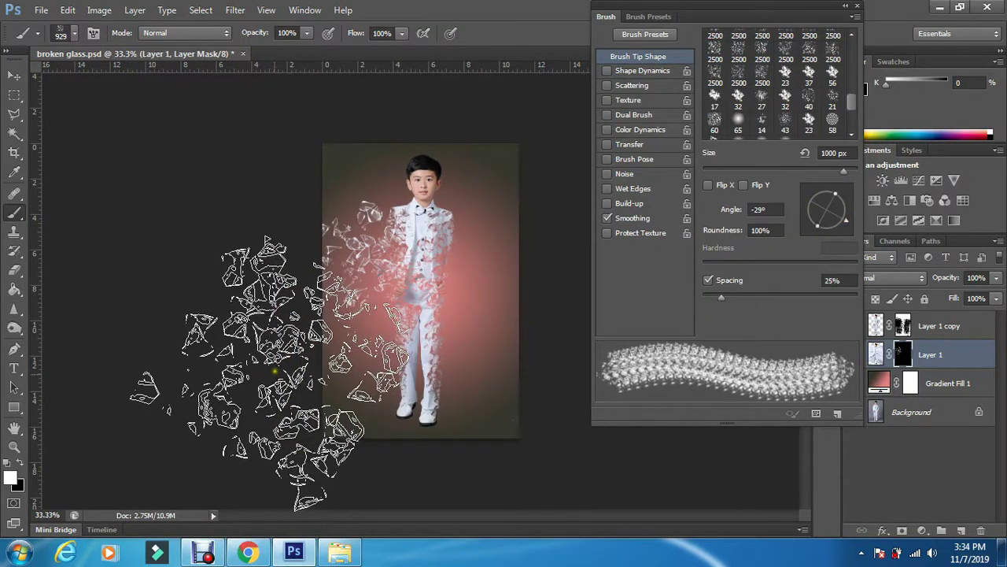
{"action": "left_click", "coordinate": [225, 422]}
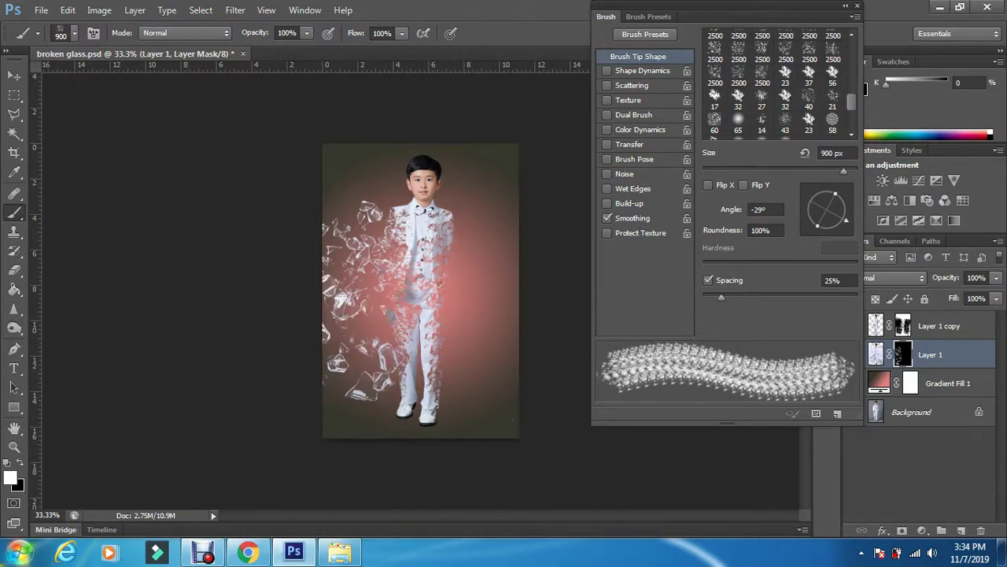
{"action": "left_click", "coordinate": [552, 300]}
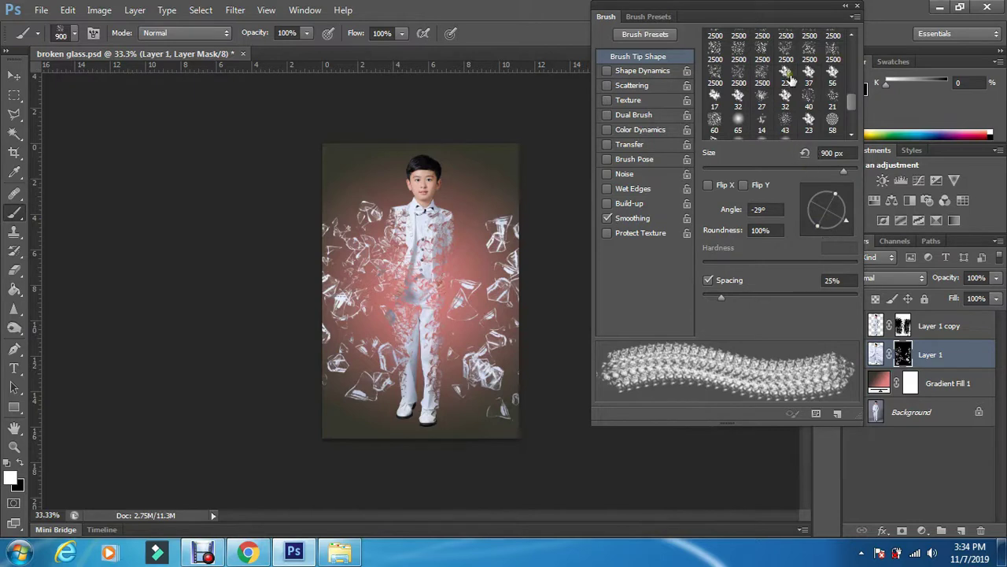
Step: Switch to another glass tip at 128° and 250 px, and paint shards over the boy
{"action": "left_click", "coordinate": [851, 35]}
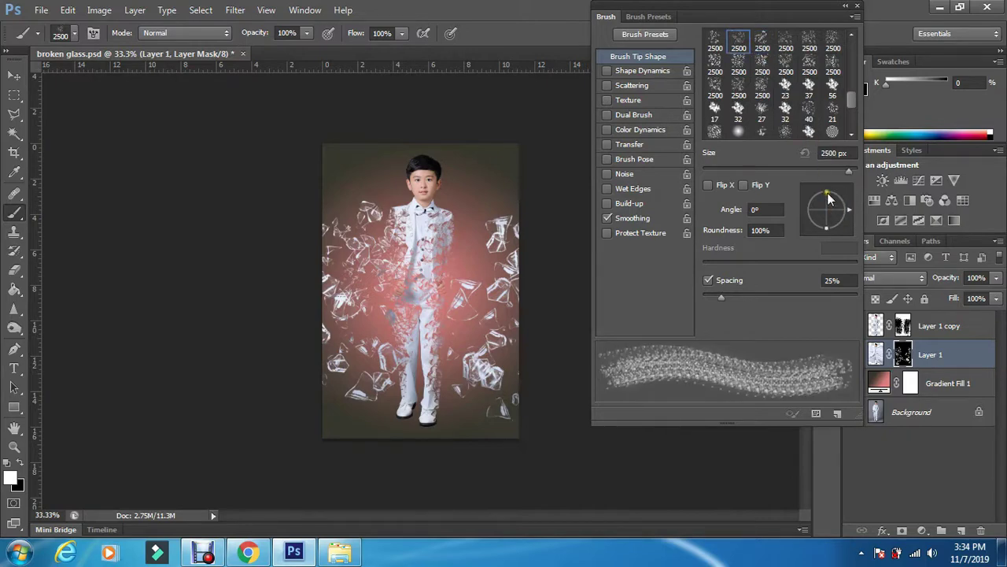
{"action": "left_click_drag", "start_coordinate": [817, 202], "coordinate": [813, 195]}
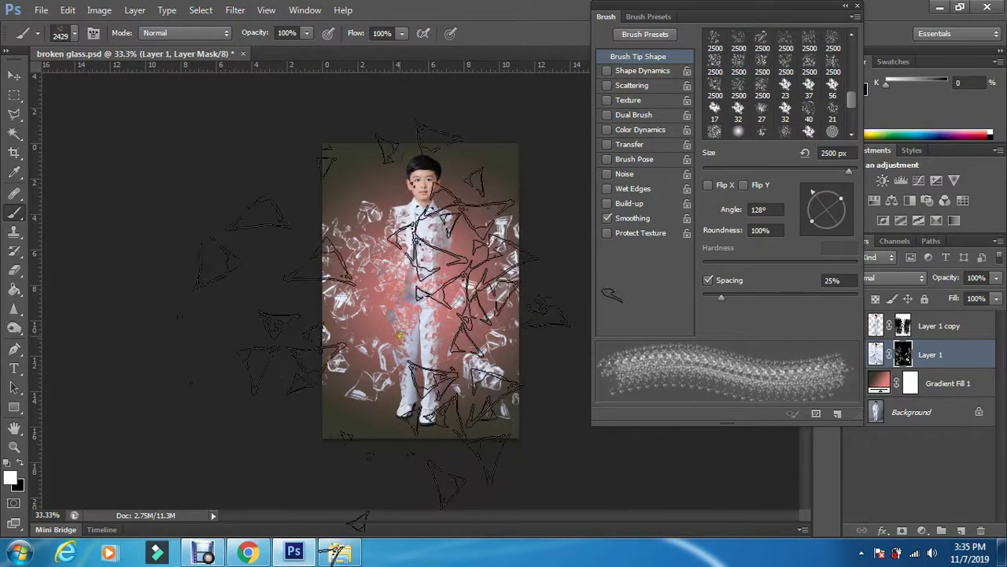
{"action": "key", "text": "["}
{"action": "key", "text": "["}
{"action": "key", "text": "["}
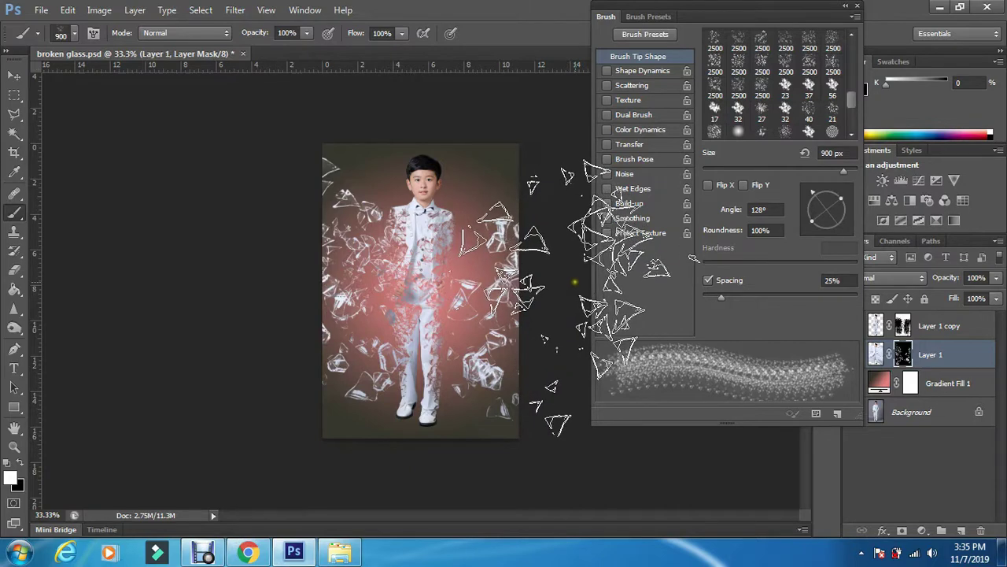
{"action": "key", "text": "bracketleft"}
{"action": "key", "text": "bracketleft"}
{"action": "key", "text": "bracketleft"}
{"action": "key", "text": "bracketleft"}
{"action": "key", "text": "bracketleft"}
{"action": "key", "text": "bracketleft"}
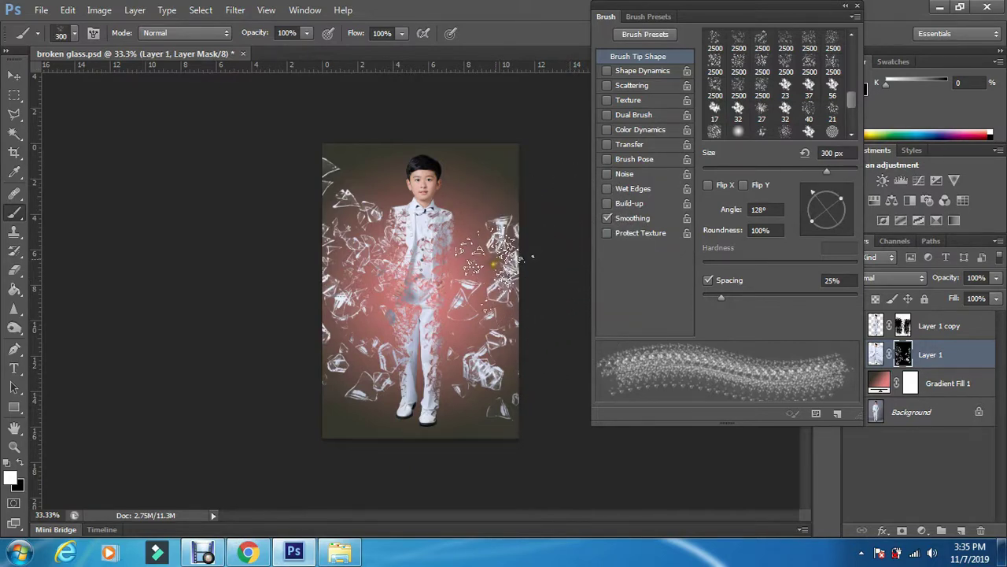
{"action": "key", "text": "bracketleft"}
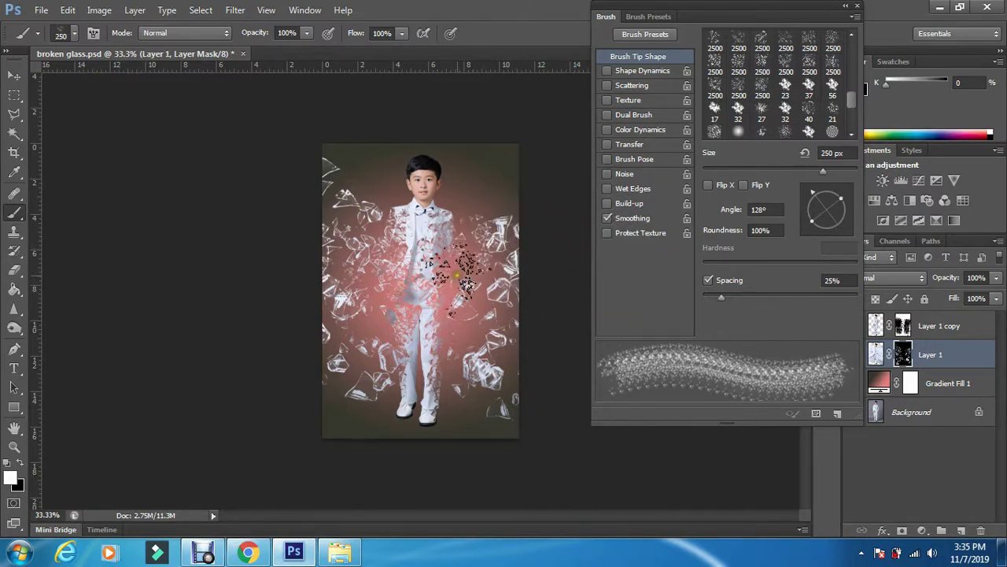
{"action": "mouse_move", "coordinate": [448, 319]}
{"action": "left_mouse_down"}
{"action": "mouse_move", "coordinate": [385, 295]}
{"action": "mouse_move", "coordinate": [360, 247]}
{"action": "mouse_move", "coordinate": [307, 279]}
{"action": "mouse_move", "coordinate": [340, 257]}
{"action": "mouse_move", "coordinate": [326, 225]}
{"action": "mouse_move", "coordinate": [315, 382]}
{"action": "mouse_move", "coordinate": [337, 326]}
{"action": "mouse_move", "coordinate": [345, 390]}
{"action": "mouse_move", "coordinate": [506, 335]}
{"action": "mouse_move", "coordinate": [472, 351]}
{"action": "mouse_move", "coordinate": [456, 326]}
{"action": "mouse_move", "coordinate": [469, 279]}
{"action": "mouse_move", "coordinate": [437, 307]}
{"action": "mouse_move", "coordinate": [453, 252]}
{"action": "mouse_move", "coordinate": [472, 251]}
{"action": "mouse_move", "coordinate": [464, 232]}
{"action": "mouse_move", "coordinate": [442, 322]}
{"action": "mouse_move", "coordinate": [437, 258]}
{"action": "mouse_move", "coordinate": [445, 244]}
{"action": "mouse_move", "coordinate": [422, 402]}
{"action": "mouse_move", "coordinate": [506, 337]}
{"action": "mouse_move", "coordinate": [495, 315]}
{"action": "mouse_move", "coordinate": [522, 337]}
{"action": "mouse_move", "coordinate": [484, 283]}
{"action": "mouse_move", "coordinate": [494, 358]}
{"action": "mouse_move", "coordinate": [456, 443]}
{"action": "mouse_move", "coordinate": [453, 386]}
{"action": "left_mouse_up"}
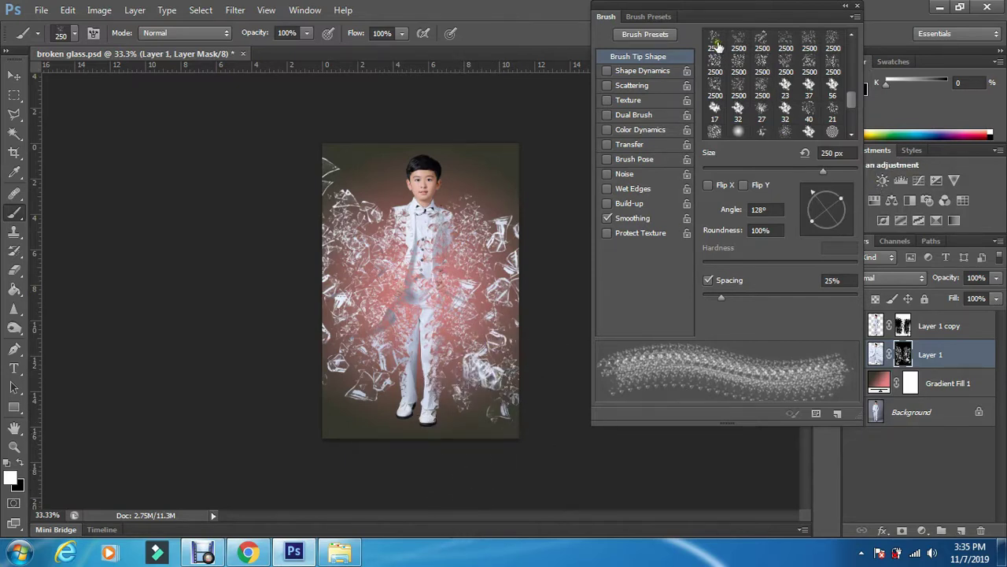
Step: Choose the first 2500 px glass tip, give it a new rotation, and return to the Brush tool
{"action": "left_click", "coordinate": [811, 155]}
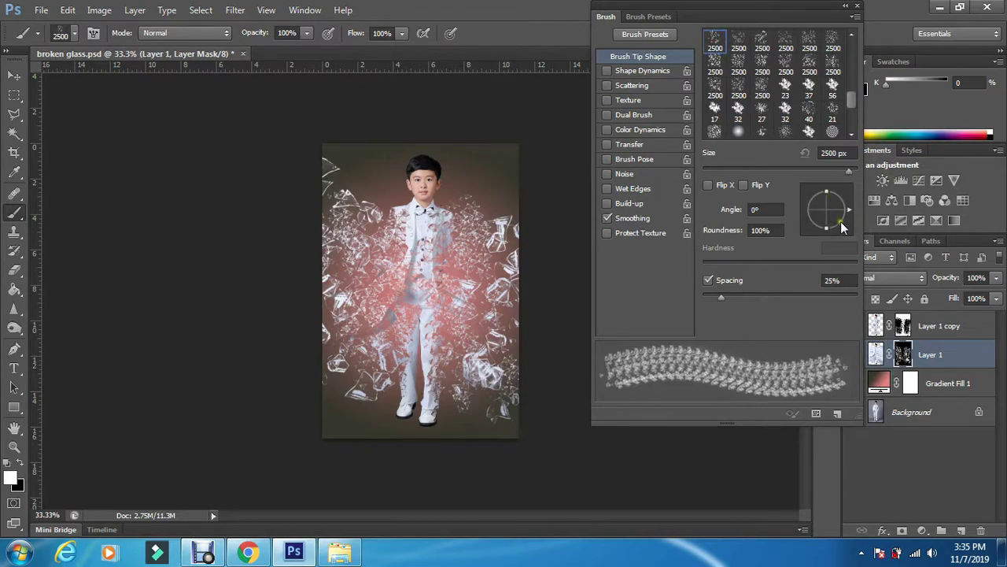
{"action": "left_click", "coordinate": [840, 221]}
{"action": "left_click", "coordinate": [515, 324]}
{"action": "key", "text": "p"}
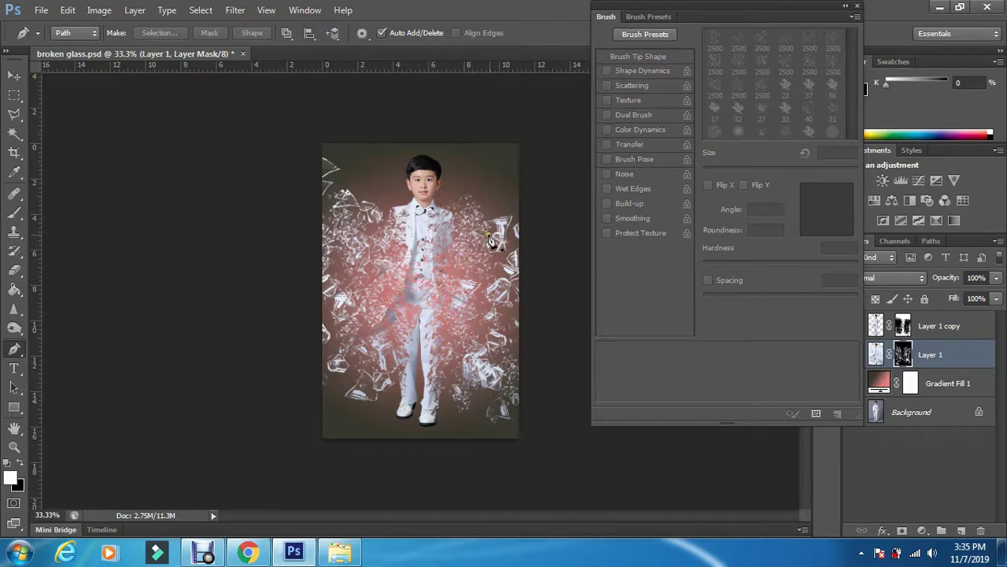
{"action": "left_click", "coordinate": [13, 213]}
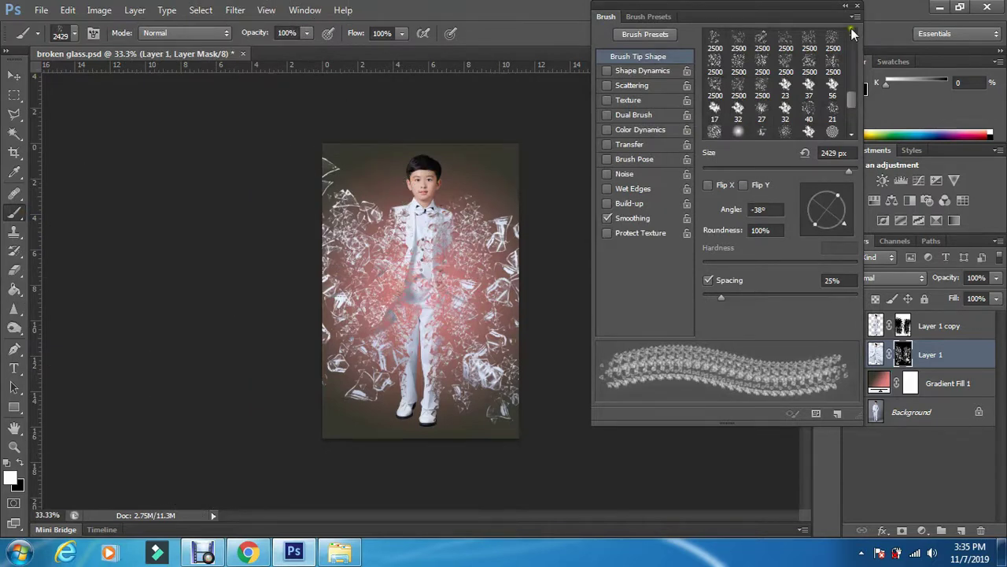
Step: Stamp the third 2500 px glass tip at about -26°, undoing the shards over the boy's face
{"action": "scroll", "coordinate": [852, 37], "scroll_direction": "up", "scroll_amount": 1}
{"action": "scroll", "coordinate": [852, 37], "scroll_direction": "up", "scroll_amount": 1}
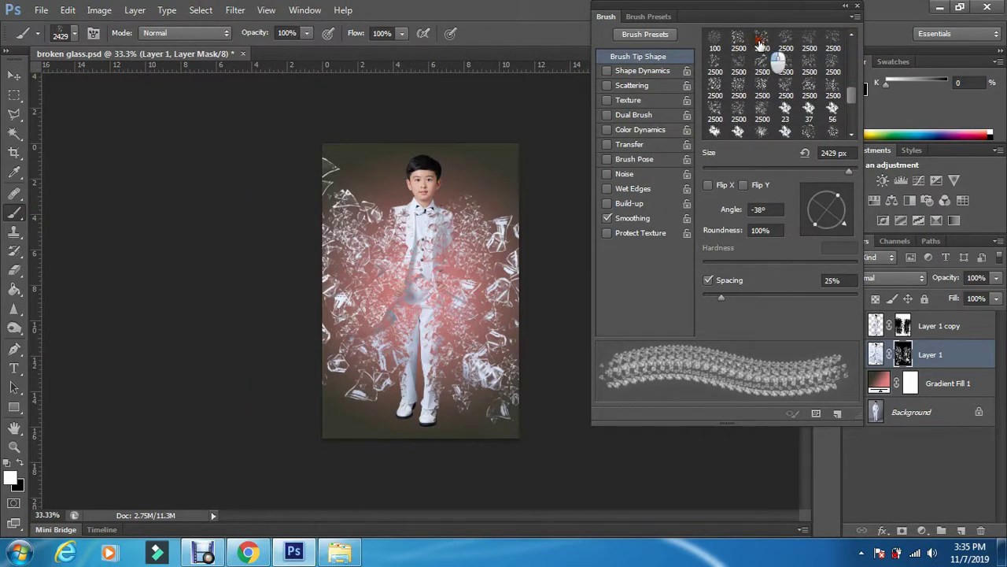
{"action": "left_click", "coordinate": [761, 44]}
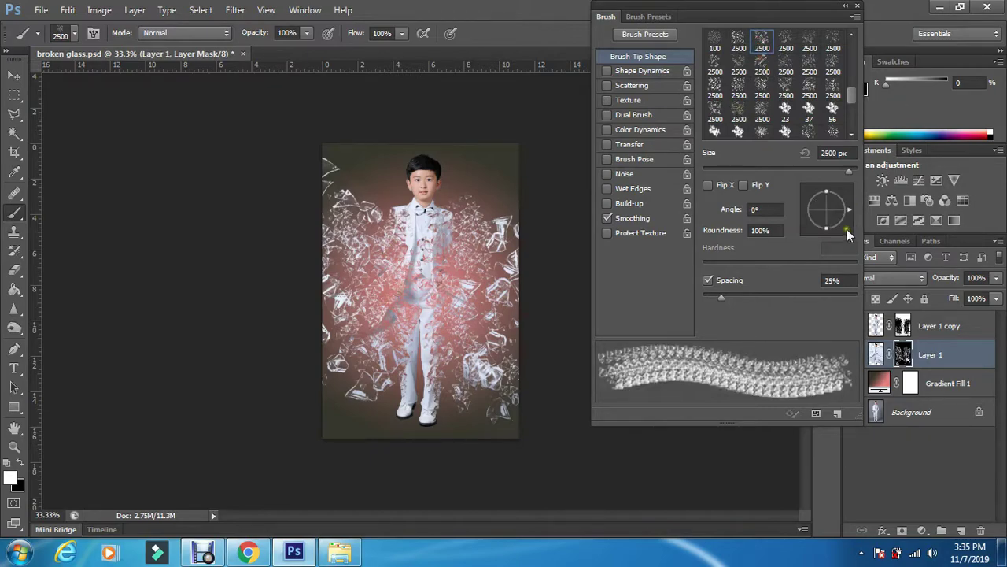
{"action": "left_click_drag", "start_coordinate": [847, 229], "coordinate": [848, 219]}
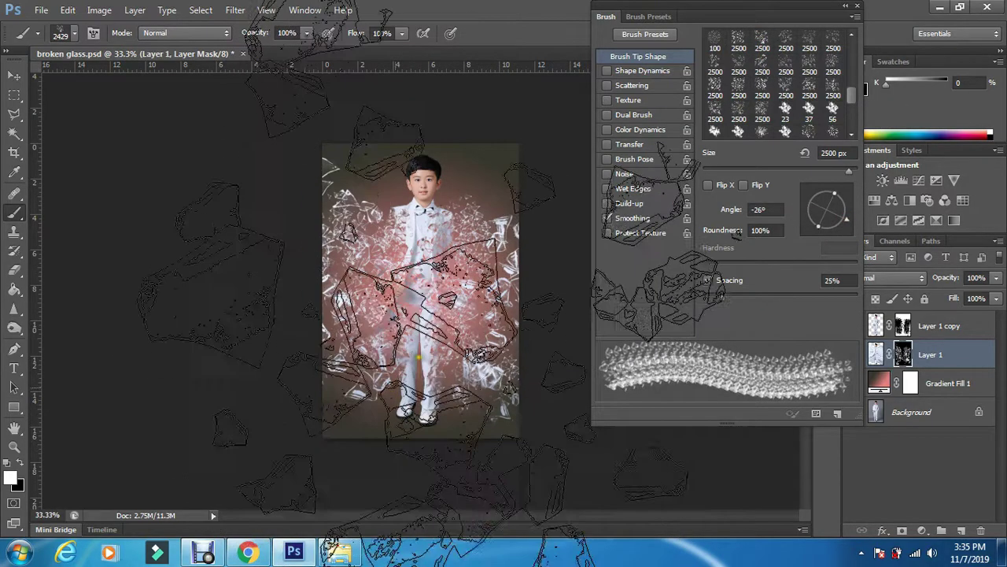
{"action": "left_click_drag", "start_coordinate": [418, 356], "coordinate": [562, 118]}
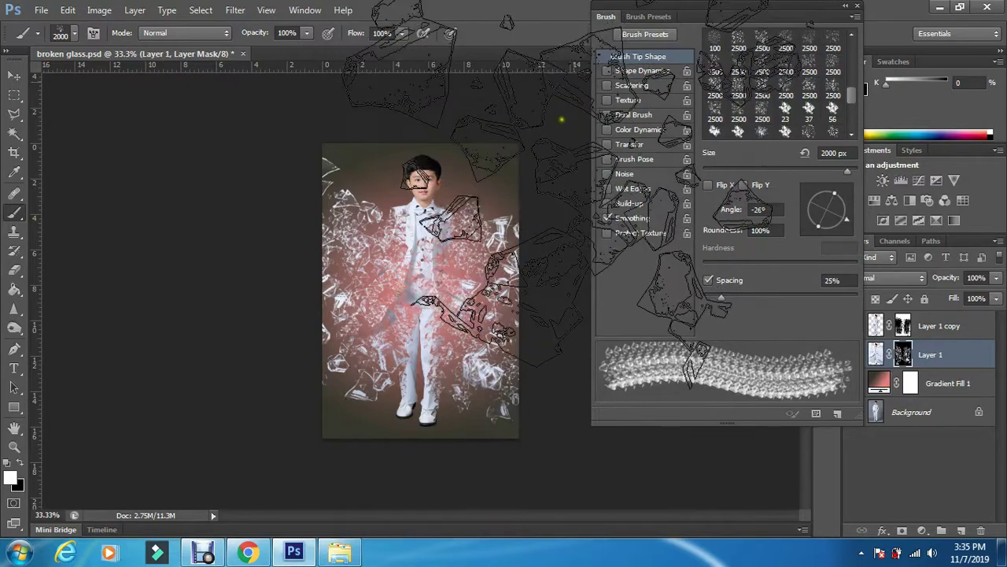
{"action": "key", "text": "bracketleft"}
{"action": "key", "text": "bracketleft"}
{"action": "key", "text": "bracketleft"}
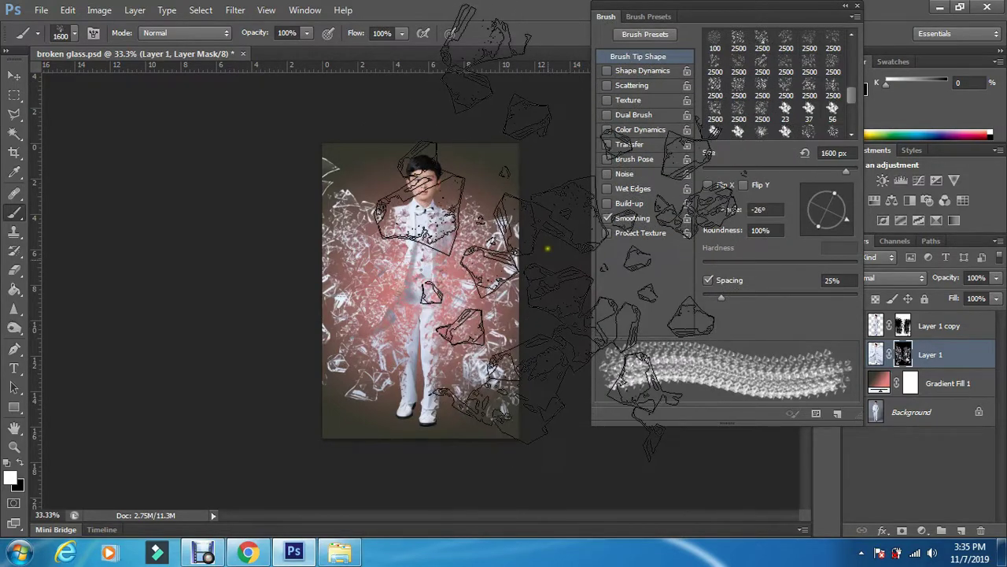
{"action": "key", "text": "bracketleft"}
{"action": "key", "text": "bracketleft"}
{"action": "key", "text": "bracketleft"}
{"action": "key", "text": "ctrl+z"}
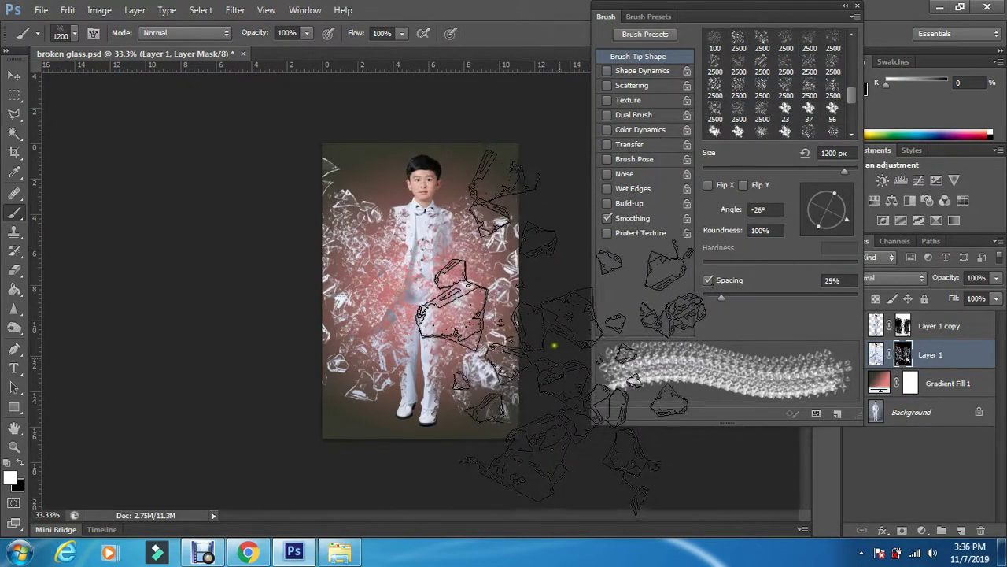
Step: Stamp 600 px glass shards at the top-left edge, then set the tip to 145° and 500 px
{"action": "key", "text": "bracketleft"}
{"action": "key", "text": "bracketleft"}
{"action": "key", "text": "bracketleft"}
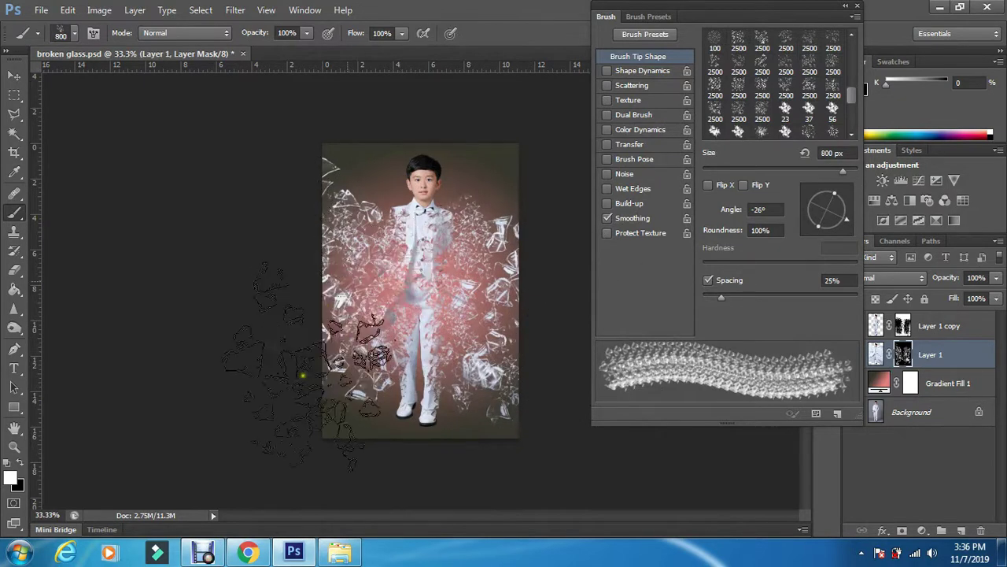
{"action": "key", "text": "bracketleft"}
{"action": "key", "text": "bracketleft"}
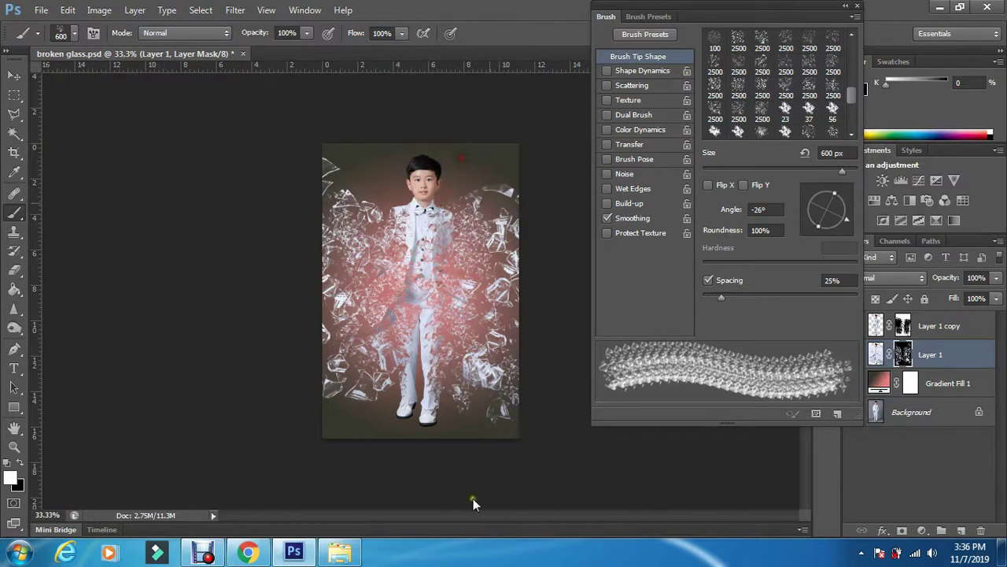
{"action": "left_click", "coordinate": [317, 135]}
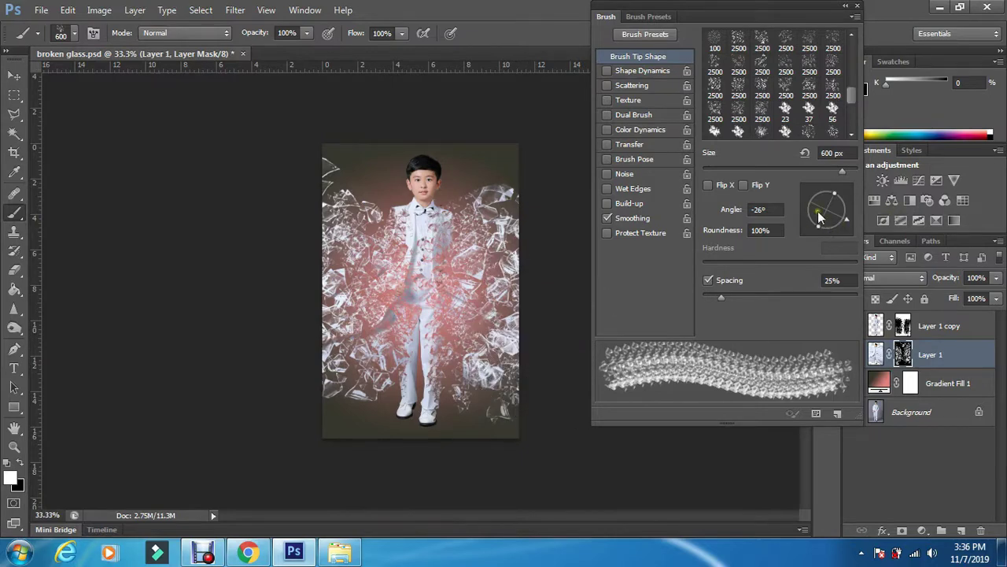
{"action": "left_click_drag", "start_coordinate": [811, 202], "coordinate": [811, 203]}
{"action": "key", "text": "bracketleft"}
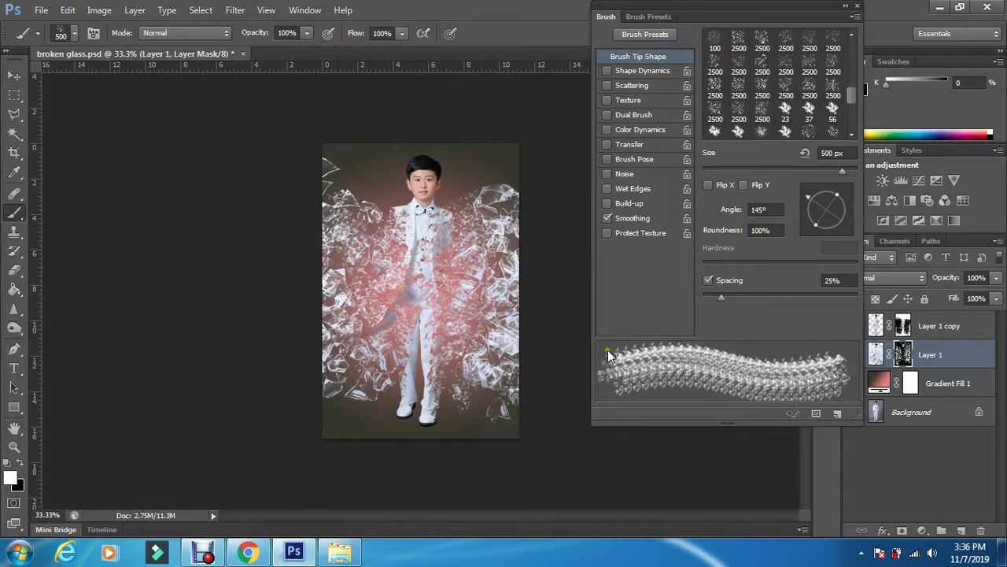
Step: Close the brush settings, switch to the Move tool and bring up the dove images folder
{"action": "left_click", "coordinate": [860, 6]}
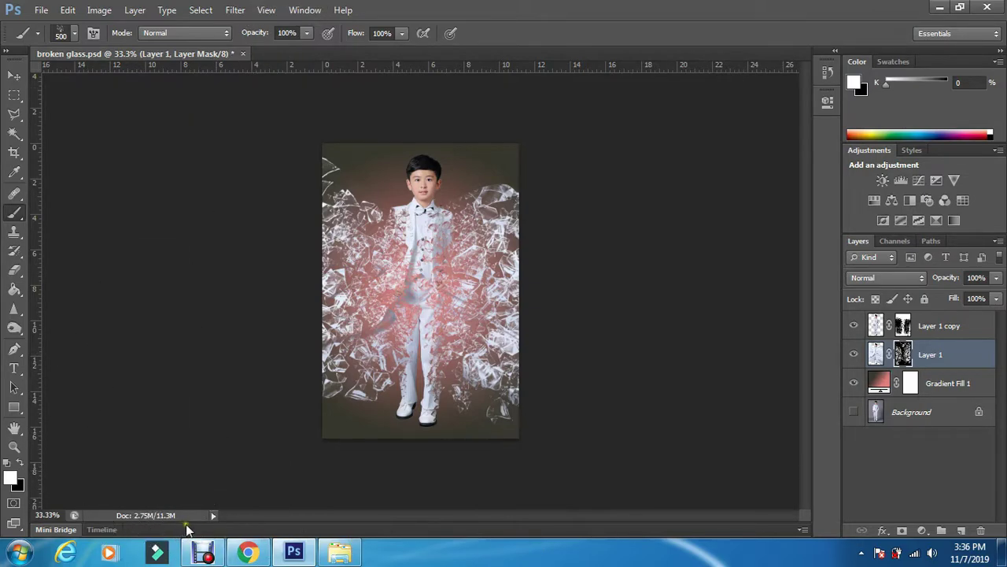
{"action": "left_click", "coordinate": [15, 76]}
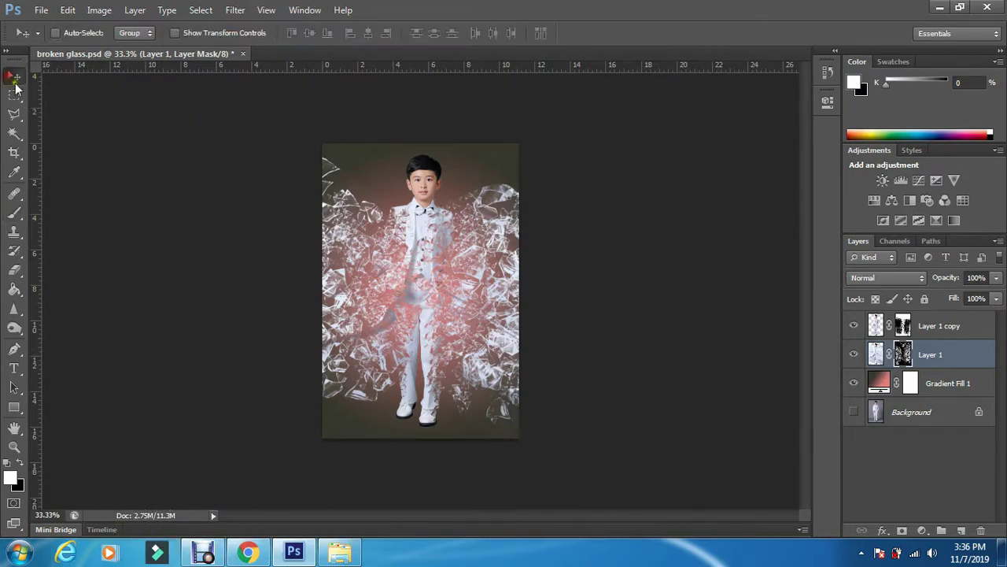
{"action": "left_click", "coordinate": [349, 548]}
Step: Drag the white dove JPEG from the photoshop folder into Photoshop as a new document
{"action": "left_click", "coordinate": [255, 105]}
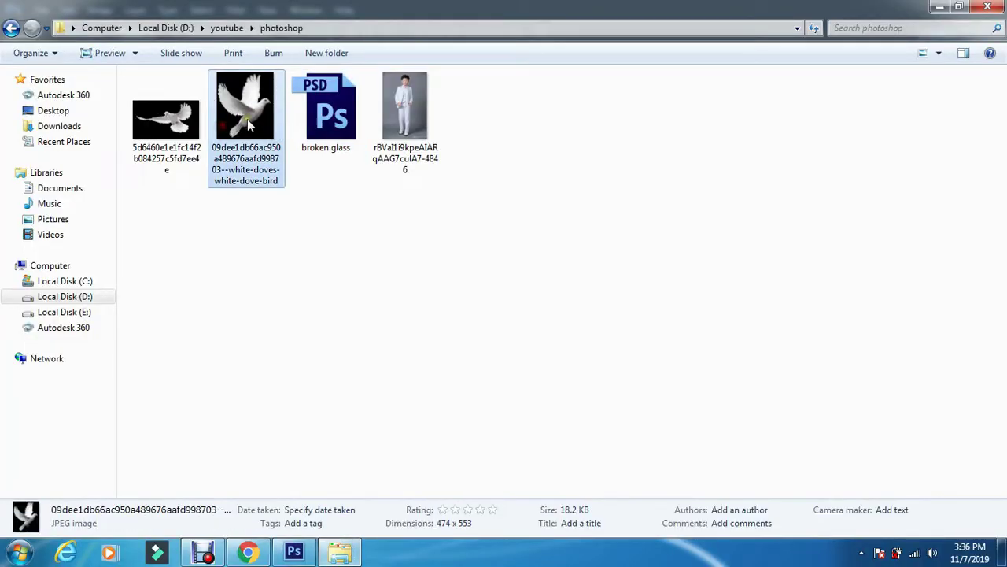
{"action": "mouse_move", "coordinate": [247, 119]}
{"action": "left_mouse_down"}
{"action": "mouse_move", "coordinate": [464, 129]}
{"action": "mouse_move", "coordinate": [465, 55]}
{"action": "left_mouse_up"}
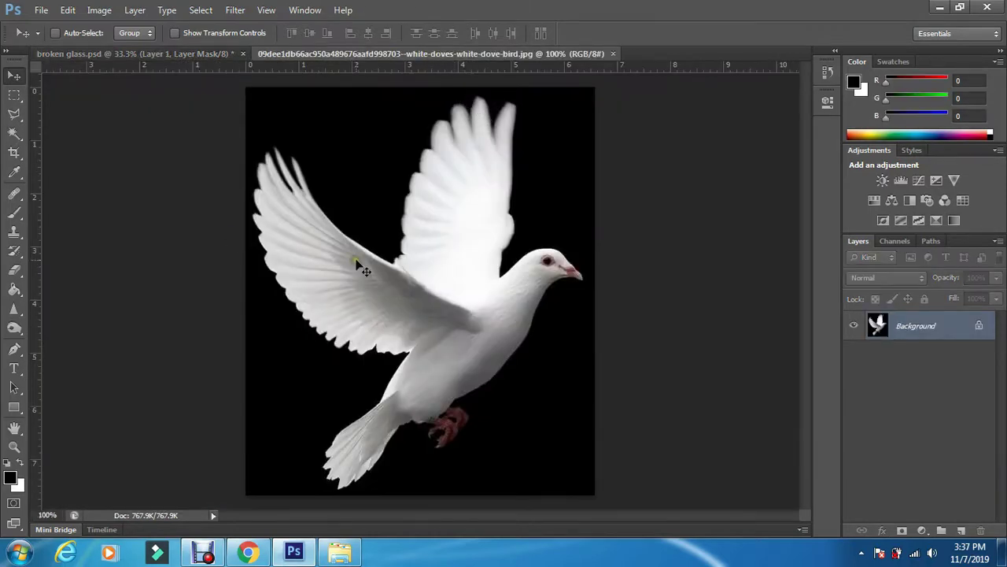
Step: Convert the dove's Background to Layer 0 and delete its black background with the Magic Wand
{"action": "double_click", "coordinate": [937, 326]}
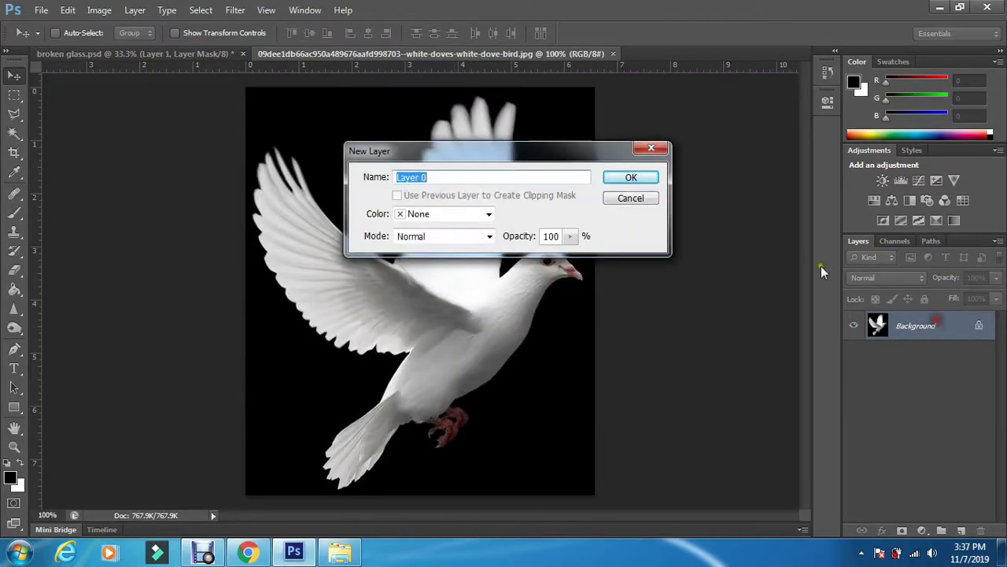
{"action": "left_click", "coordinate": [631, 178]}
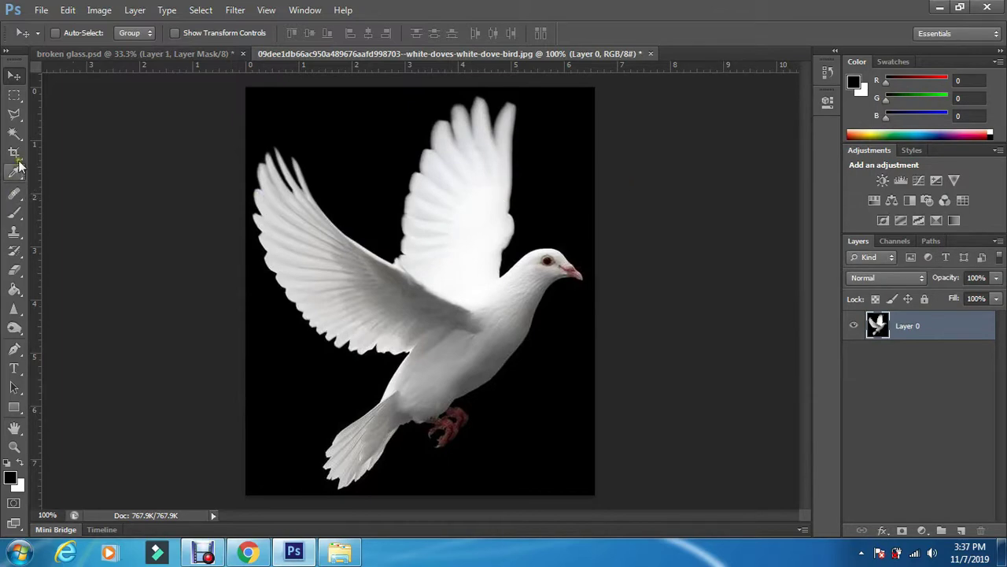
{"action": "left_click", "coordinate": [14, 133]}
{"action": "left_click", "coordinate": [381, 150]}
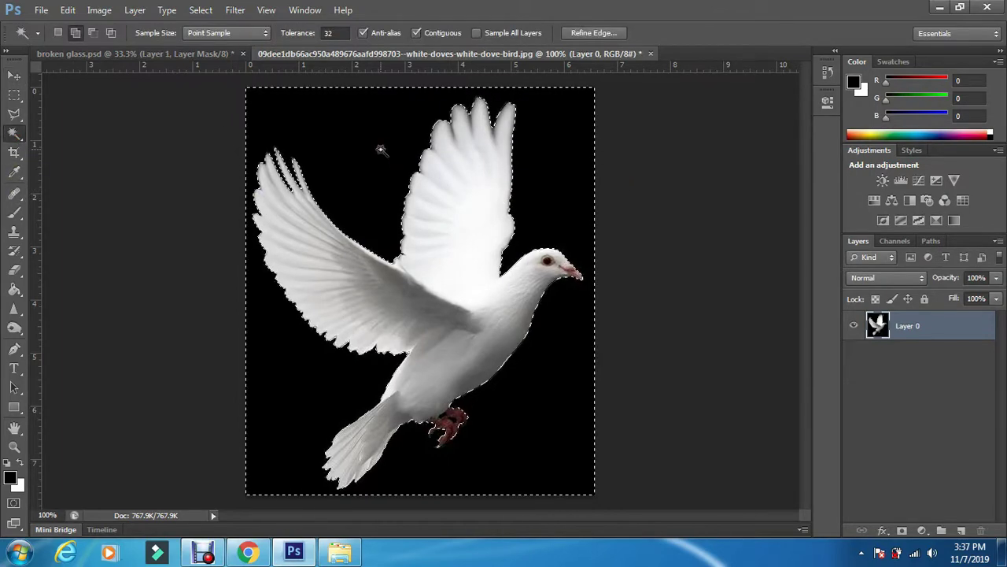
{"action": "key", "text": "Delete"}
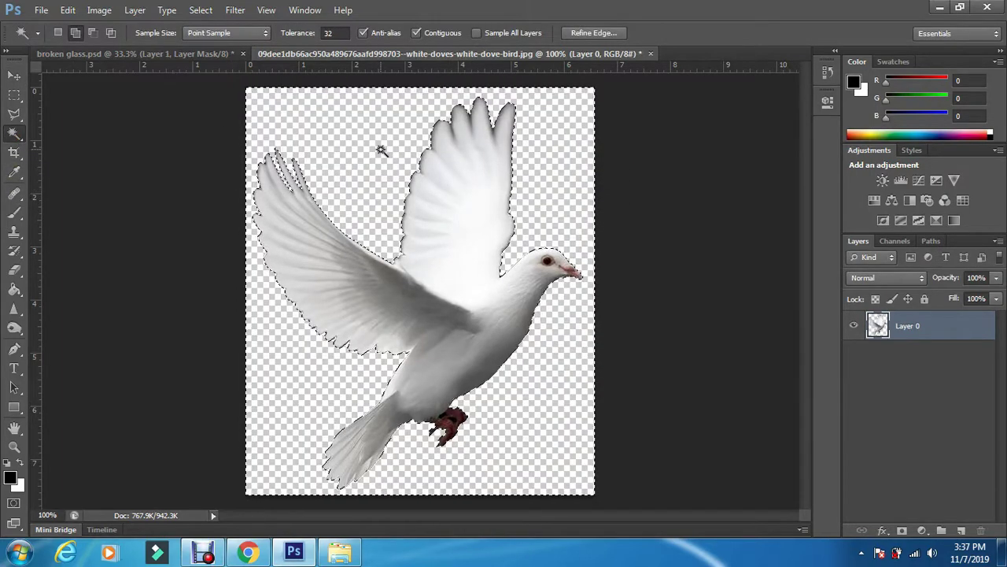
Step: Refine the dove selection's edge, shifting it outward to +76%, and apply it
{"action": "left_click", "coordinate": [594, 33]}
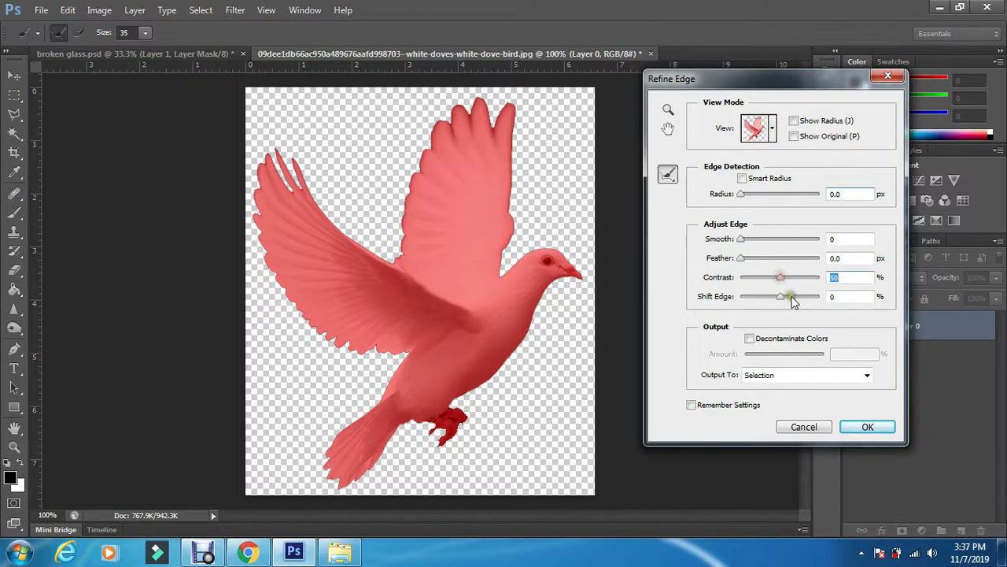
{"action": "left_click_drag", "start_coordinate": [791, 297], "coordinate": [807, 299]}
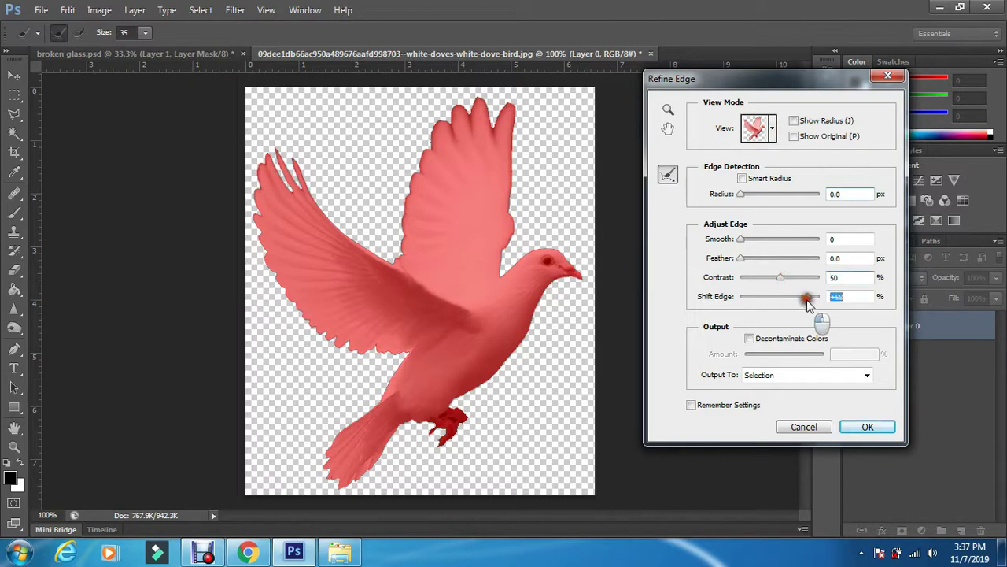
{"action": "left_click", "coordinate": [869, 426]}
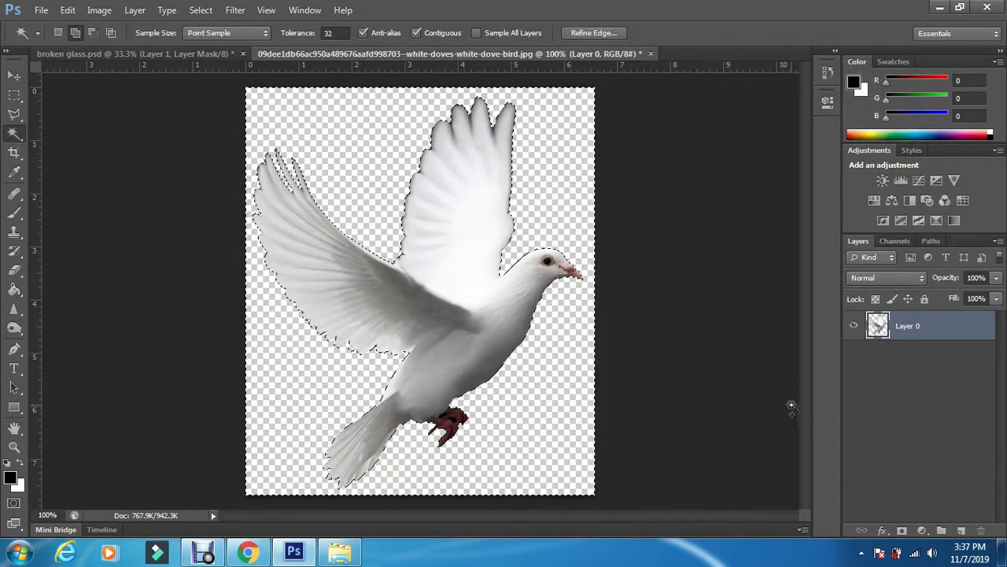
Step: Move the cut-out dove into broken glass.psd and put Layer 2 above all other layers
{"action": "left_click", "coordinate": [14, 75]}
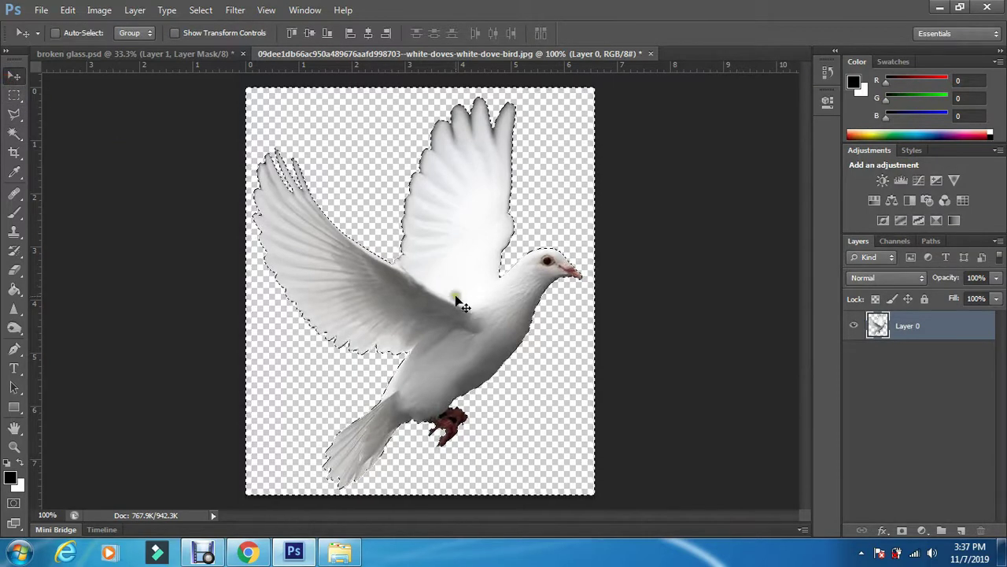
{"action": "mouse_move", "coordinate": [450, 305]}
{"action": "left_mouse_down"}
{"action": "mouse_move", "coordinate": [208, 75]}
{"action": "mouse_move", "coordinate": [425, 315]}
{"action": "left_mouse_up"}
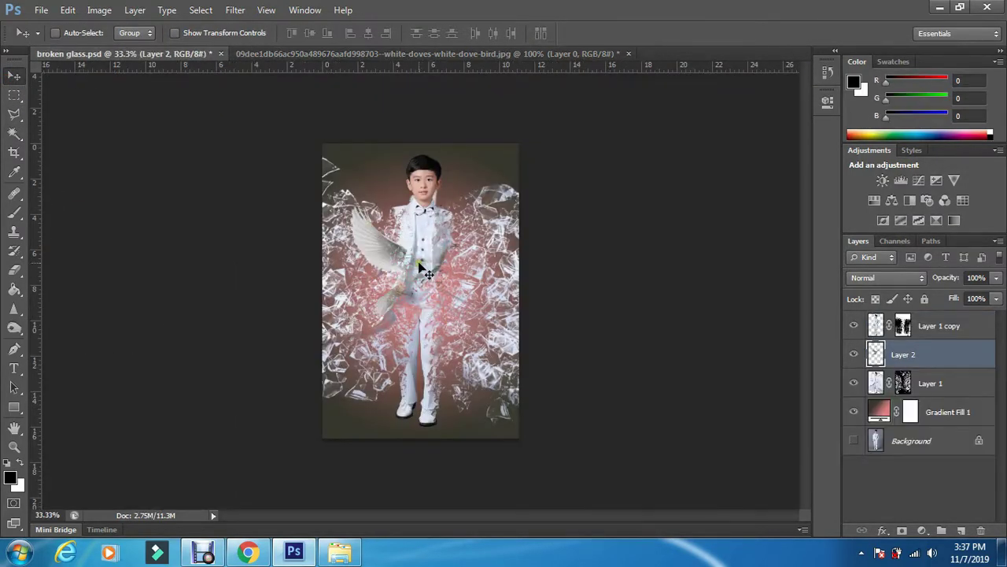
{"action": "left_click_drag", "start_coordinate": [424, 271], "coordinate": [453, 267]}
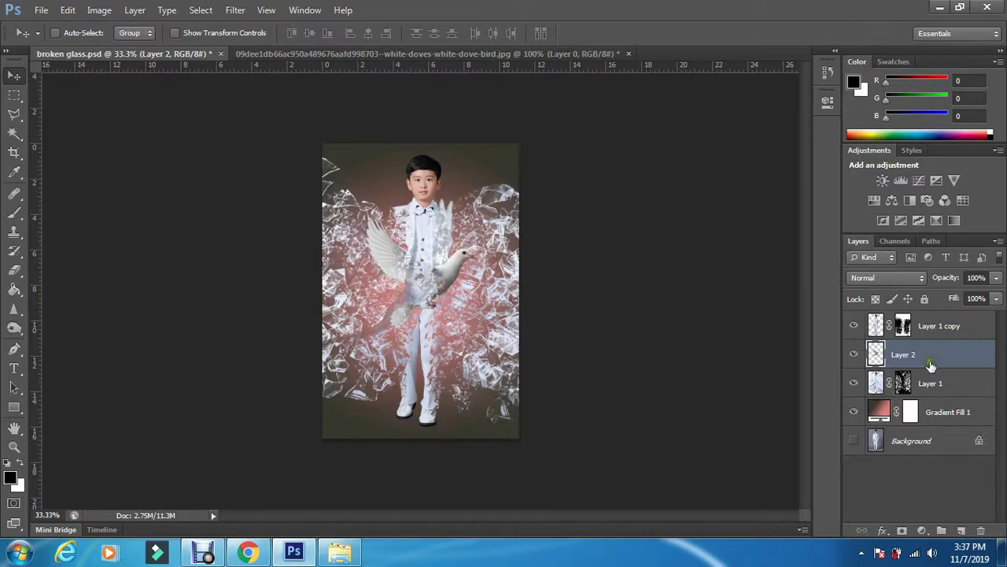
{"action": "left_click_drag", "start_coordinate": [932, 364], "coordinate": [909, 335]}
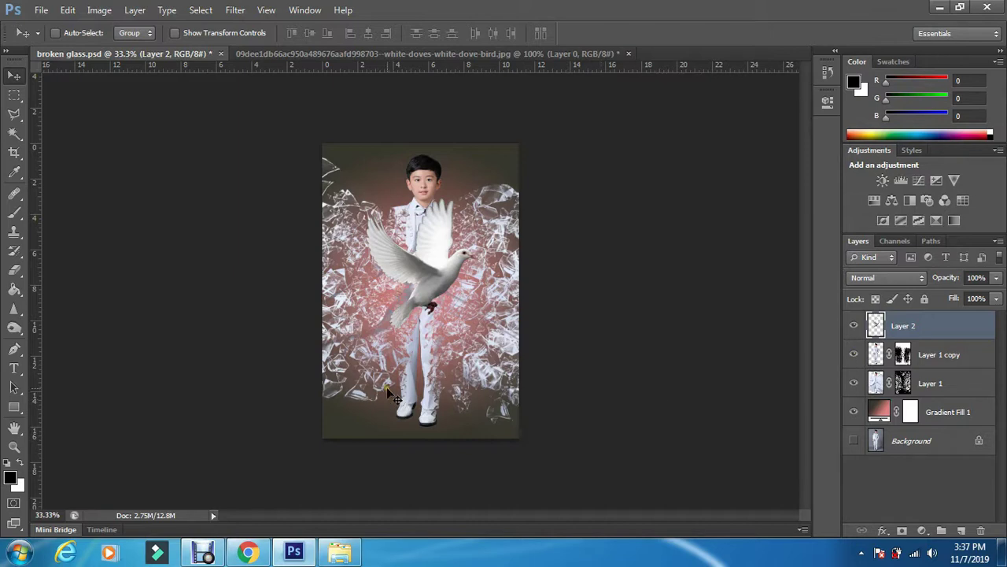
Step: Scale the dove down to about 32% with Free Transform and commit
{"action": "key", "text": "ctrl+t"}
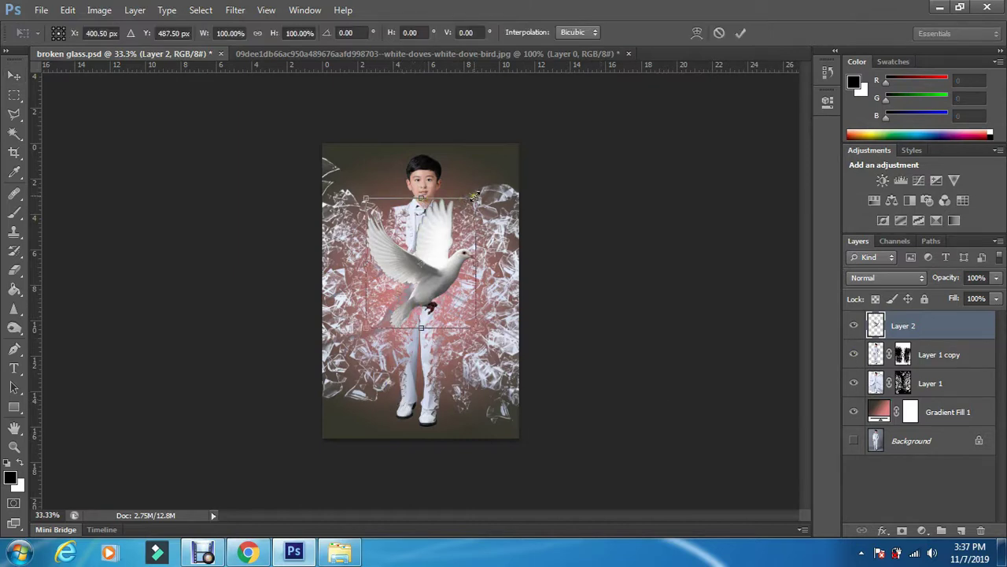
{"action": "left_click_drag", "start_coordinate": [475, 195], "coordinate": [410, 288]}
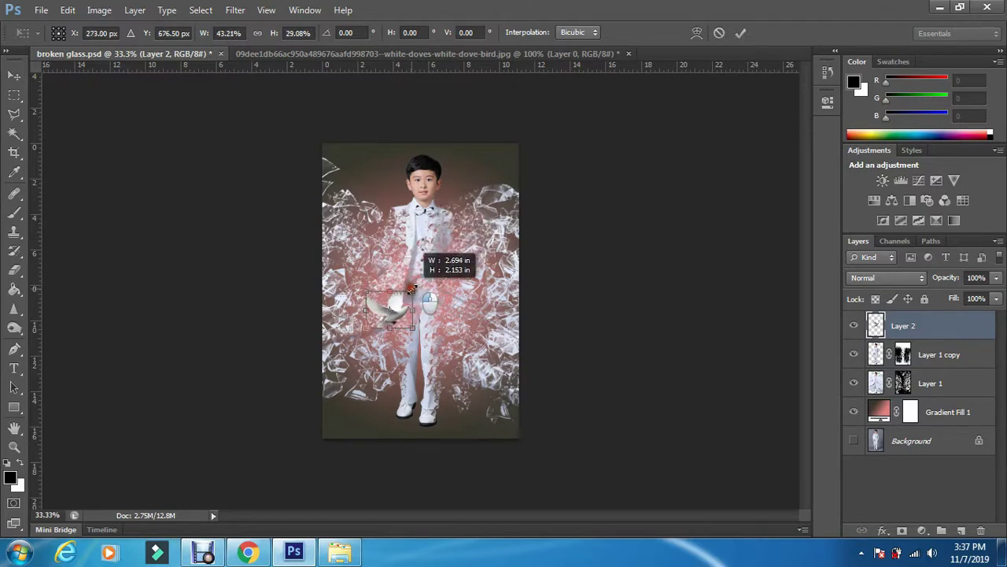
{"action": "left_click_drag", "start_coordinate": [411, 289], "coordinate": [401, 299]}
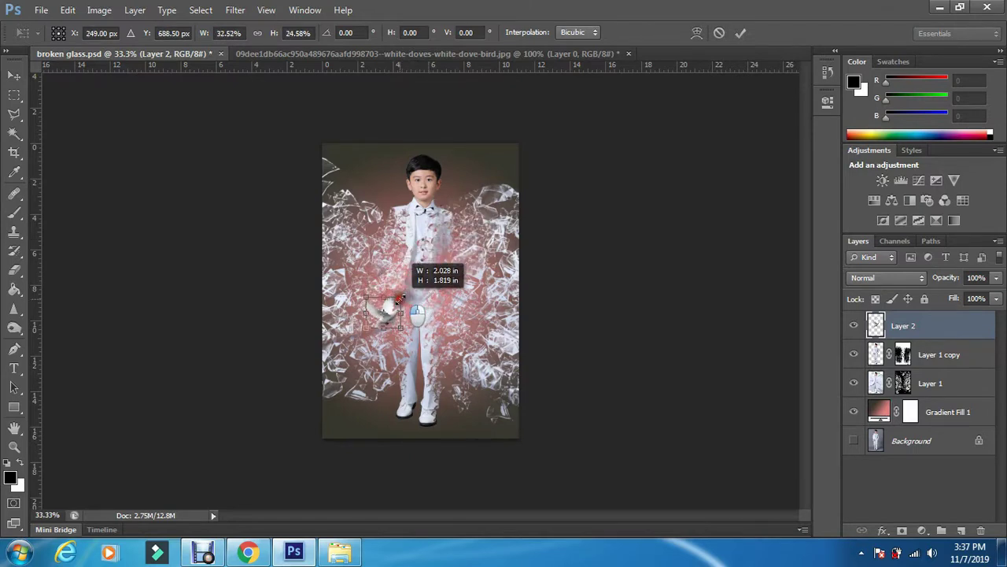
{"action": "left_click", "coordinate": [740, 33]}
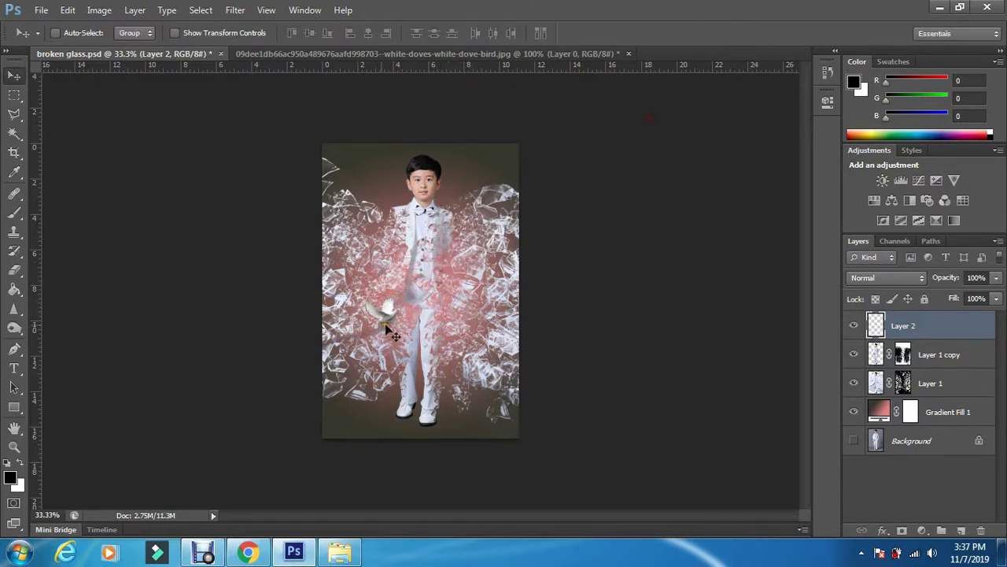
Step: Place the dove on the boy's chest, then add a copy rotated about 49°
{"action": "left_click_drag", "start_coordinate": [391, 324], "coordinate": [427, 279]}
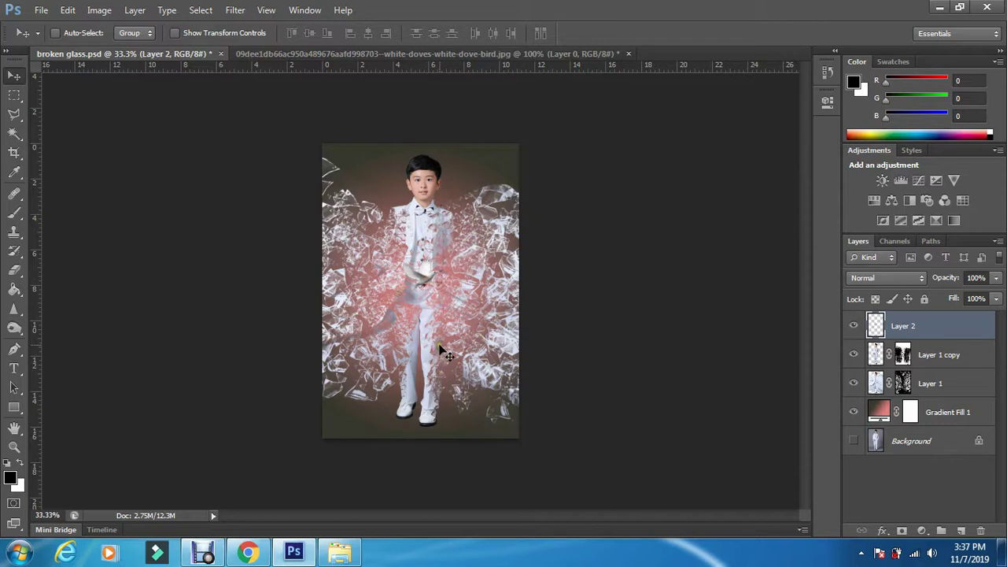
{"action": "key", "text": "ctrl+j"}
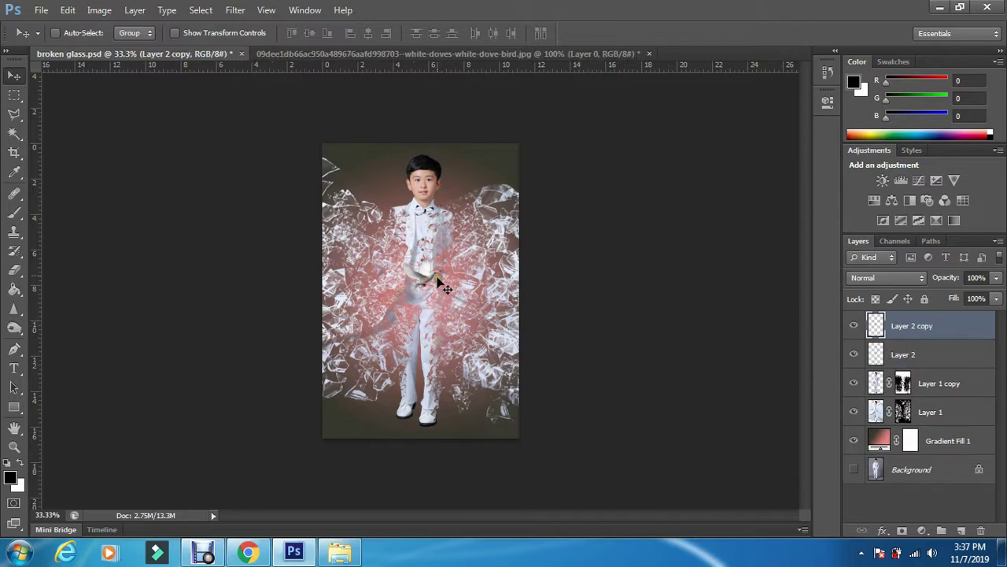
{"action": "left_click_drag", "start_coordinate": [426, 280], "coordinate": [434, 295]}
{"action": "key", "text": "ctrl+t"}
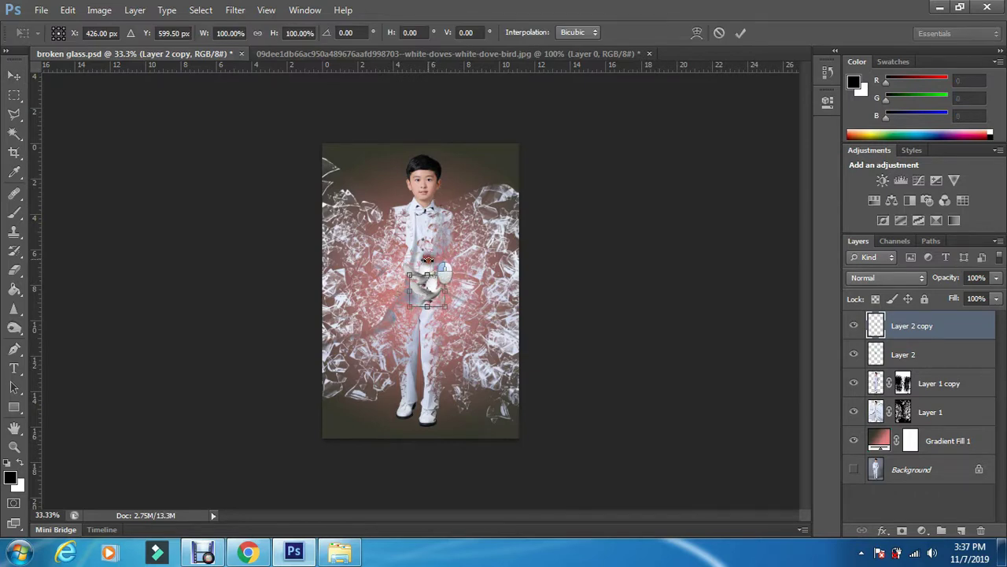
{"action": "left_click_drag", "start_coordinate": [427, 259], "coordinate": [443, 277]}
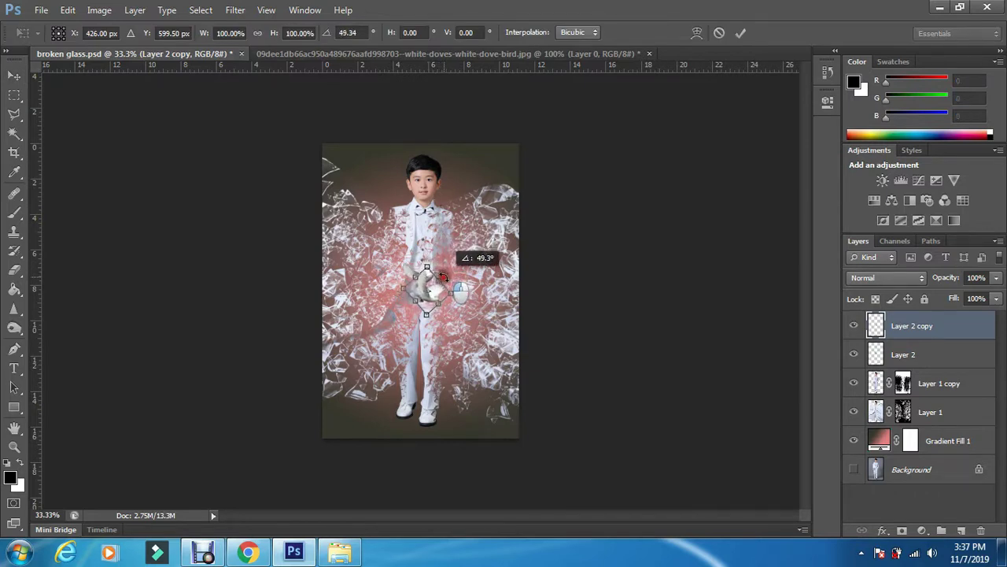
{"action": "left_click", "coordinate": [739, 32]}
Step: Add Layer 2 copy 2 and place it up and to the right
{"action": "key", "text": "ctrl+j"}
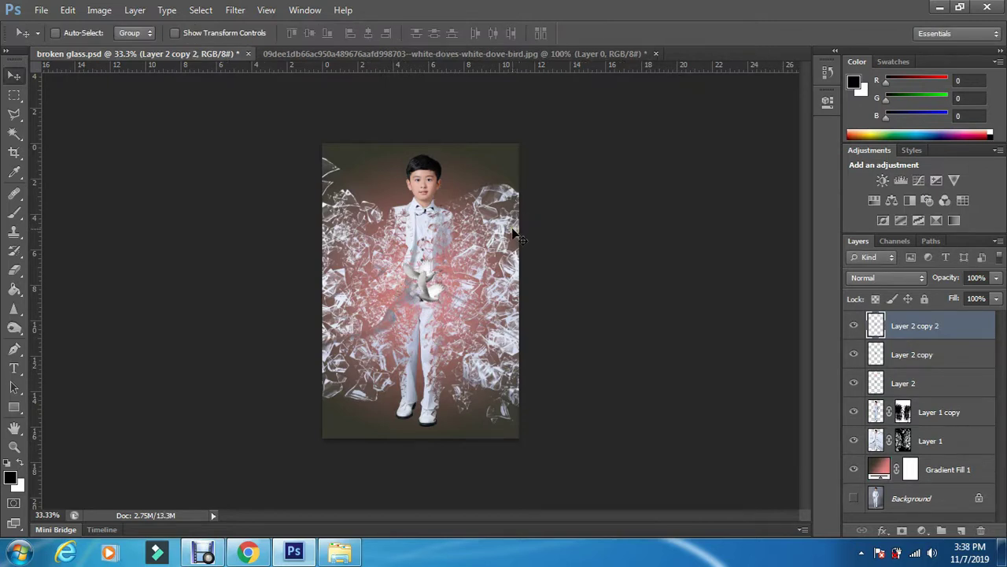
{"action": "left_click_drag", "start_coordinate": [433, 300], "coordinate": [455, 277]}
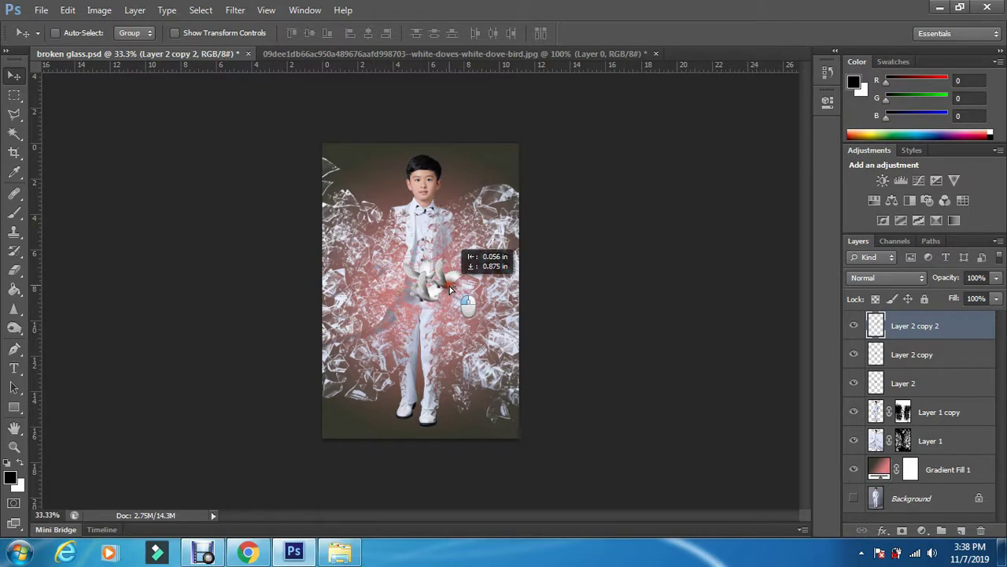
{"action": "left_click_drag", "start_coordinate": [449, 288], "coordinate": [449, 286]}
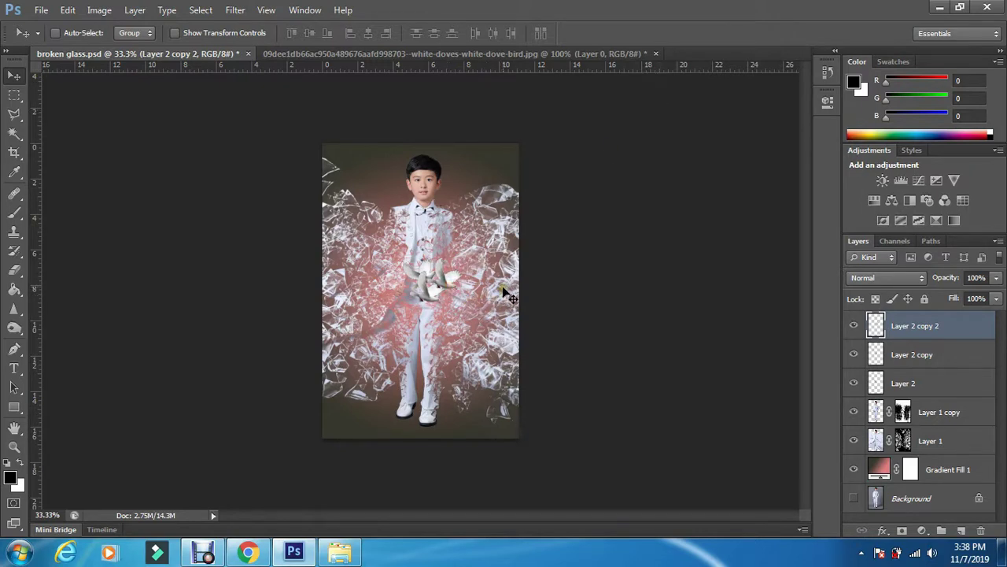
Step: Add Layer 2 copy 3, moved up-right and tilted about -22°
{"action": "key", "text": "ctrl+j"}
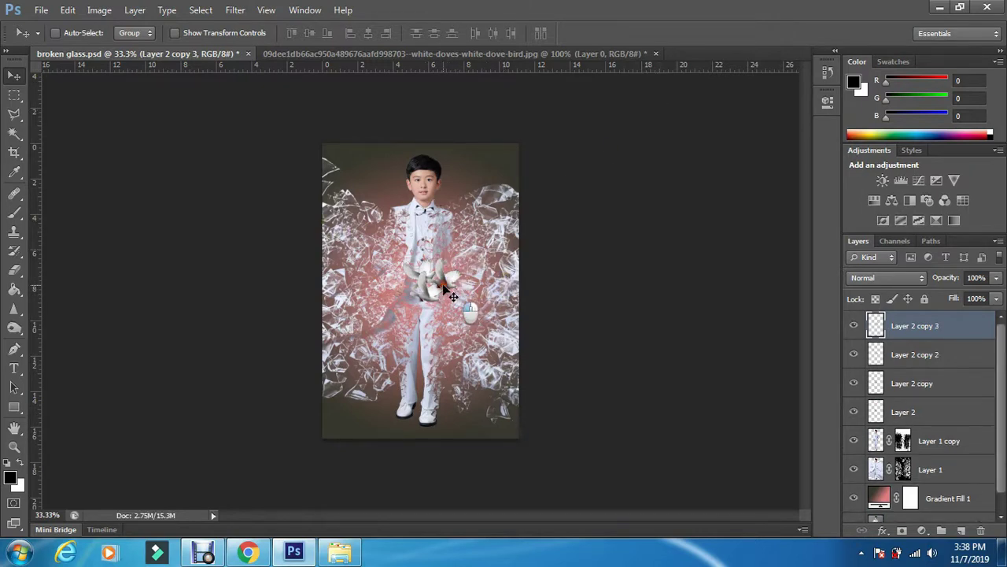
{"action": "left_click_drag", "start_coordinate": [445, 291], "coordinate": [452, 273]}
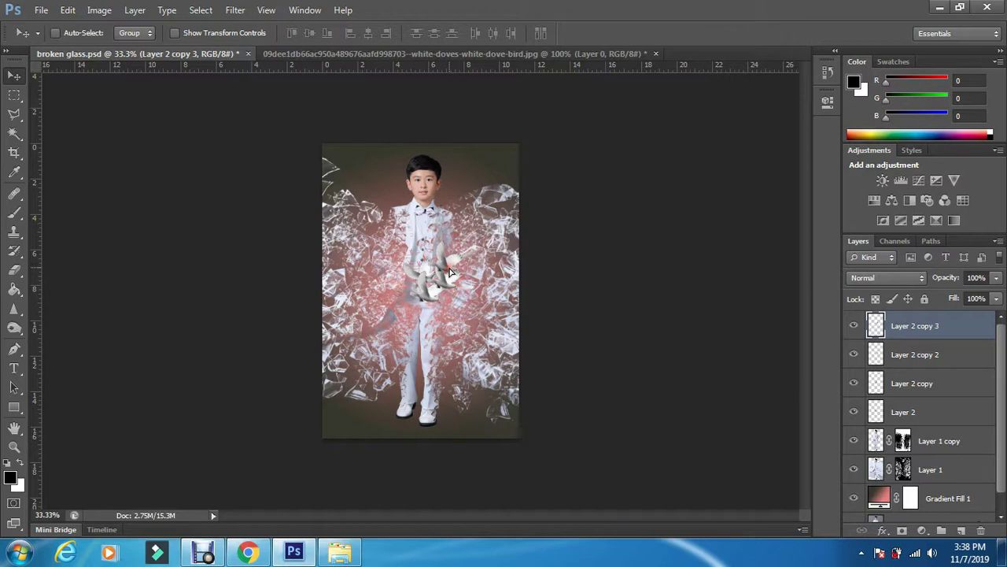
{"action": "key", "text": "ctrl+t"}
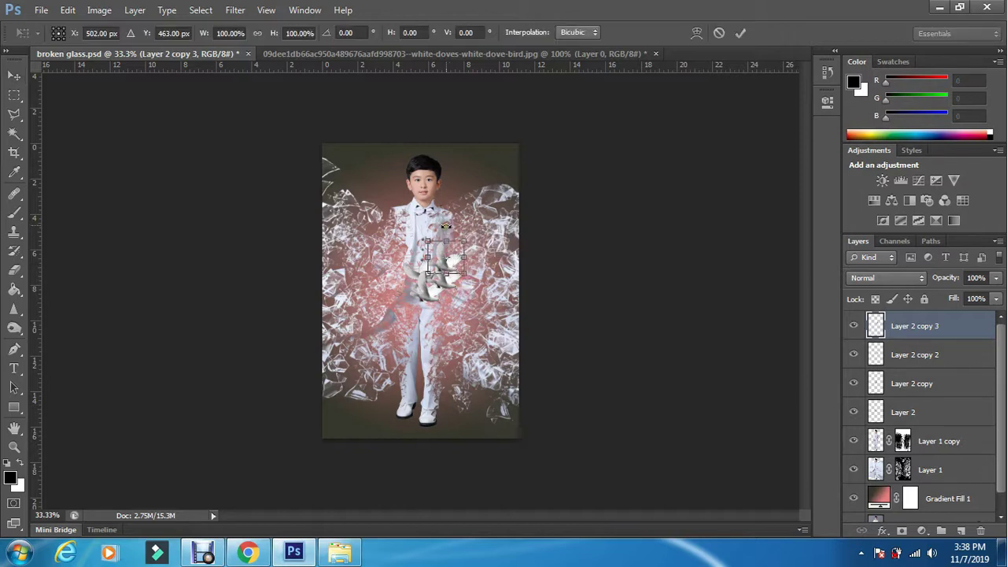
{"action": "mouse_move", "coordinate": [445, 225]}
{"action": "left_mouse_down"}
{"action": "mouse_move", "coordinate": [464, 246]}
{"action": "mouse_move", "coordinate": [461, 224]}
{"action": "left_mouse_up"}
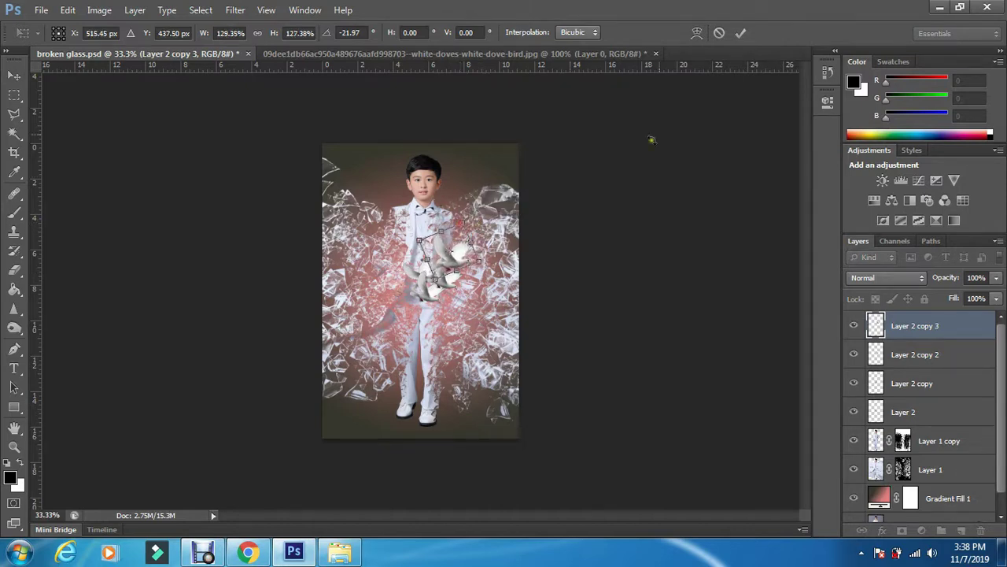
{"action": "left_click", "coordinate": [738, 35]}
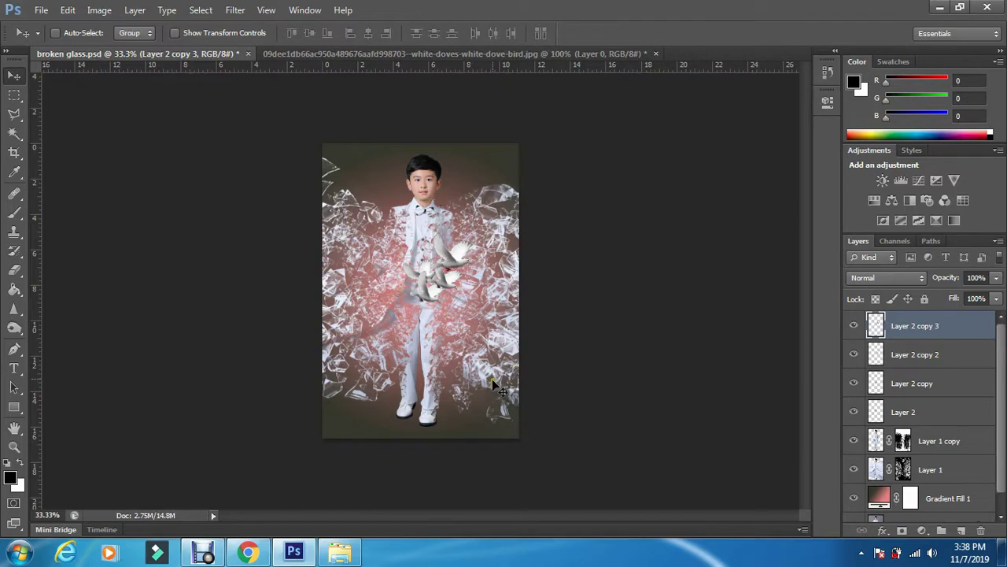
{"action": "key", "text": "ctrl+t"}
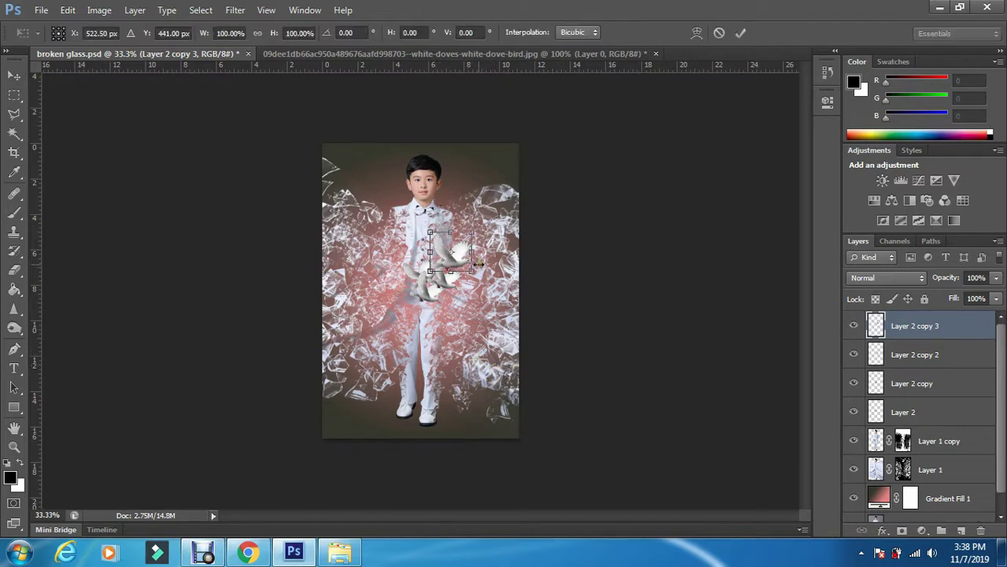
{"action": "key", "text": "Return"}
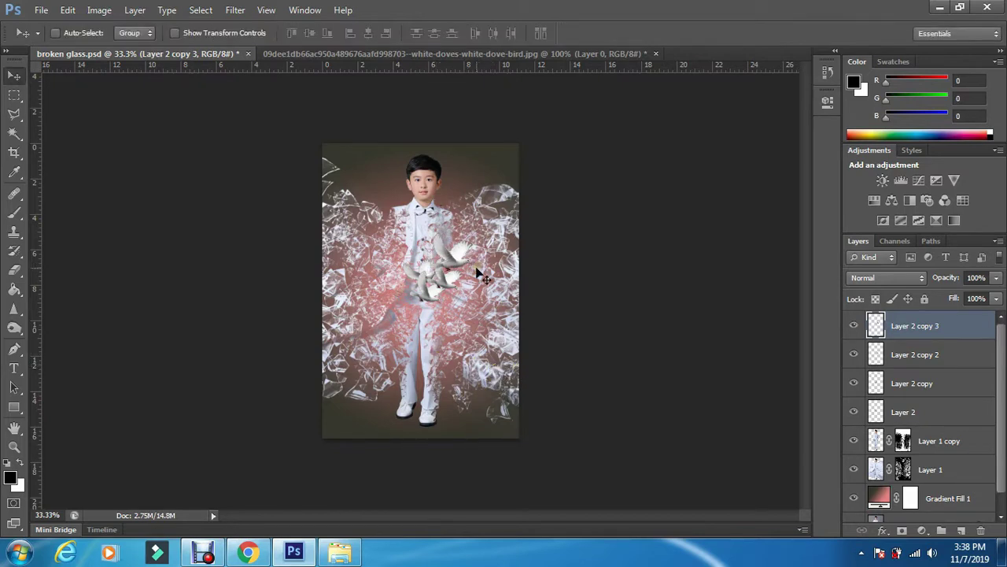
Step: Add Layer 2 copy 4, rotated 17° and enlarged about 116%, and set it lower
{"action": "key", "text": "ctrl+j"}
{"action": "left_click_drag", "start_coordinate": [460, 264], "coordinate": [468, 308]}
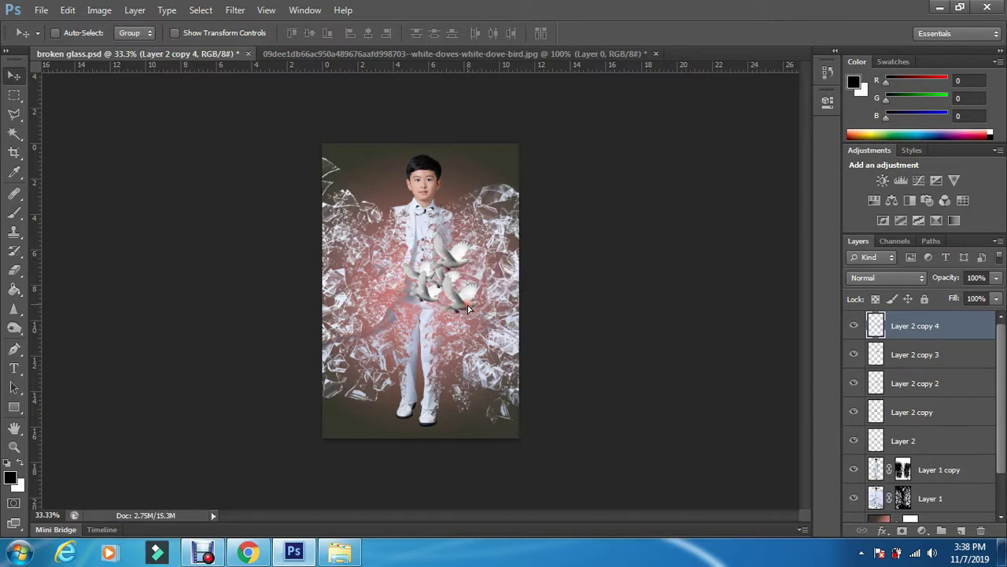
{"action": "key", "text": "ctrl+t"}
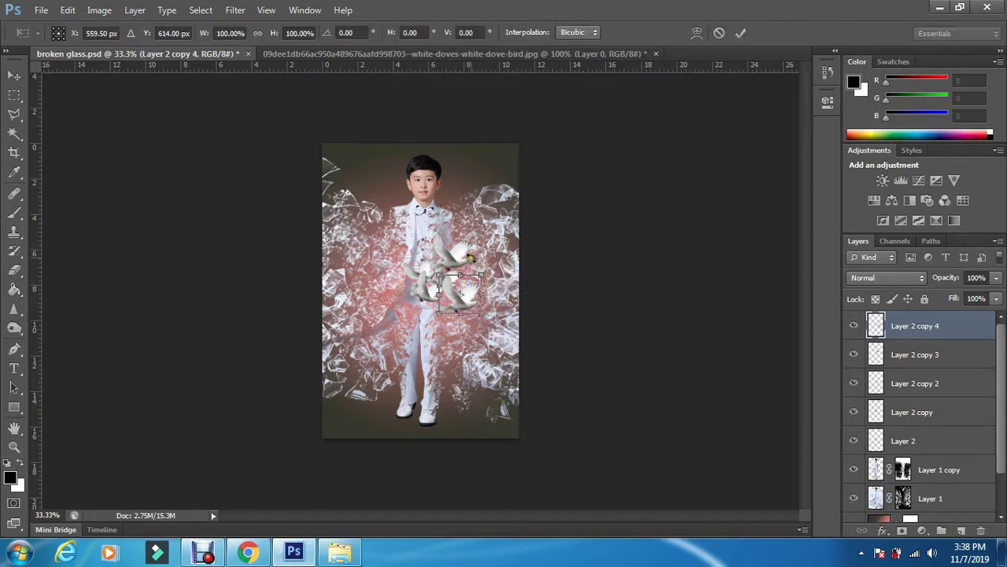
{"action": "left_click_drag", "start_coordinate": [466, 258], "coordinate": [483, 285]}
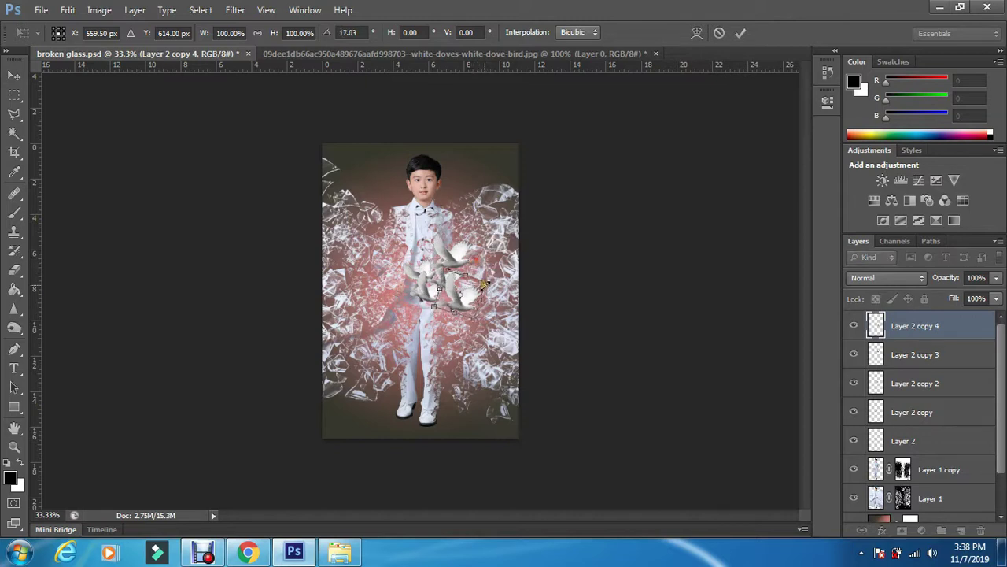
{"action": "left_click_drag", "start_coordinate": [488, 279], "coordinate": [489, 273]}
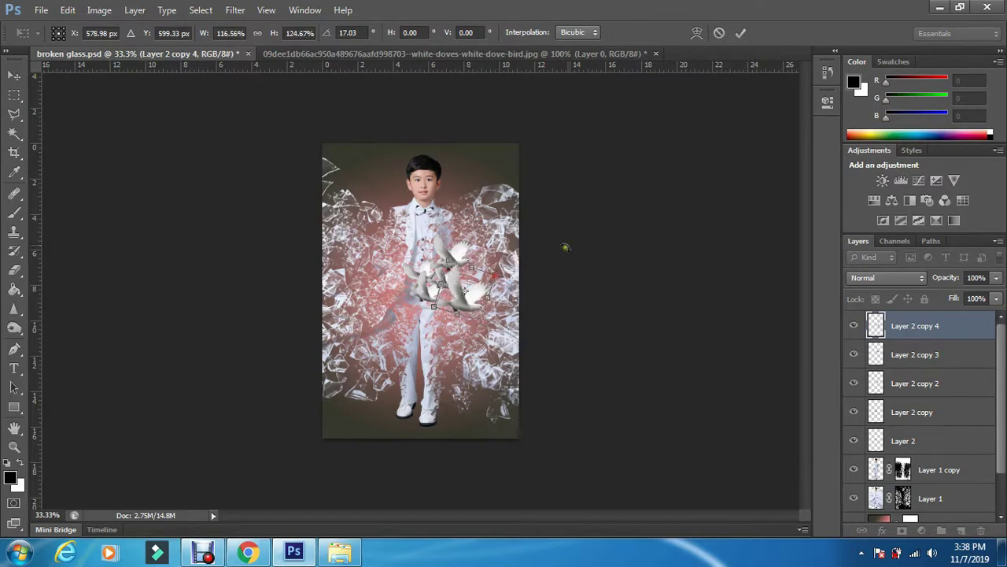
{"action": "left_click", "coordinate": [740, 36]}
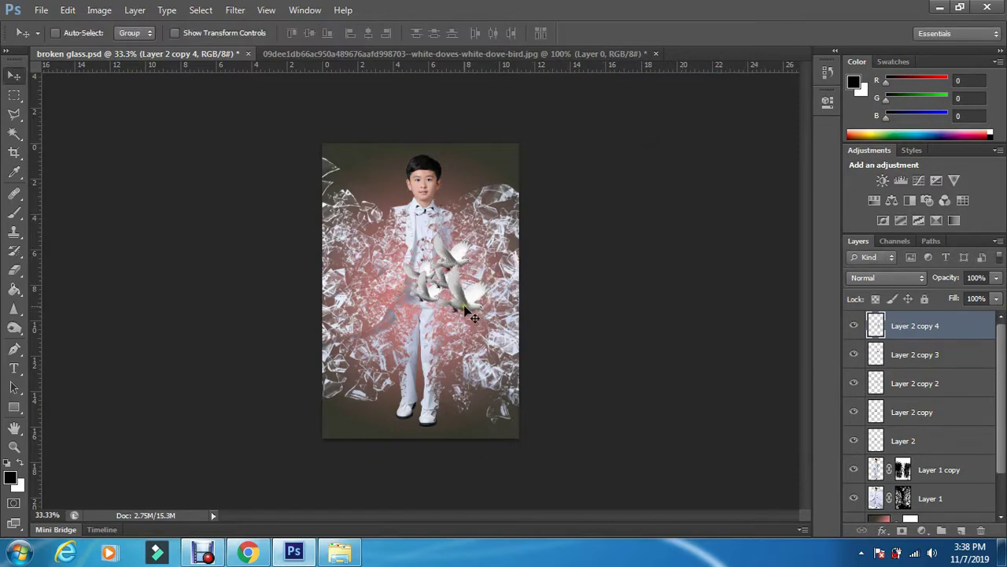
{"action": "left_click_drag", "start_coordinate": [475, 314], "coordinate": [470, 325]}
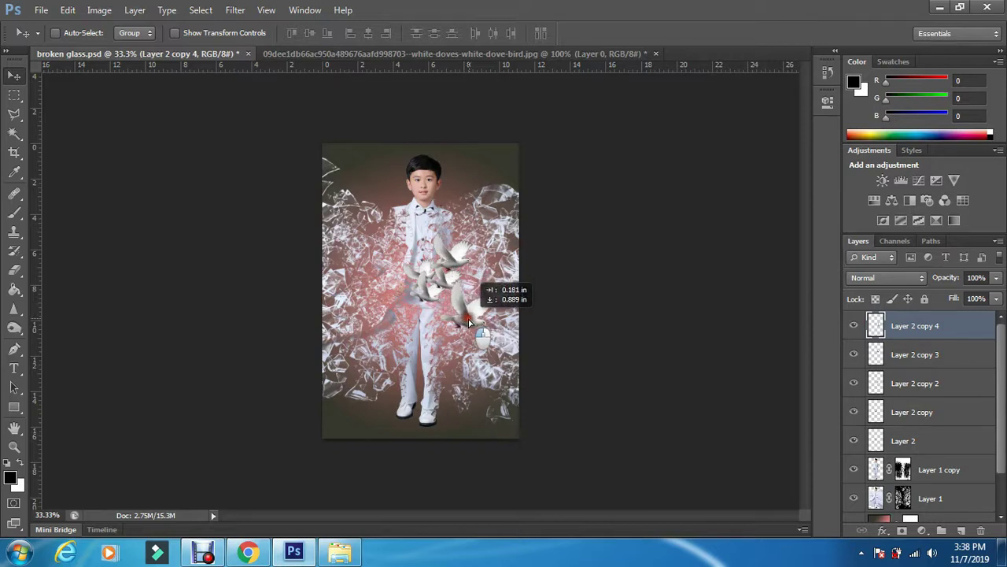
{"action": "left_click_drag", "start_coordinate": [469, 325], "coordinate": [471, 333]}
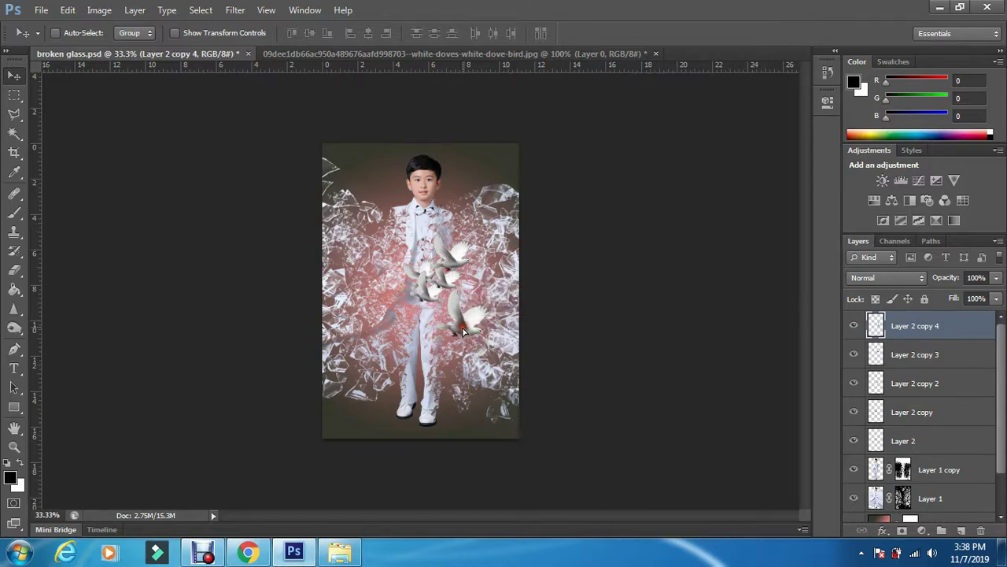
Step: Identify and reposition the Layer 2 copy 2 dove, then reselect Layer 2 copy 4
{"action": "left_click", "coordinate": [854, 384]}
{"action": "left_click", "coordinate": [855, 384]}
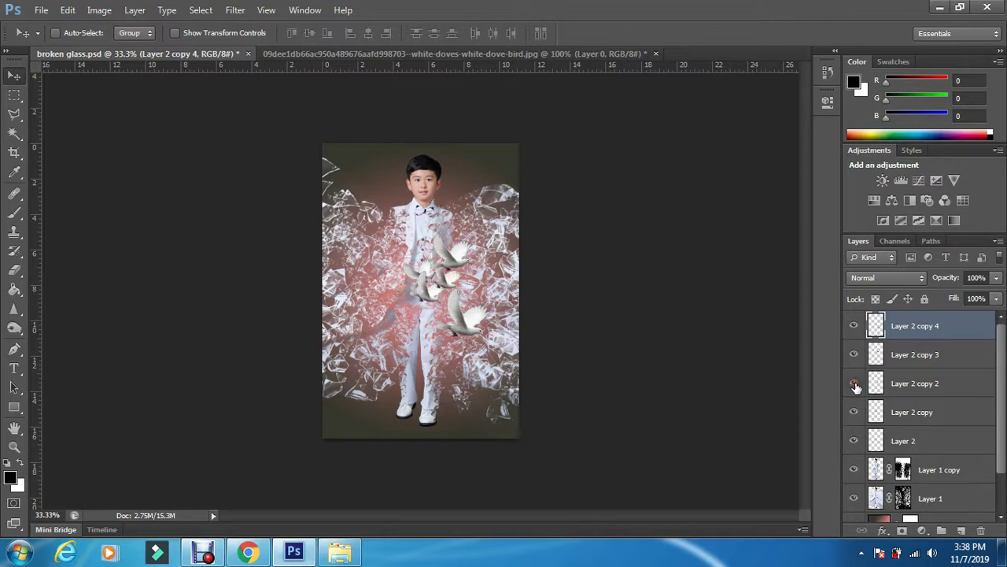
{"action": "left_click", "coordinate": [905, 383]}
{"action": "left_click_drag", "start_coordinate": [448, 288], "coordinate": [456, 293]}
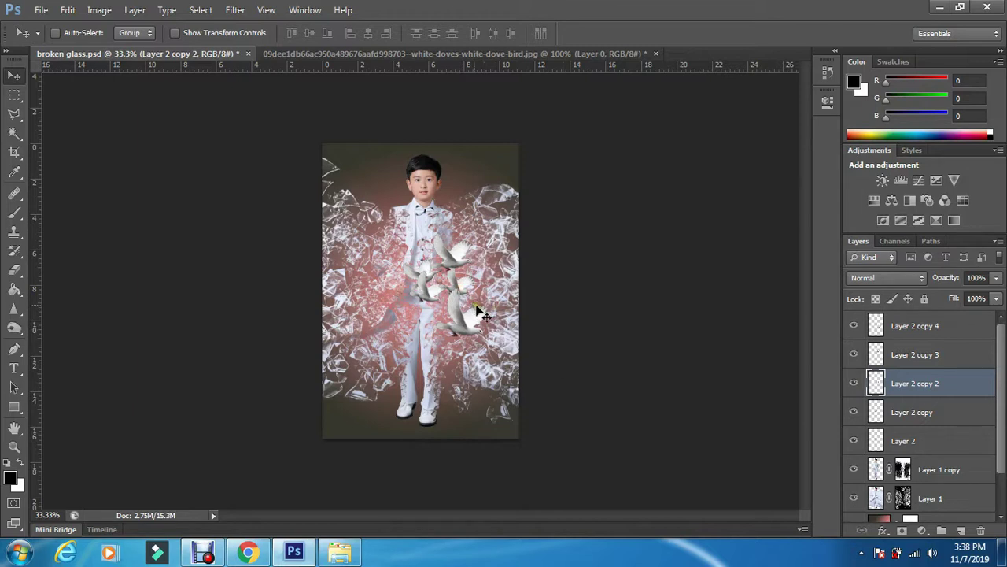
{"action": "left_click", "coordinate": [917, 329]}
Step: Add Layer 2 copy 5 at the boy's right, tilted about -9.5°
{"action": "key", "text": "ctrl+j"}
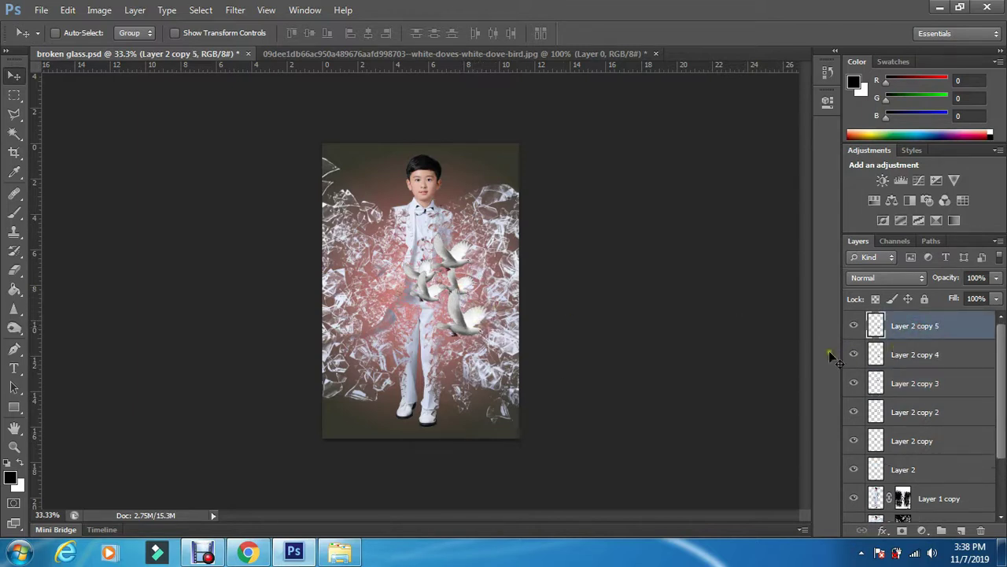
{"action": "left_click_drag", "start_coordinate": [460, 333], "coordinate": [496, 286]}
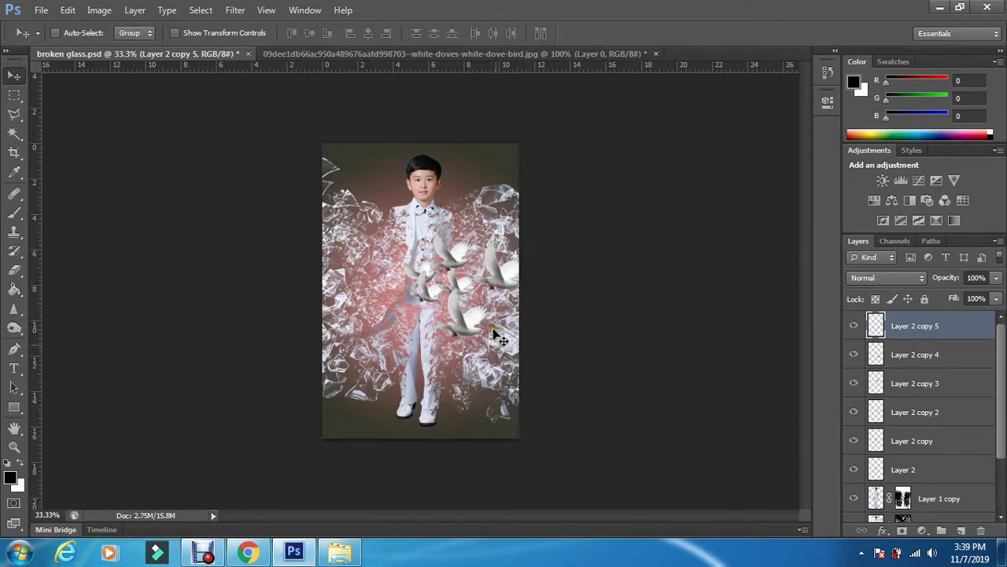
{"action": "key", "text": "ctrl+t"}
{"action": "left_click_drag", "start_coordinate": [505, 218], "coordinate": [496, 217]}
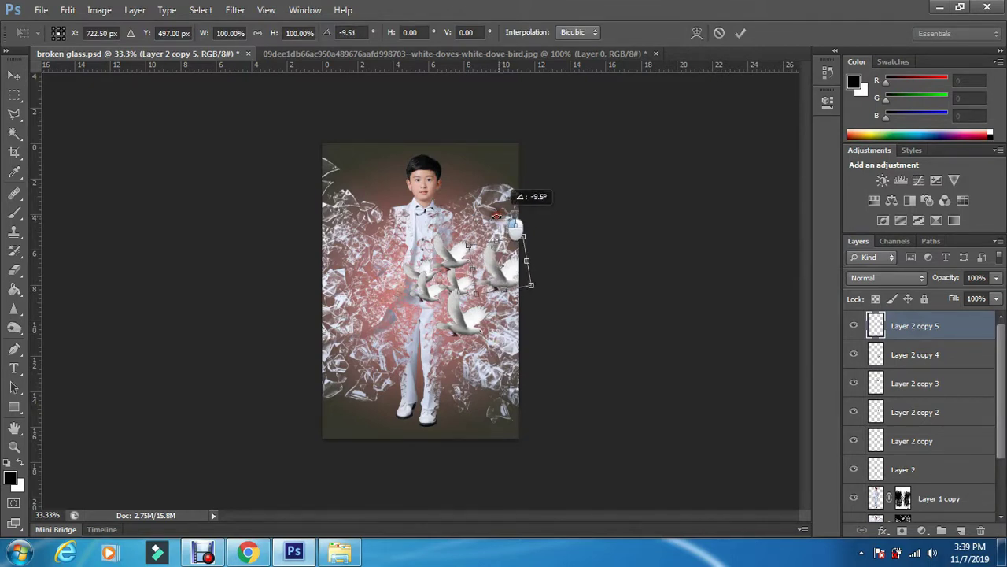
{"action": "left_click", "coordinate": [740, 33]}
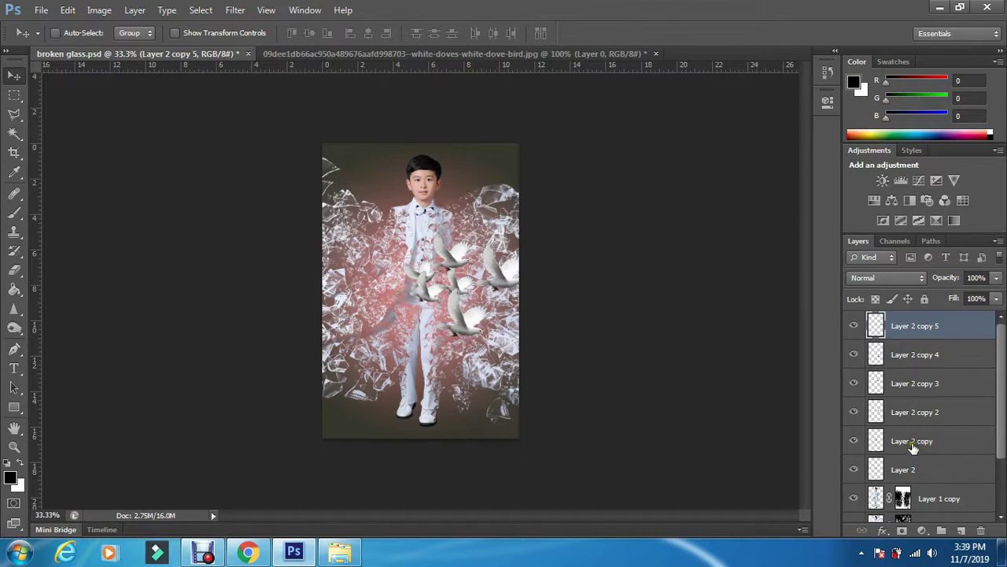
{"action": "mouse_move", "coordinate": [340, 552]}
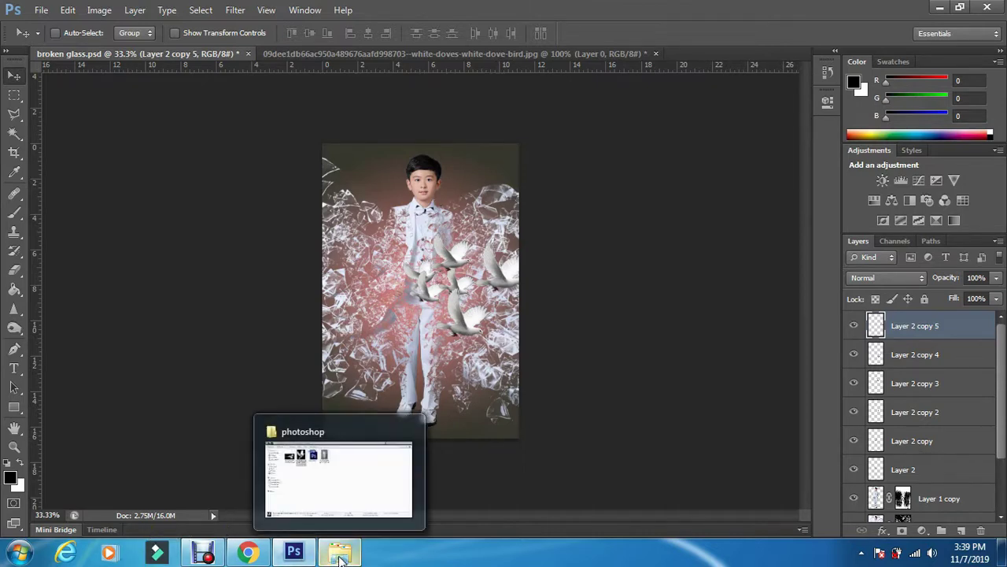
Step: Close the first dove image without saving and open the second dove photo from the source folder
{"action": "left_click", "coordinate": [658, 54]}
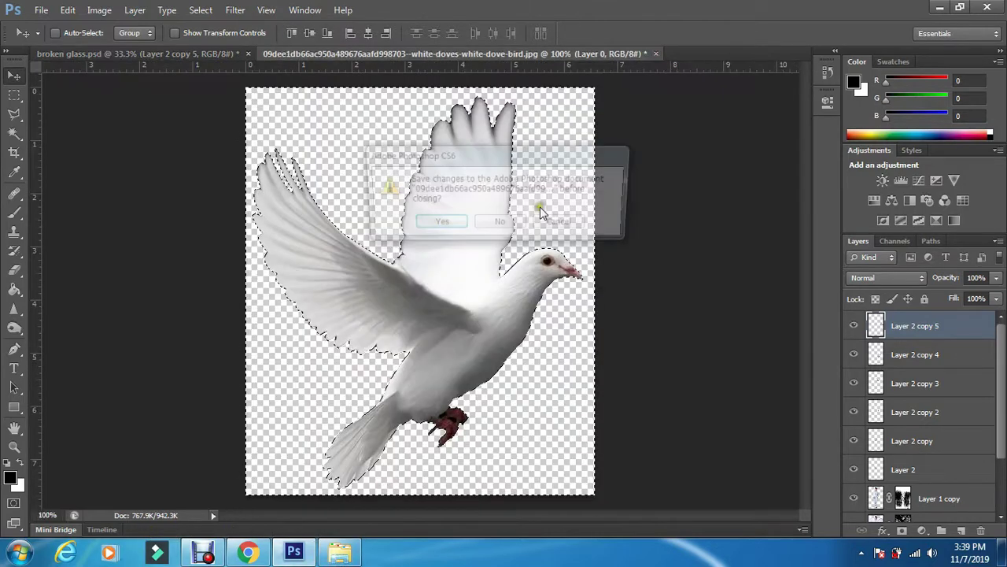
{"action": "left_click", "coordinate": [510, 224]}
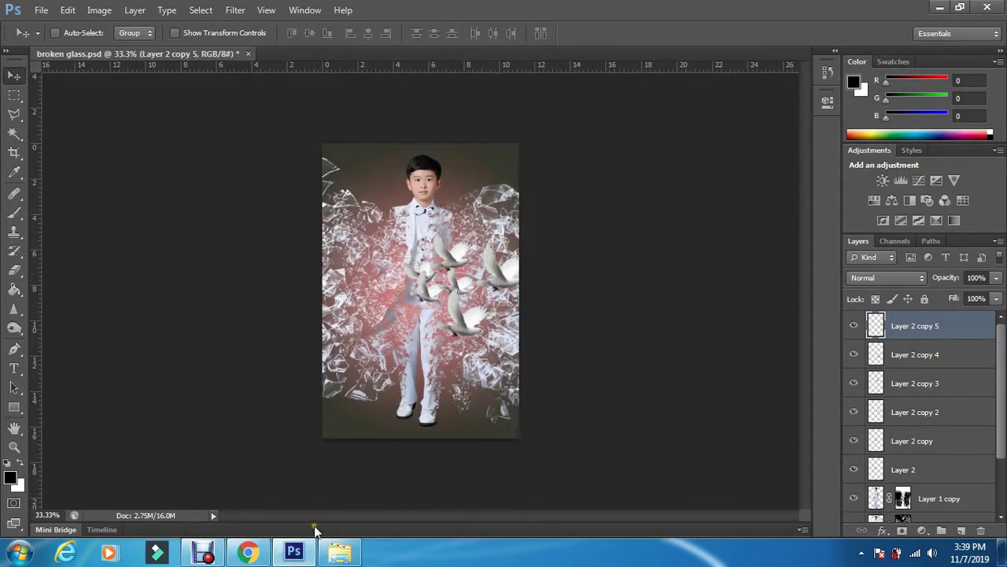
{"action": "left_click", "coordinate": [340, 551]}
{"action": "left_click", "coordinate": [182, 137]}
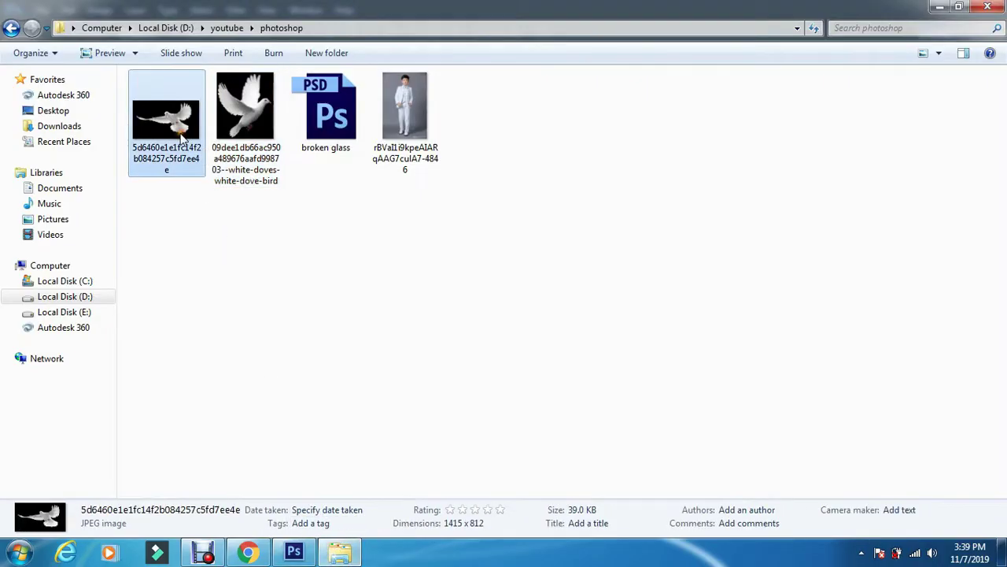
{"action": "left_click_drag", "start_coordinate": [165, 113], "coordinate": [323, 451]}
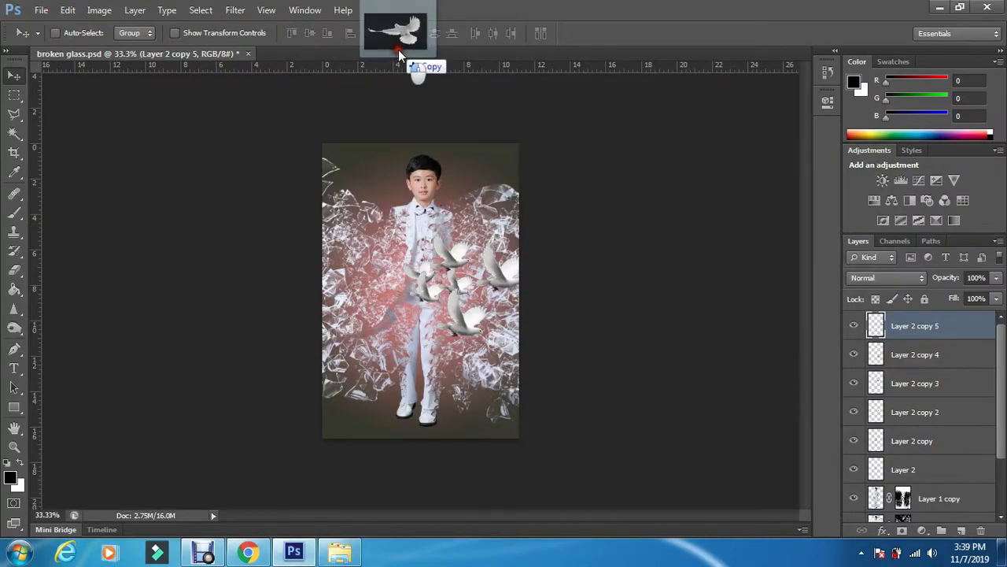
{"action": "left_click_drag", "start_coordinate": [323, 450], "coordinate": [398, 49]}
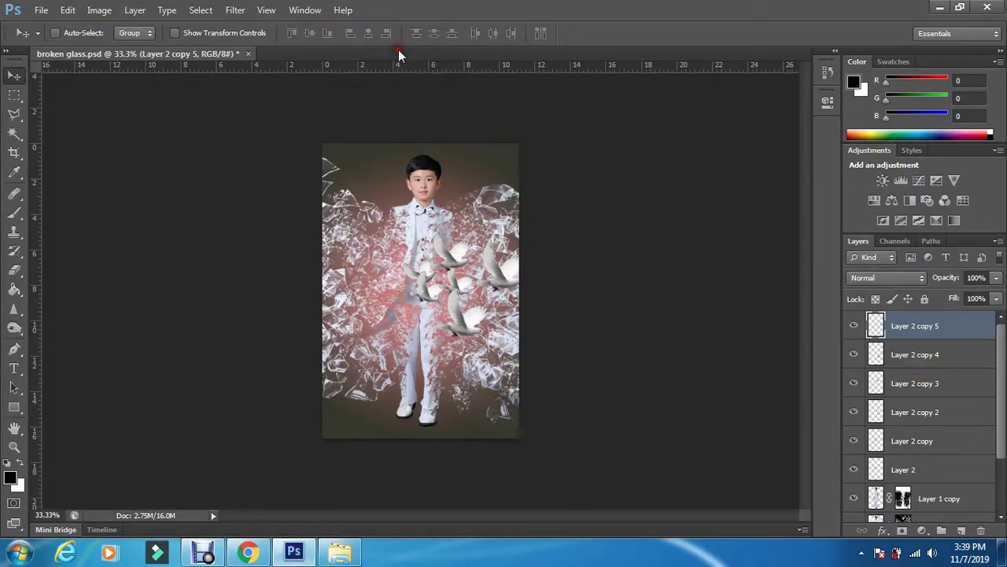
Step: Select the black background with Magic Wand, convert Background to Layer 0, and delete the black
{"action": "left_click", "coordinate": [13, 132]}
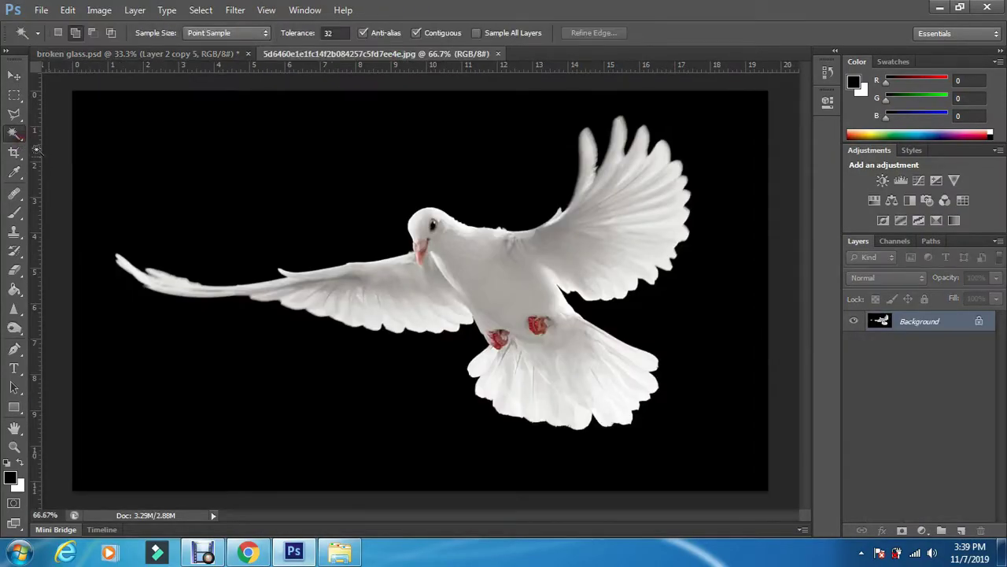
{"action": "left_click", "coordinate": [357, 173]}
{"action": "key", "text": "Delete"}
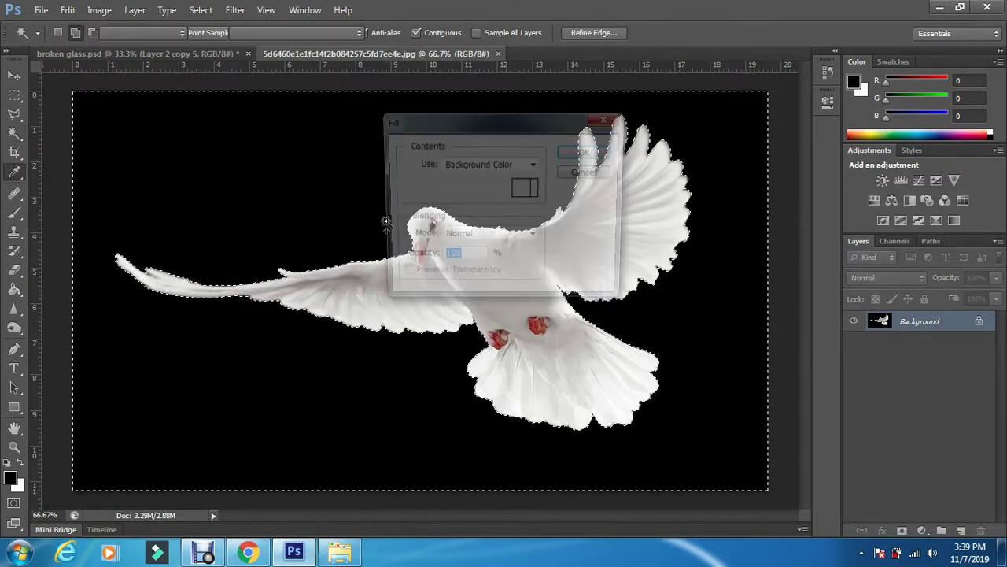
{"action": "left_click", "coordinate": [588, 171]}
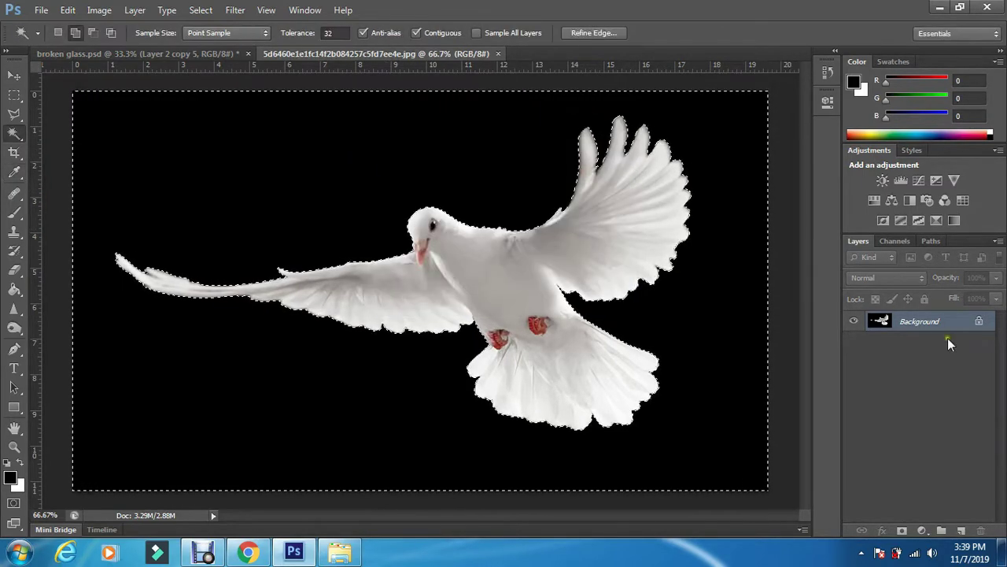
{"action": "double_click", "coordinate": [952, 321]}
{"action": "left_click", "coordinate": [626, 177]}
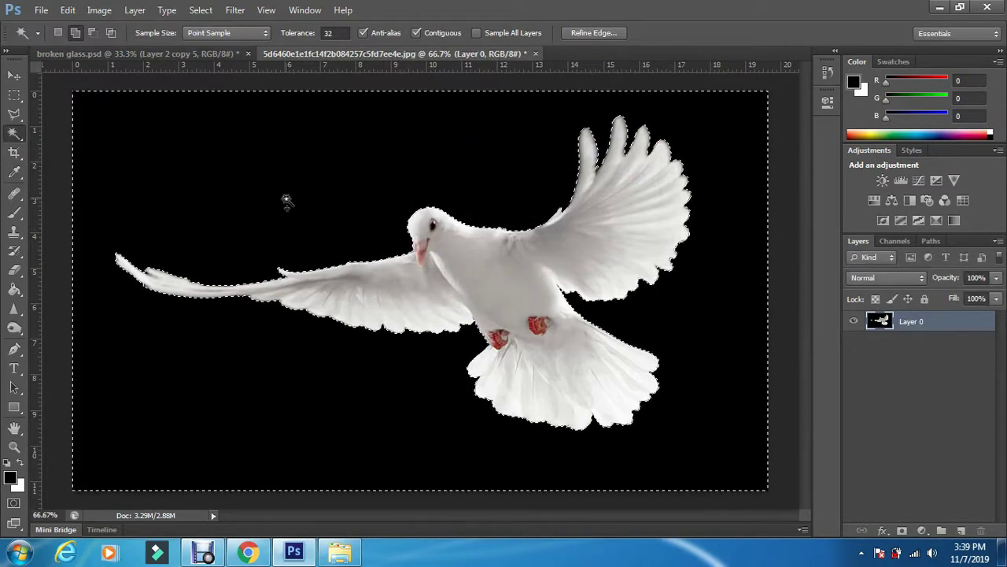
{"action": "key", "text": "Delete"}
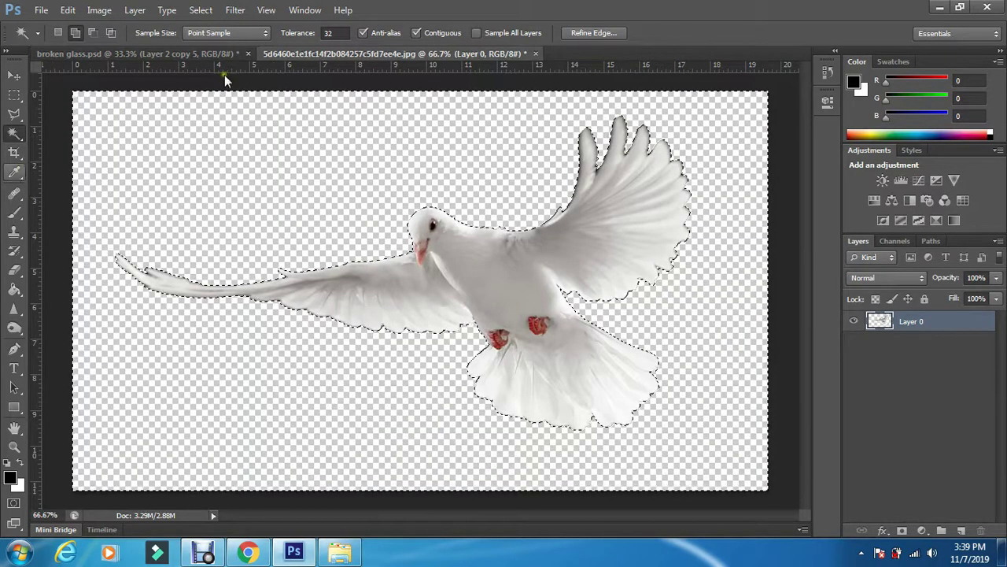
Step: Refine the dove's edge with Contrast 52 and Shift Edge +76, then drag it into the portrait
{"action": "left_click", "coordinate": [615, 33]}
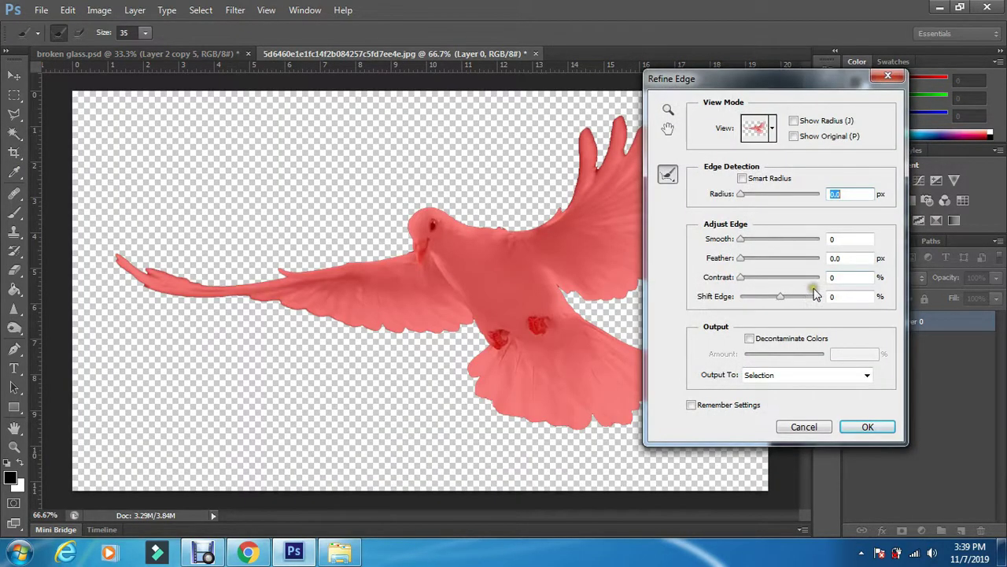
{"action": "left_click", "coordinate": [782, 278]}
{"action": "left_click_drag", "start_coordinate": [800, 296], "coordinate": [811, 295]}
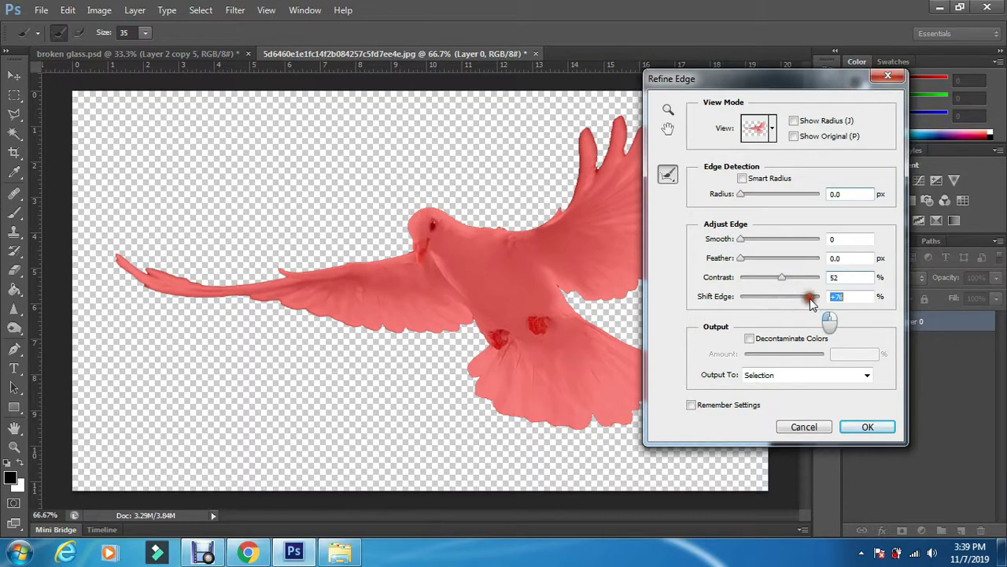
{"action": "left_click", "coordinate": [869, 429]}
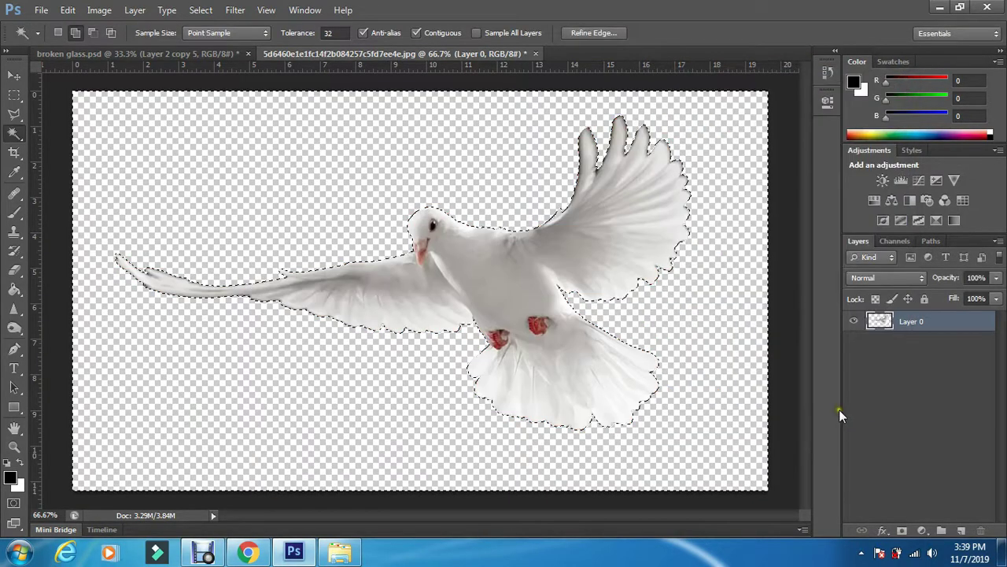
{"action": "left_click", "coordinate": [14, 74]}
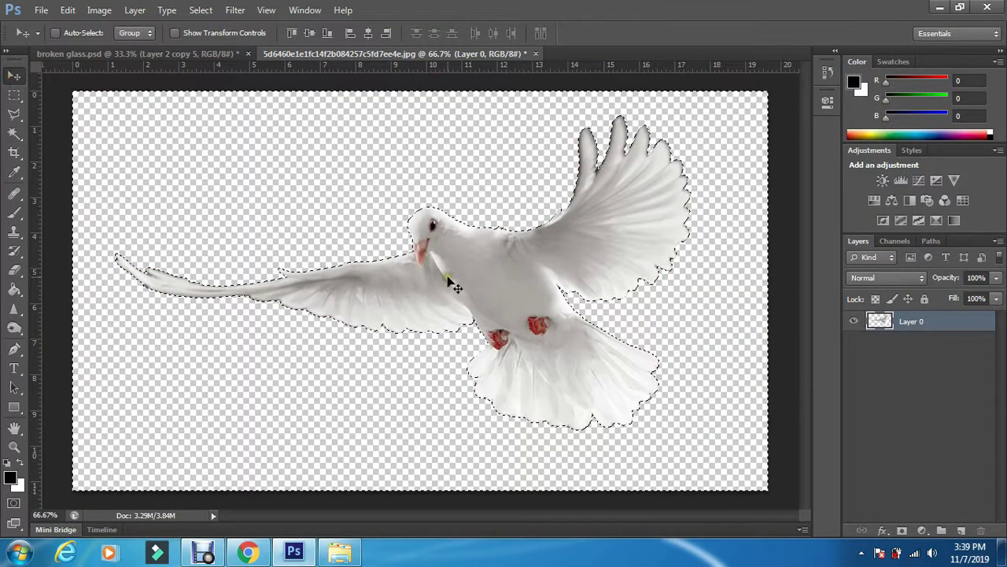
{"action": "mouse_move", "coordinate": [373, 219]}
{"action": "left_mouse_down"}
{"action": "mouse_move", "coordinate": [277, 165]}
{"action": "mouse_move", "coordinate": [525, 288]}
{"action": "left_mouse_up"}
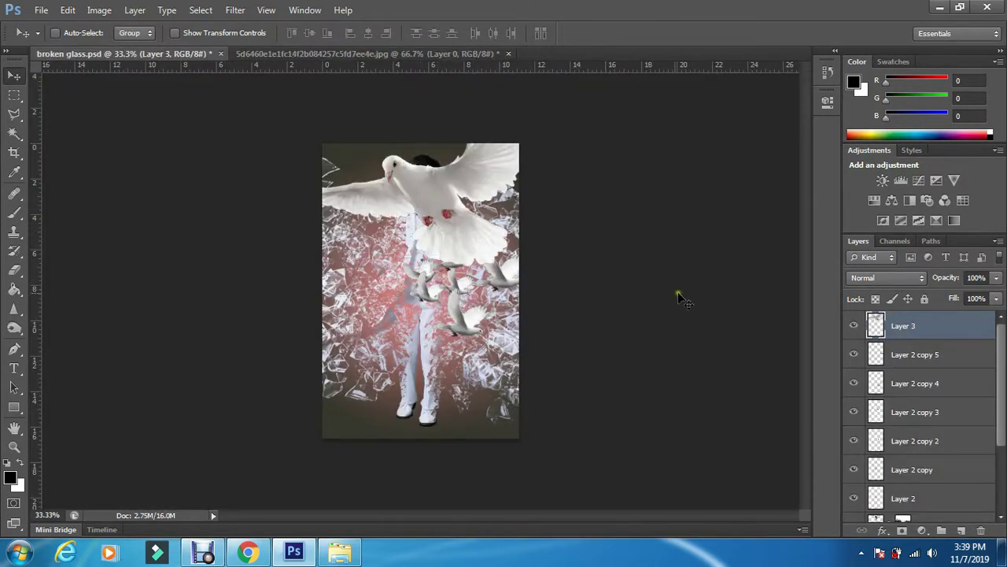
Step: Flip the new dove horizontally, shrink it to about 35% at the boy's upper right, and duplicate it
{"action": "key", "text": "ctrl+t"}
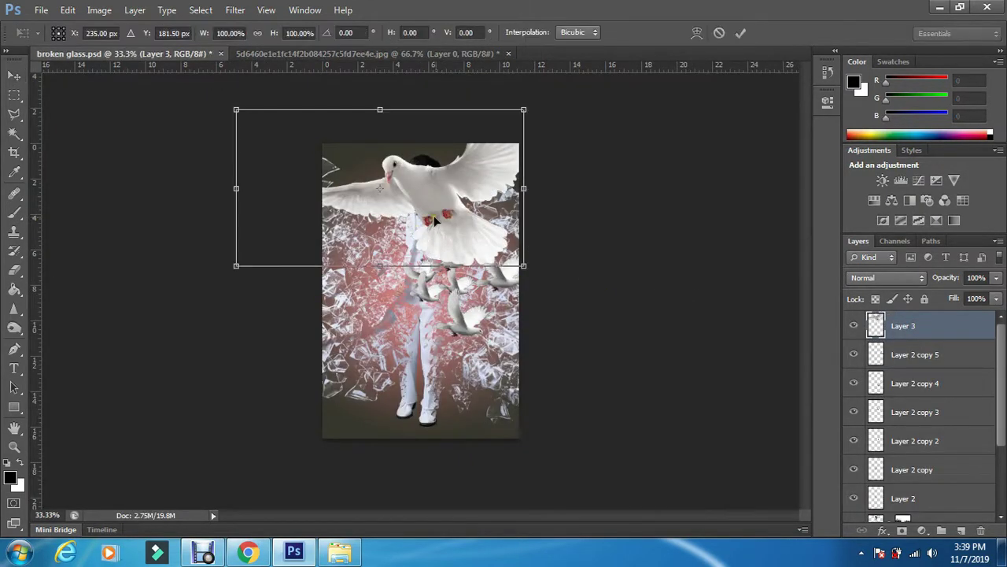
{"action": "right_click", "coordinate": [446, 215]}
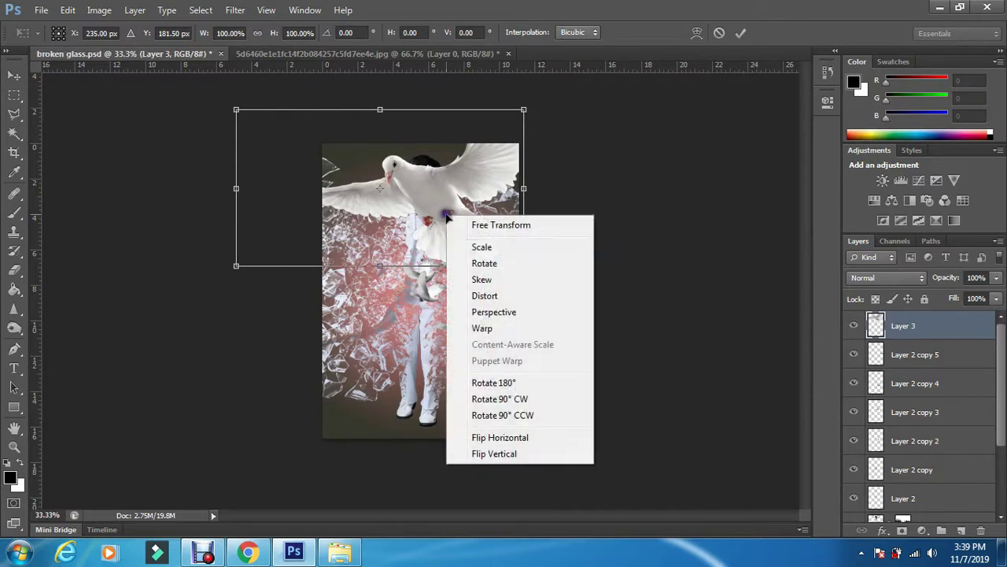
{"action": "left_click", "coordinate": [510, 439]}
{"action": "left_click_drag", "start_coordinate": [328, 209], "coordinate": [473, 212]}
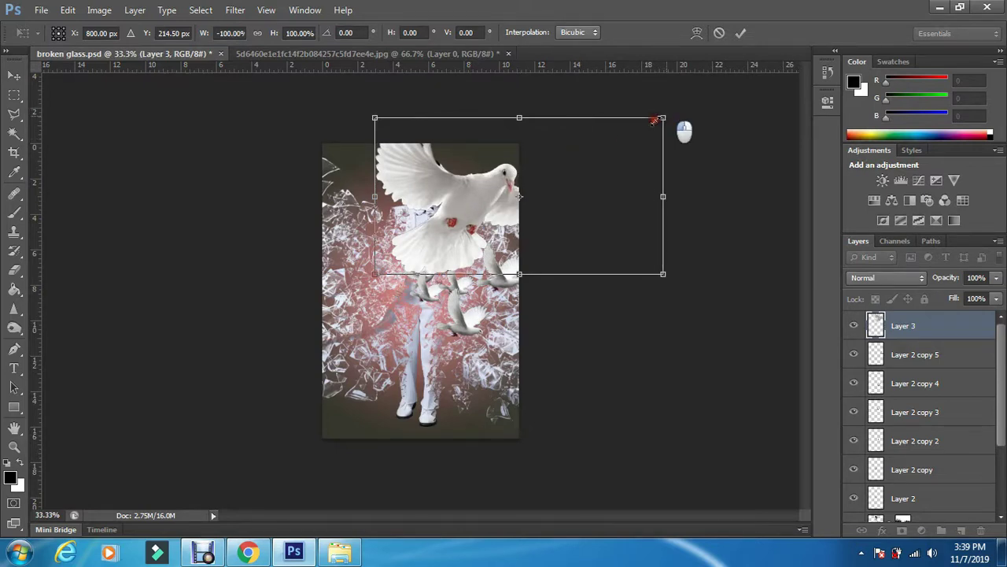
{"action": "mouse_move", "coordinate": [663, 117]}
{"action": "left_mouse_down"}
{"action": "mouse_move", "coordinate": [517, 168]}
{"action": "mouse_move", "coordinate": [507, 194]}
{"action": "mouse_move", "coordinate": [480, 217]}
{"action": "left_mouse_up"}
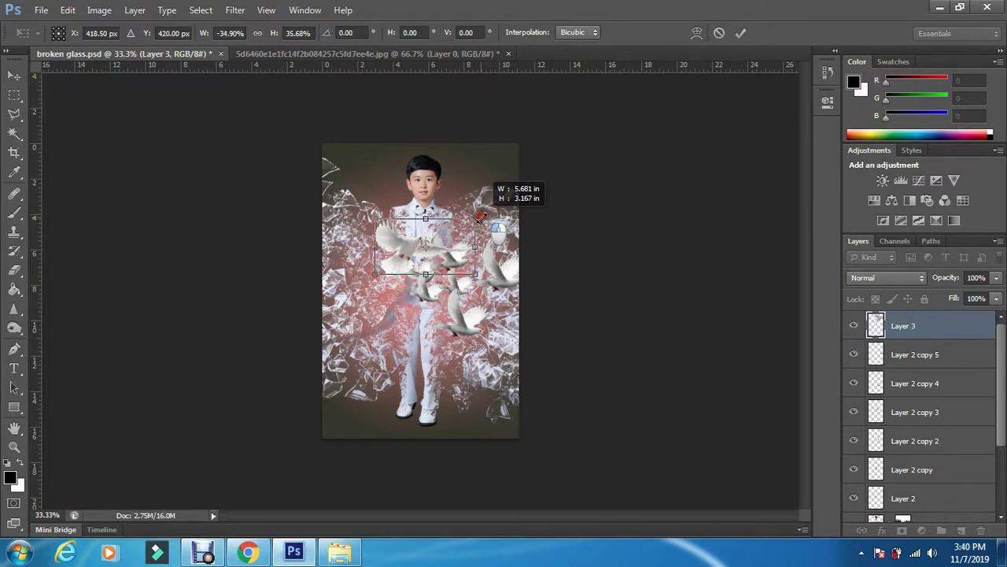
{"action": "mouse_move", "coordinate": [407, 252]}
{"action": "left_mouse_down"}
{"action": "mouse_move", "coordinate": [435, 232]}
{"action": "mouse_move", "coordinate": [489, 228]}
{"action": "left_mouse_up"}
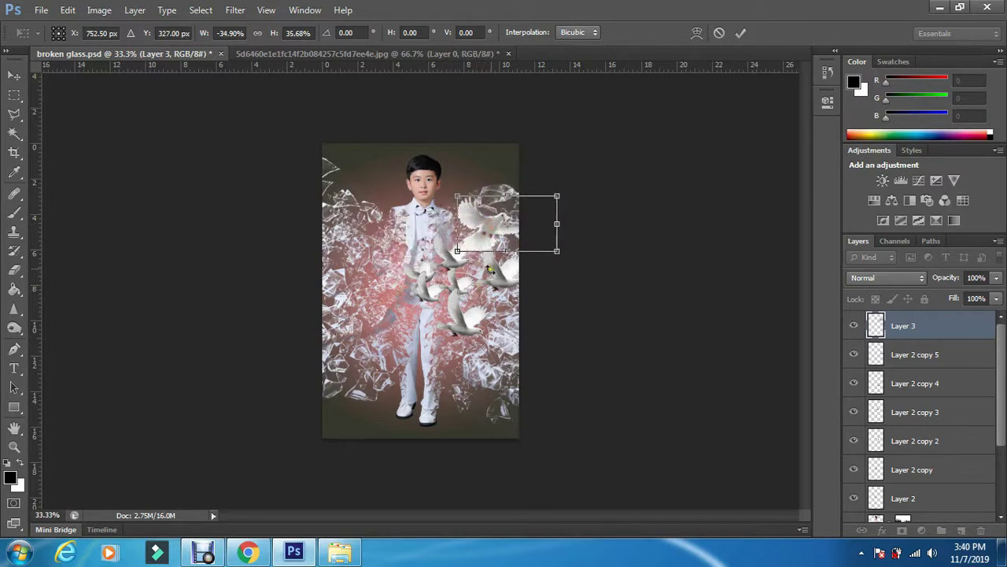
{"action": "left_click", "coordinate": [741, 32]}
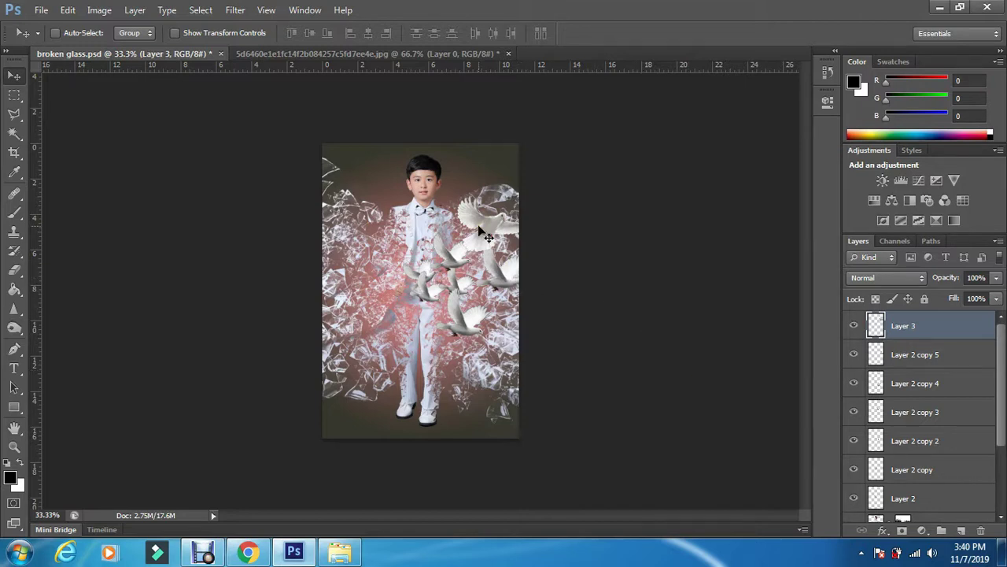
{"action": "key", "text": "ctrl+j"}
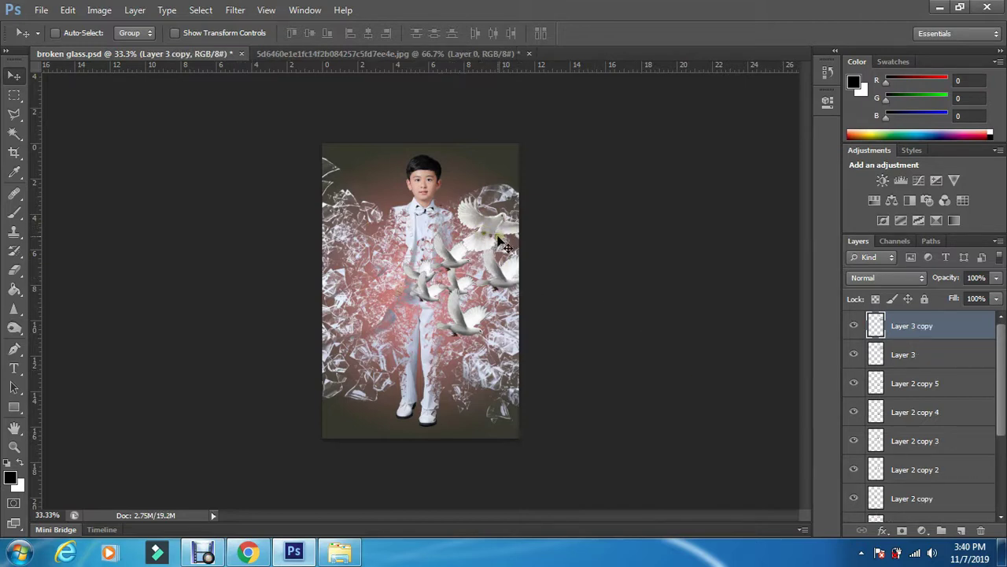
Step: Rotate the dove copy about 39°, shrink it slightly, and place it beside the boy's legs
{"action": "left_click_drag", "start_coordinate": [504, 246], "coordinate": [508, 348]}
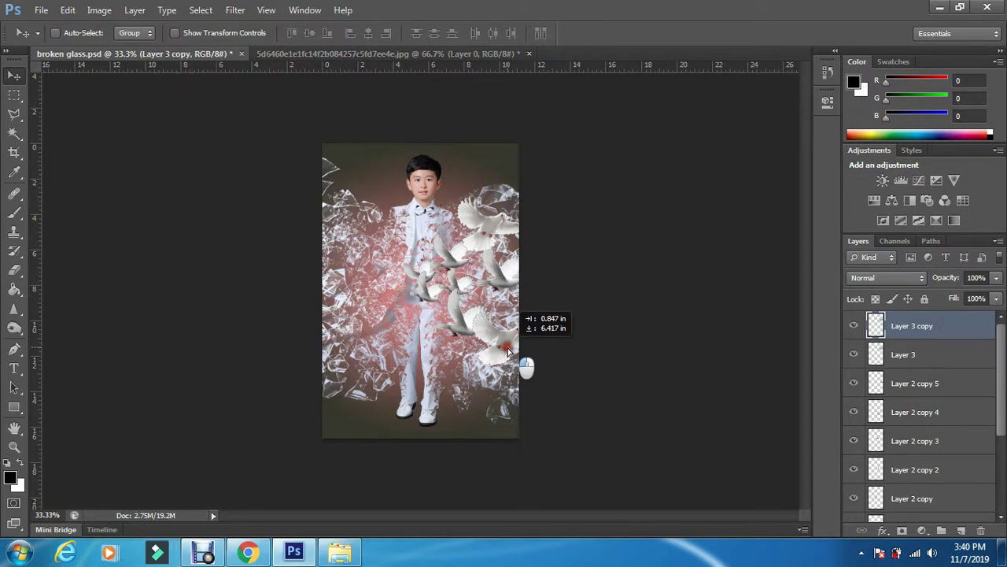
{"action": "key", "text": "ctrl+t"}
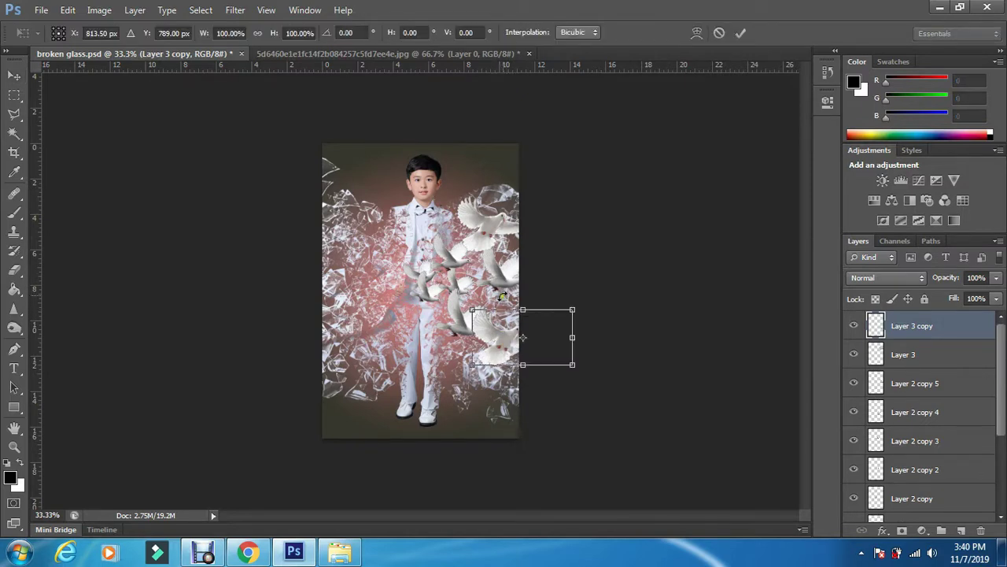
{"action": "left_click_drag", "start_coordinate": [502, 296], "coordinate": [532, 300]}
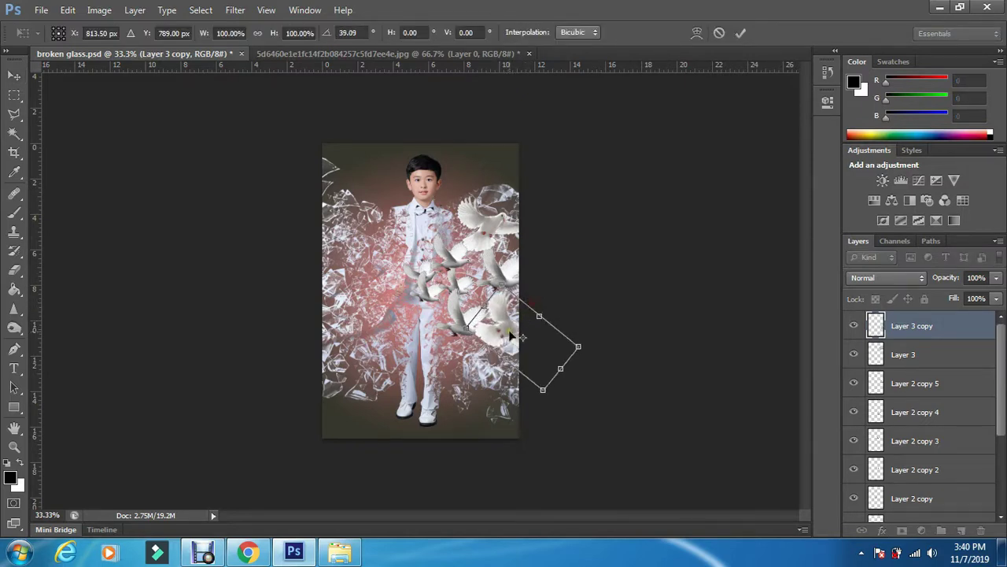
{"action": "left_click_drag", "start_coordinate": [510, 333], "coordinate": [507, 337]}
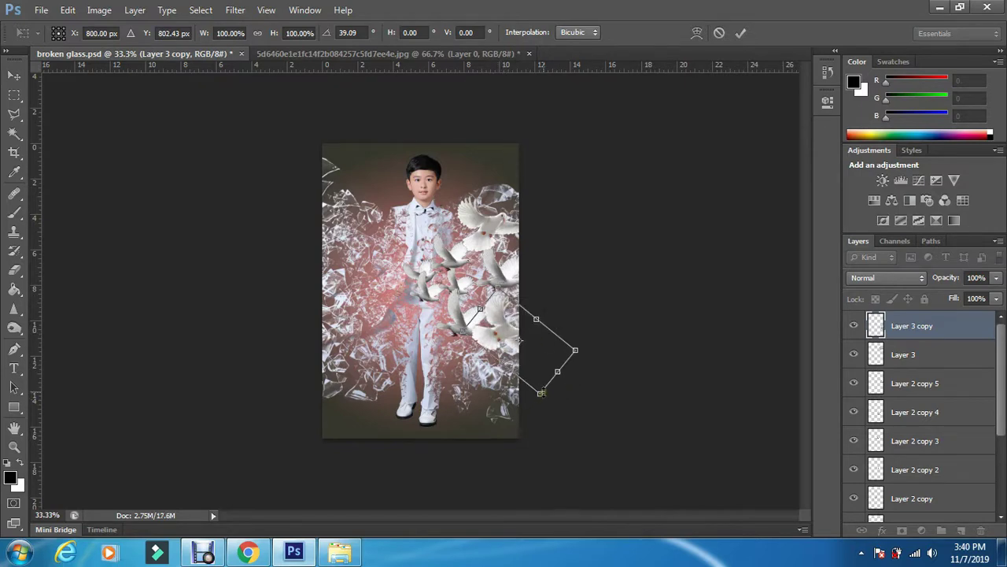
{"action": "left_click_drag", "start_coordinate": [540, 391], "coordinate": [539, 376]}
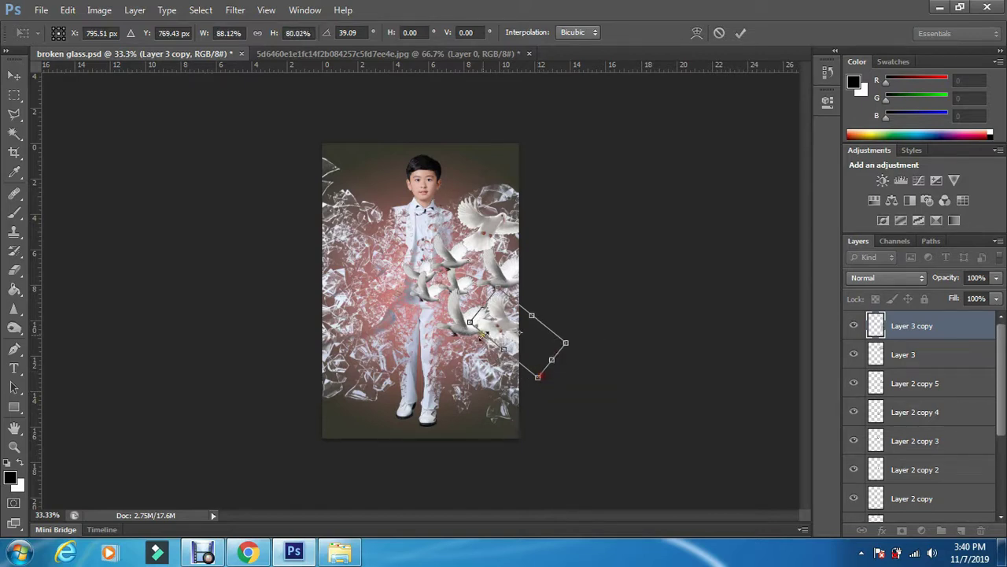
{"action": "left_click_drag", "start_coordinate": [490, 337], "coordinate": [489, 369]}
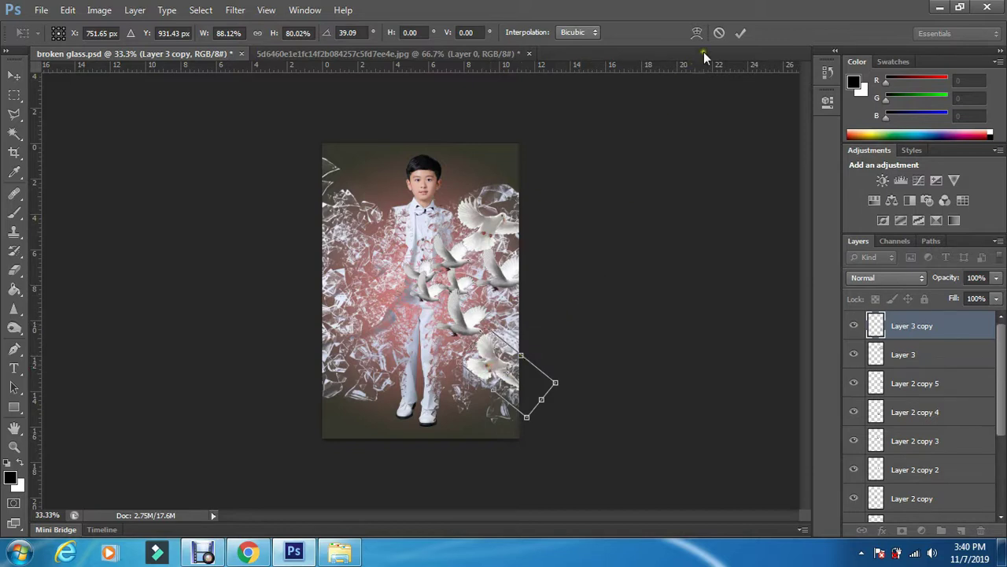
{"action": "left_click", "coordinate": [740, 33]}
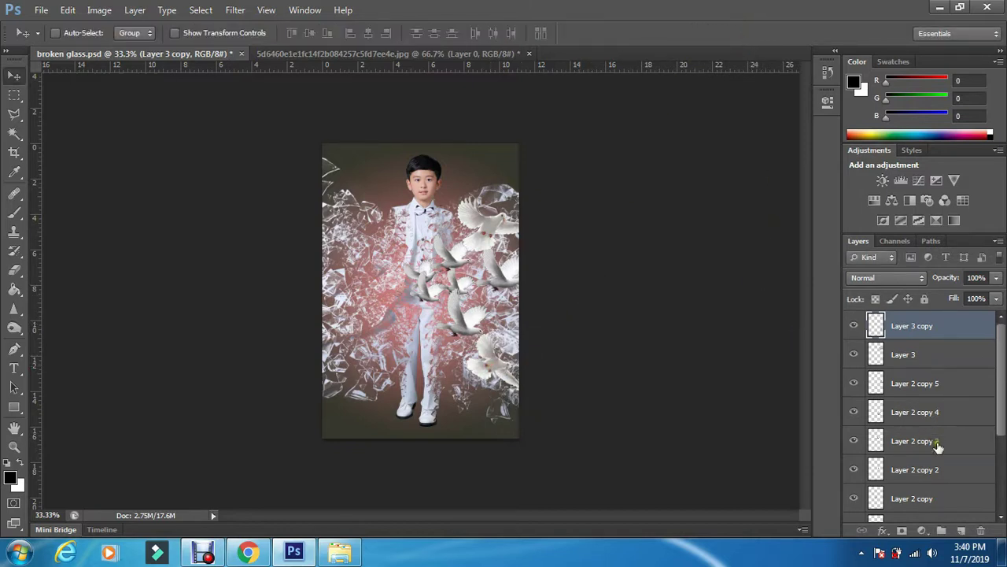
Step: Convert all eight dove layers into one smart object, then rasterize it into a single layer
{"action": "left_click_drag", "start_coordinate": [1003, 376], "coordinate": [1003, 411]}
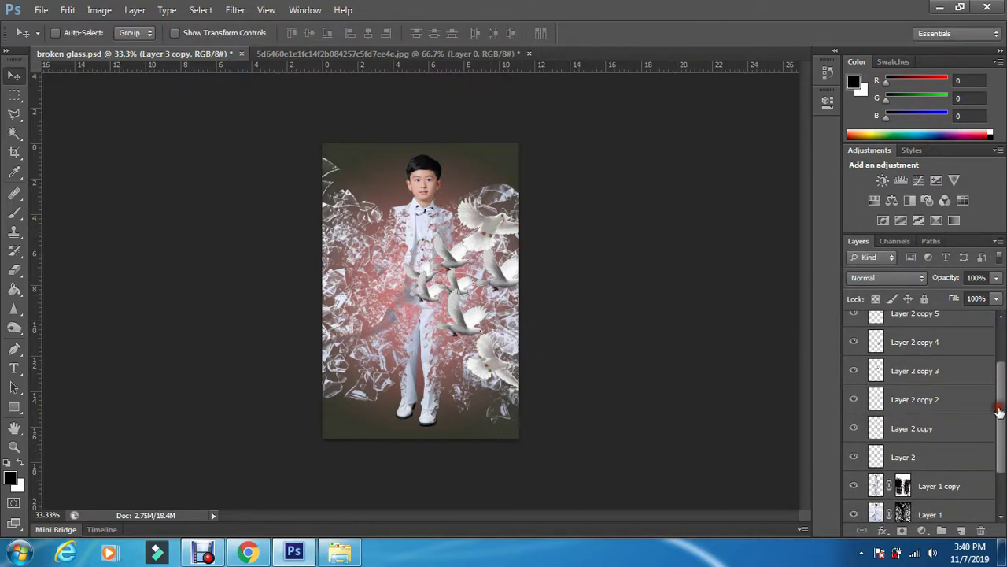
{"action": "left_click", "coordinate": [917, 459], "text": "shift"}
{"action": "right_click", "coordinate": [917, 458]}
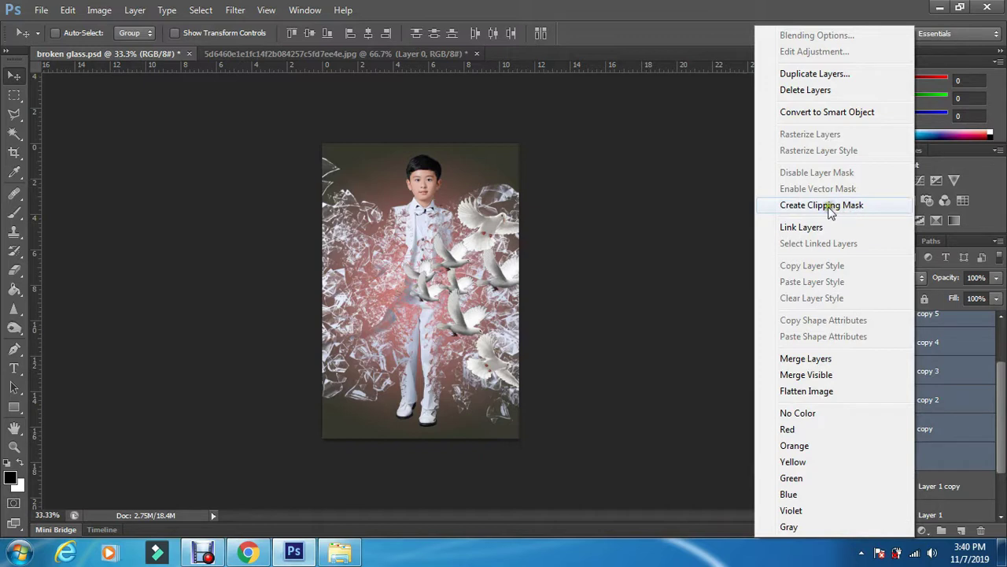
{"action": "left_click", "coordinate": [820, 114]}
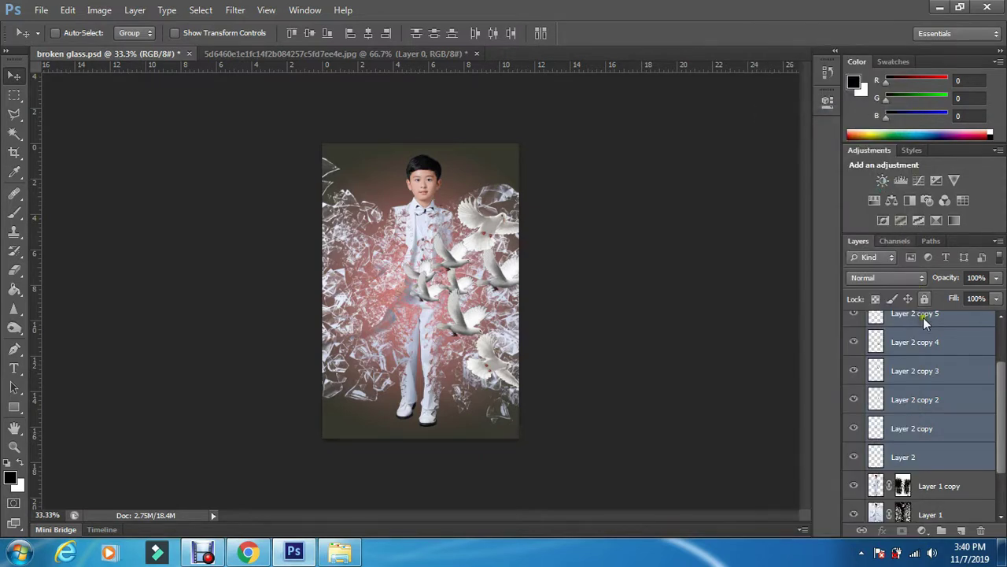
{"action": "right_click", "coordinate": [951, 331]}
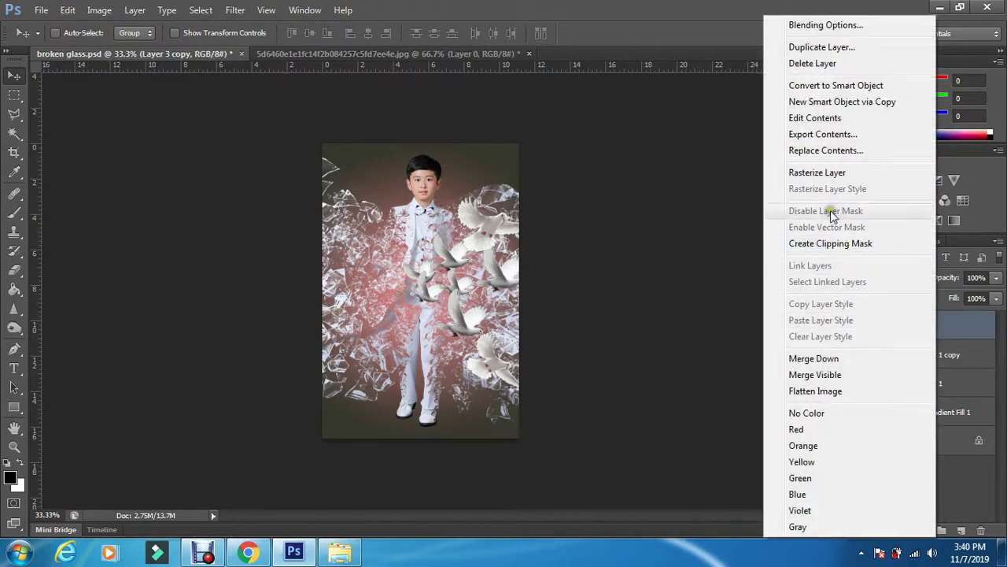
{"action": "left_click", "coordinate": [828, 175]}
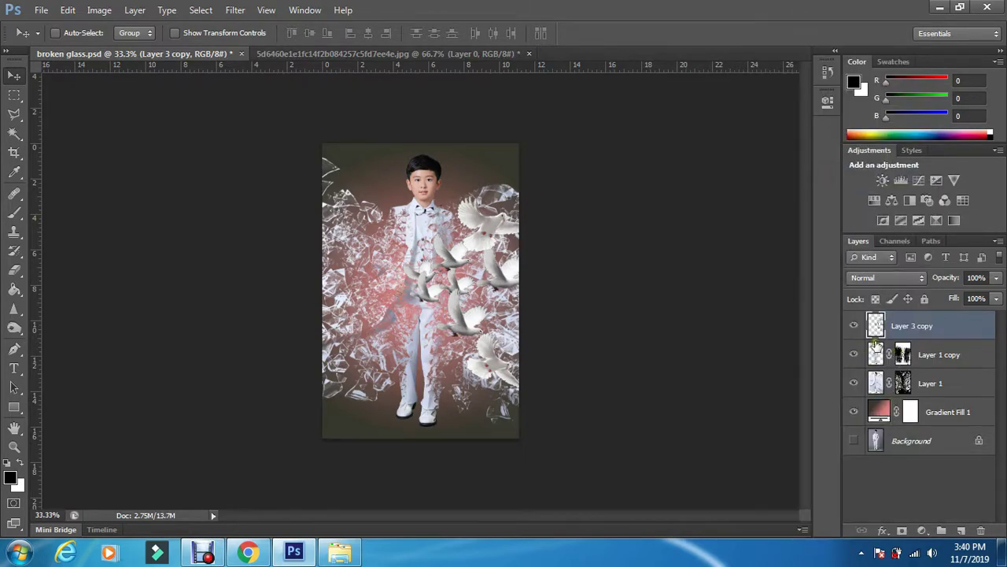
Step: Duplicate the doves layer, flip it horizontally, move it to the boy's left, and tilt it about 4.7°
{"action": "key", "text": "ctrl+j"}
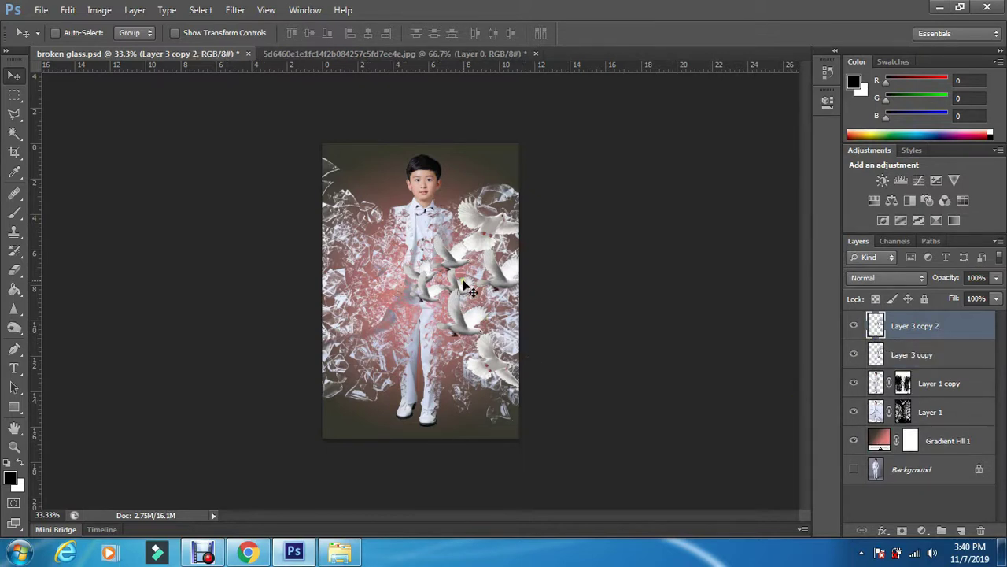
{"action": "key", "text": "ctrl+t"}
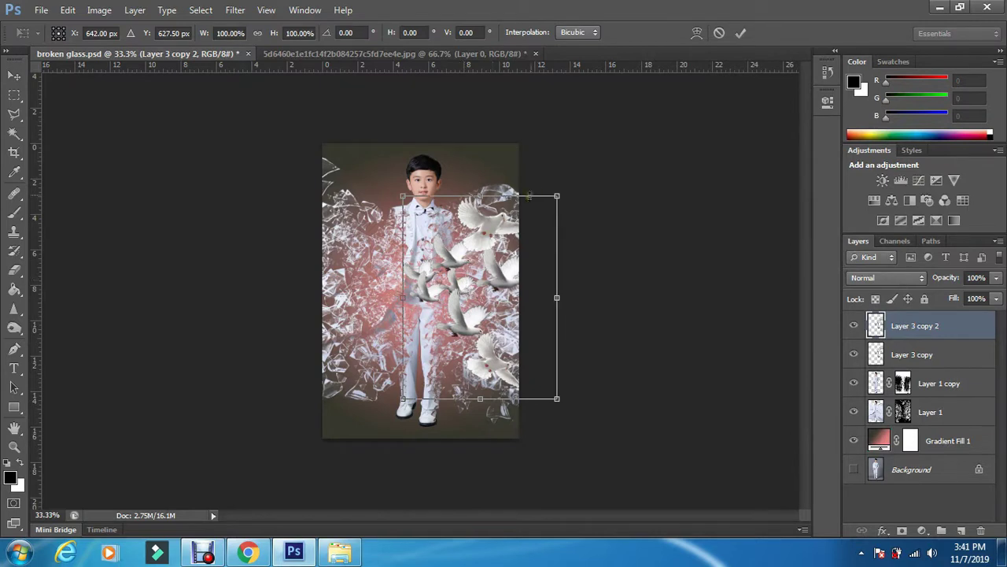
{"action": "right_click", "coordinate": [502, 351]}
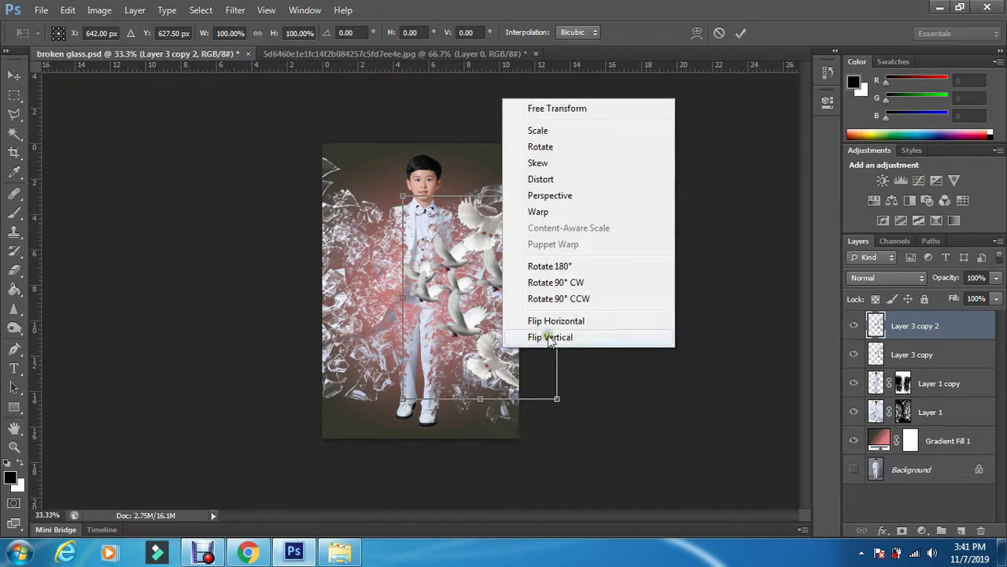
{"action": "left_click", "coordinate": [573, 321]}
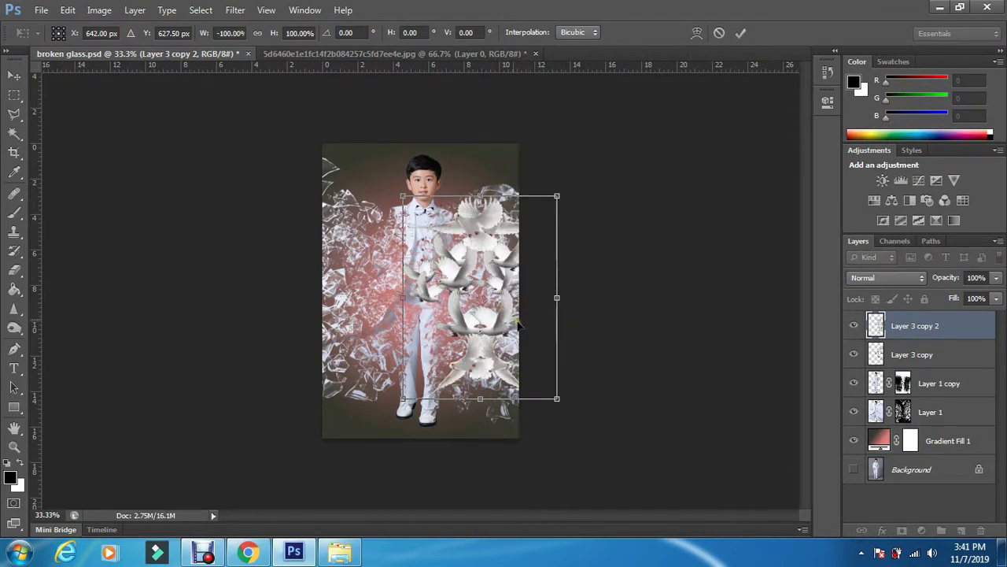
{"action": "mouse_move", "coordinate": [490, 316]}
{"action": "left_mouse_down"}
{"action": "mouse_move", "coordinate": [407, 319]}
{"action": "mouse_move", "coordinate": [358, 346]}
{"action": "mouse_move", "coordinate": [375, 340]}
{"action": "mouse_move", "coordinate": [375, 315]}
{"action": "left_mouse_up"}
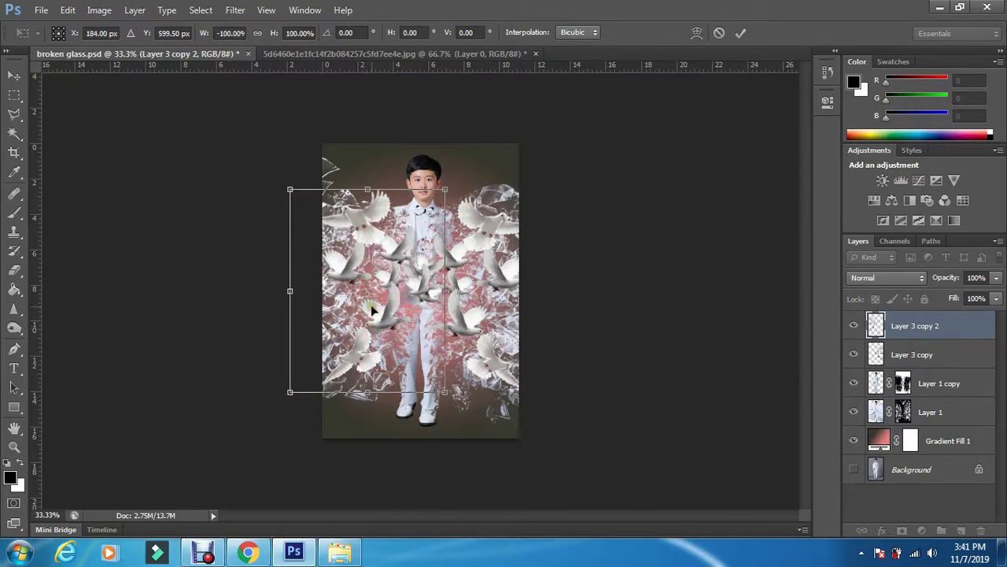
{"action": "left_click_drag", "start_coordinate": [363, 158], "coordinate": [376, 158]}
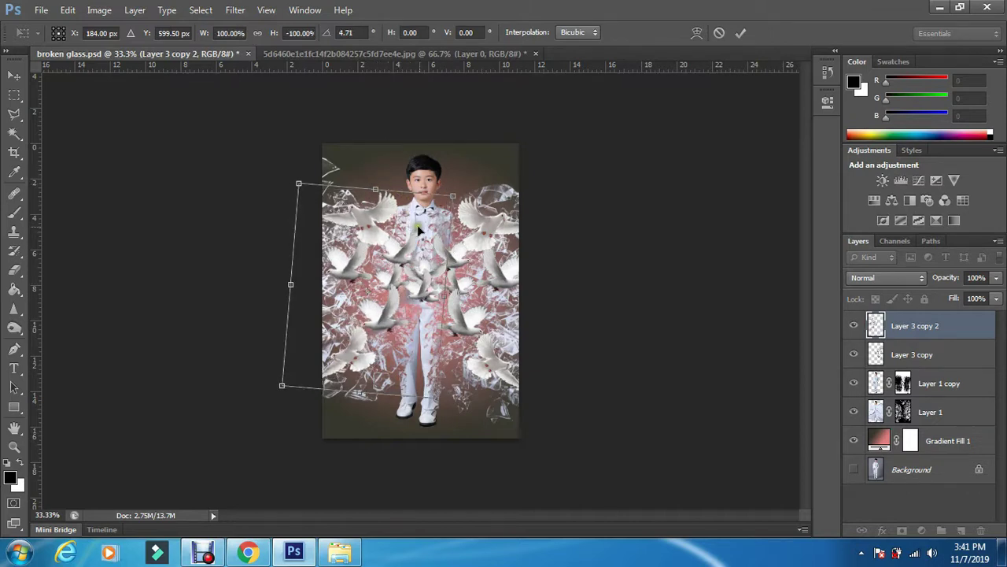
{"action": "left_click", "coordinate": [739, 34]}
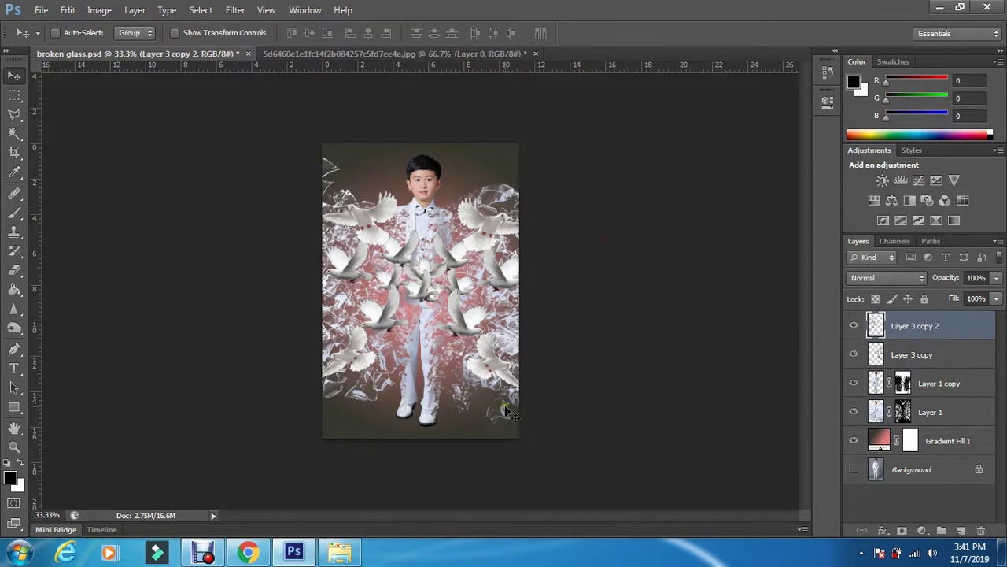
Step: Nudge the Layer 3 copy 2 doves slightly left into place and reselect that layer
{"action": "mouse_move", "coordinate": [390, 302]}
{"action": "left_mouse_down"}
{"action": "mouse_move", "coordinate": [378, 292]}
{"action": "mouse_move", "coordinate": [390, 288]}
{"action": "mouse_move", "coordinate": [383, 299]}
{"action": "left_mouse_up"}
{"action": "left_click_drag", "start_coordinate": [384, 299], "coordinate": [385, 300]}
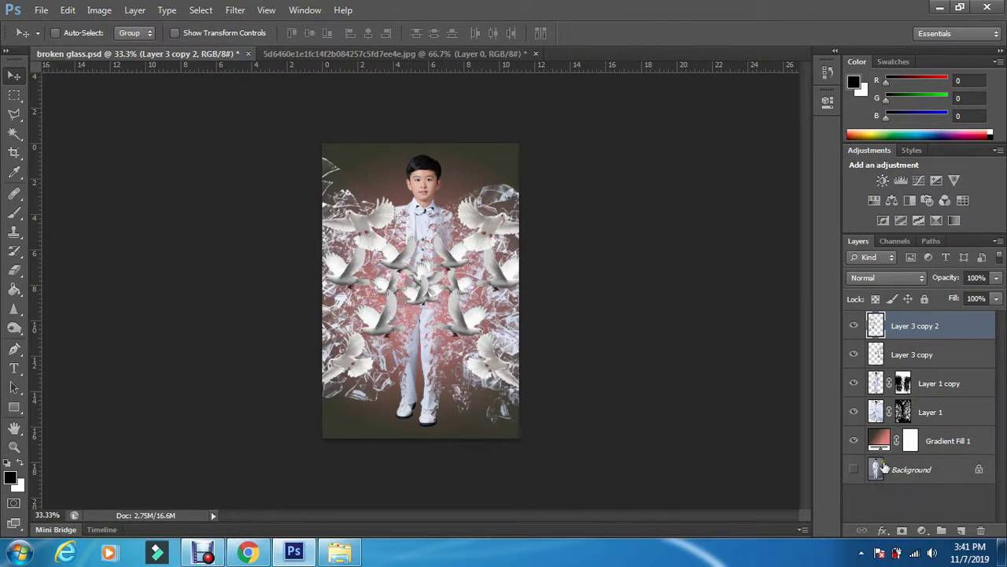
{"action": "left_click", "coordinate": [930, 508]}
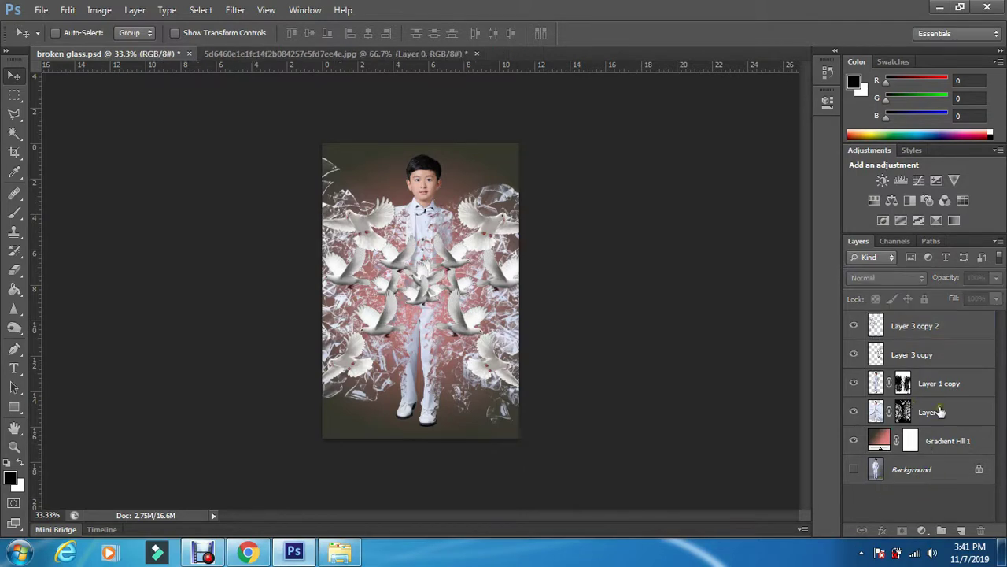
{"action": "left_click", "coordinate": [933, 329]}
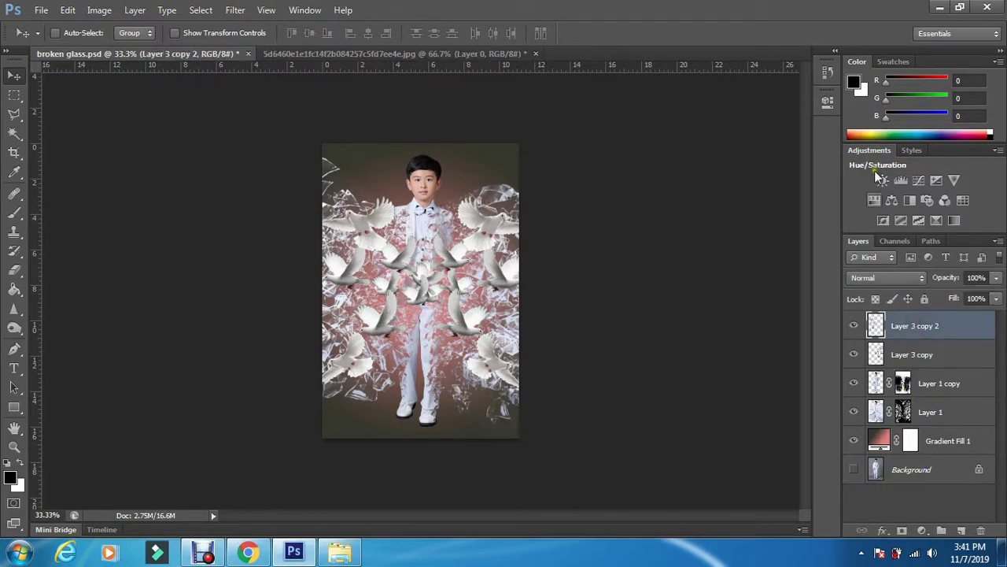
{"action": "left_click", "coordinate": [922, 530]}
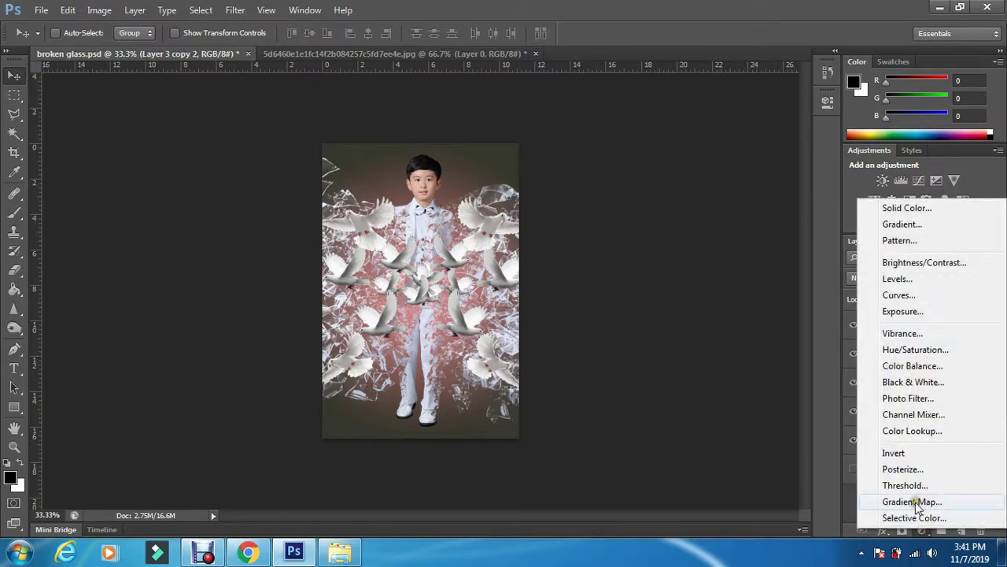
Step: Add a Gradient Map from the Red, Green preset with its left stop set to blue #3954ac
{"action": "left_click", "coordinate": [928, 502]}
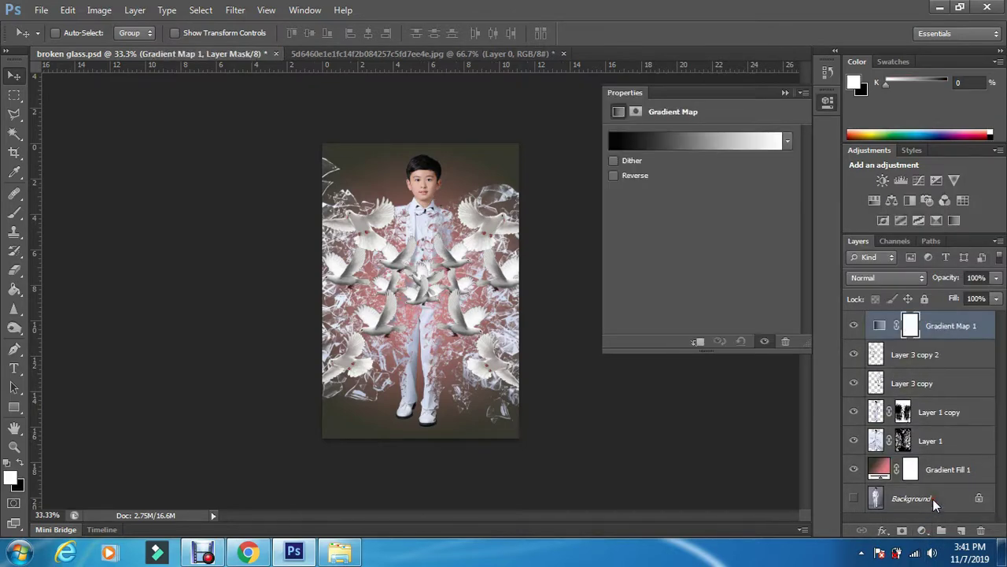
{"action": "left_click", "coordinate": [676, 142]}
{"action": "left_click", "coordinate": [445, 116]}
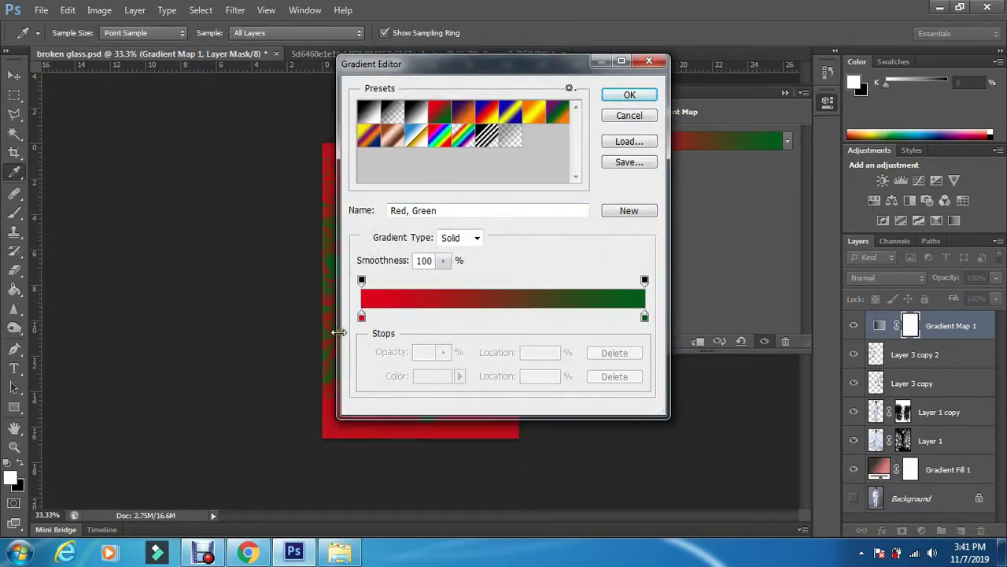
{"action": "left_click", "coordinate": [361, 316]}
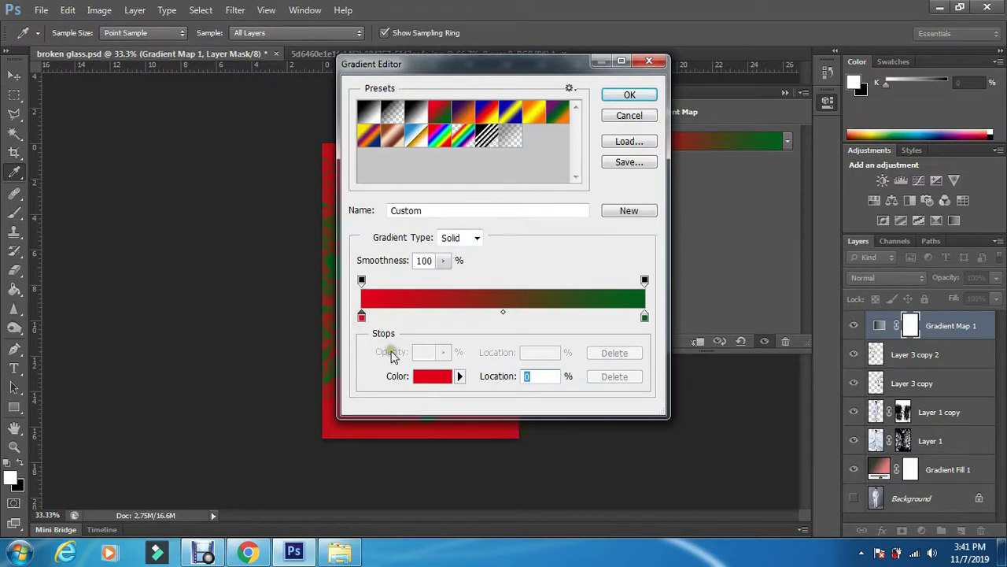
{"action": "left_click", "coordinate": [432, 375]}
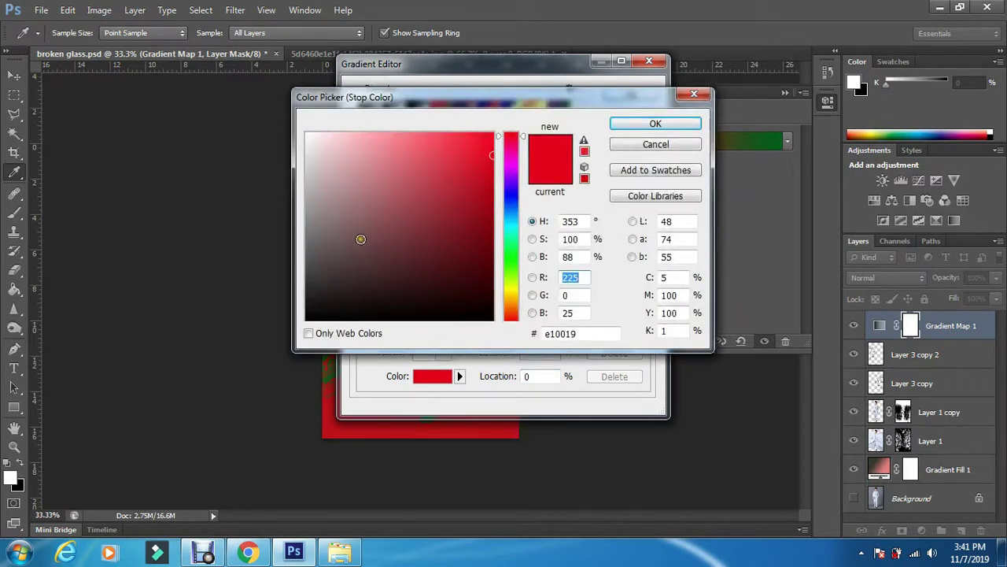
{"action": "left_click", "coordinate": [512, 204]}
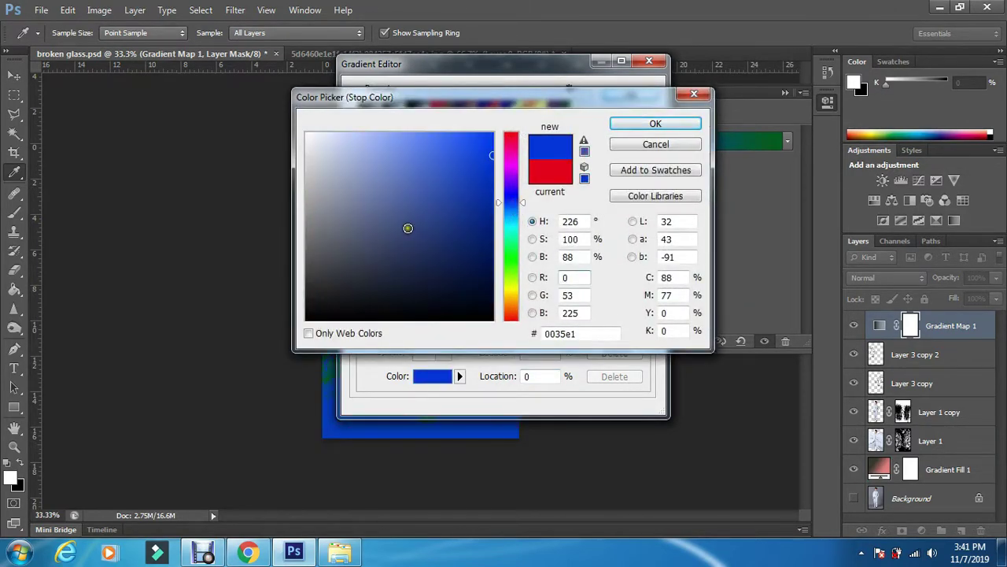
{"action": "left_click", "coordinate": [411, 232]}
{"action": "left_click", "coordinate": [422, 228]}
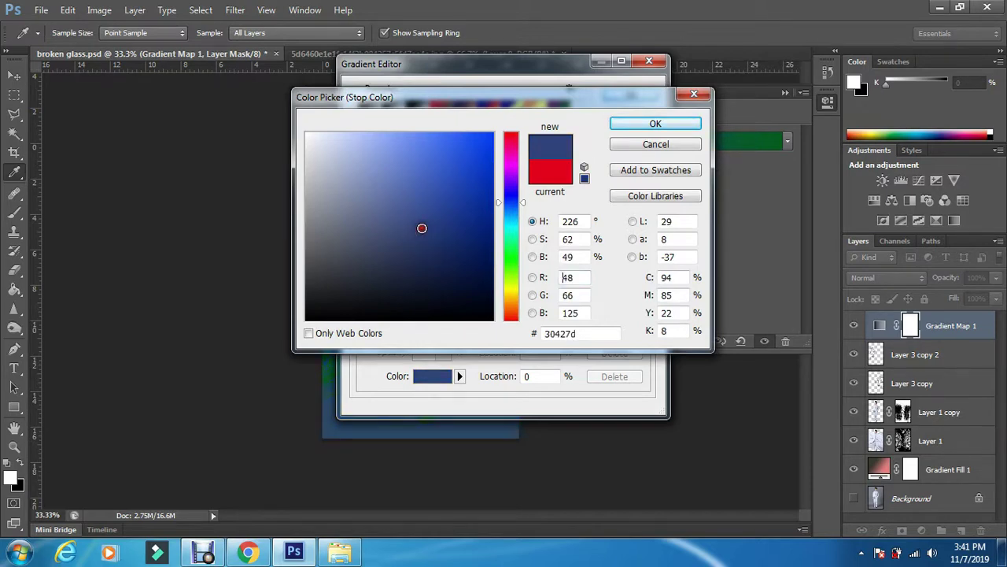
{"action": "left_click", "coordinate": [431, 194]}
{"action": "left_click", "coordinate": [630, 124]}
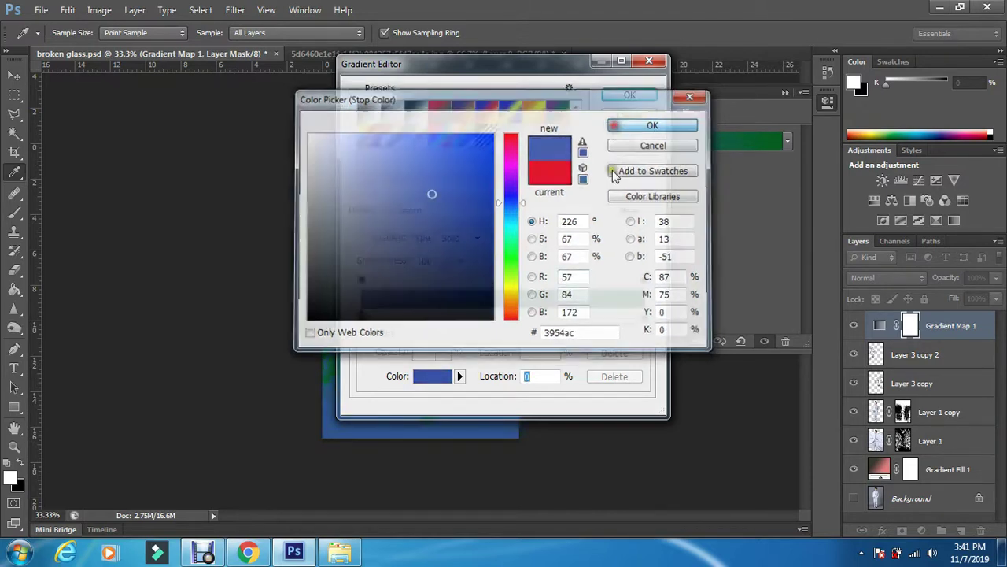
Step: Change the gradient's right stop to white and accept the blue-to-white gradient
{"action": "left_click", "coordinate": [644, 316]}
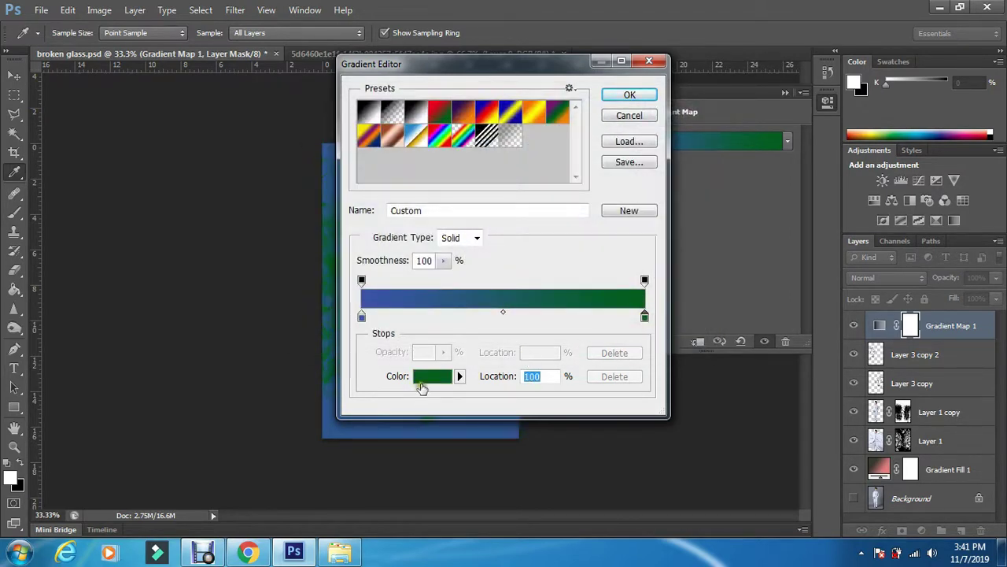
{"action": "left_click", "coordinate": [421, 381]}
{"action": "left_click", "coordinate": [339, 203]}
{"action": "left_click", "coordinate": [308, 133]}
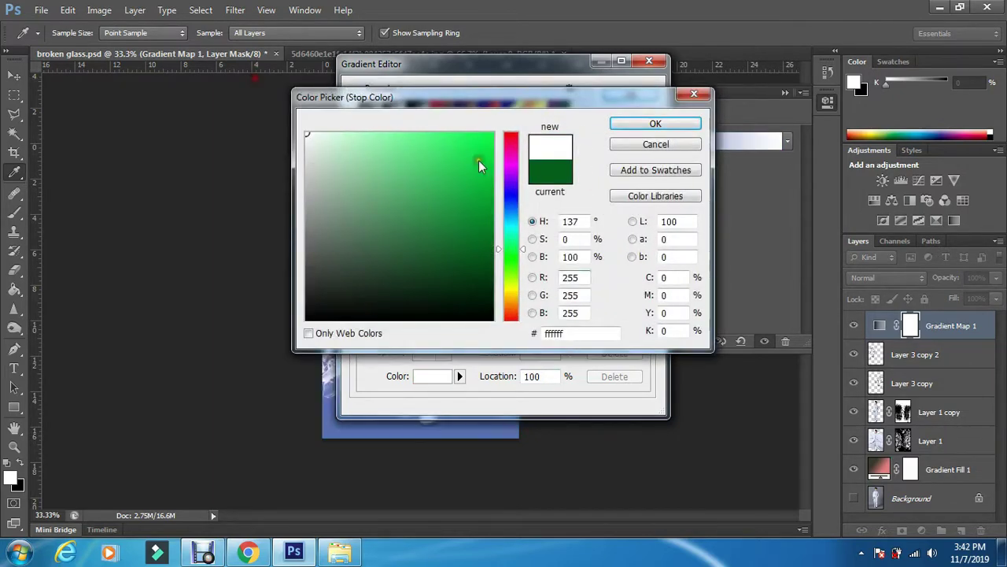
{"action": "left_click", "coordinate": [634, 125]}
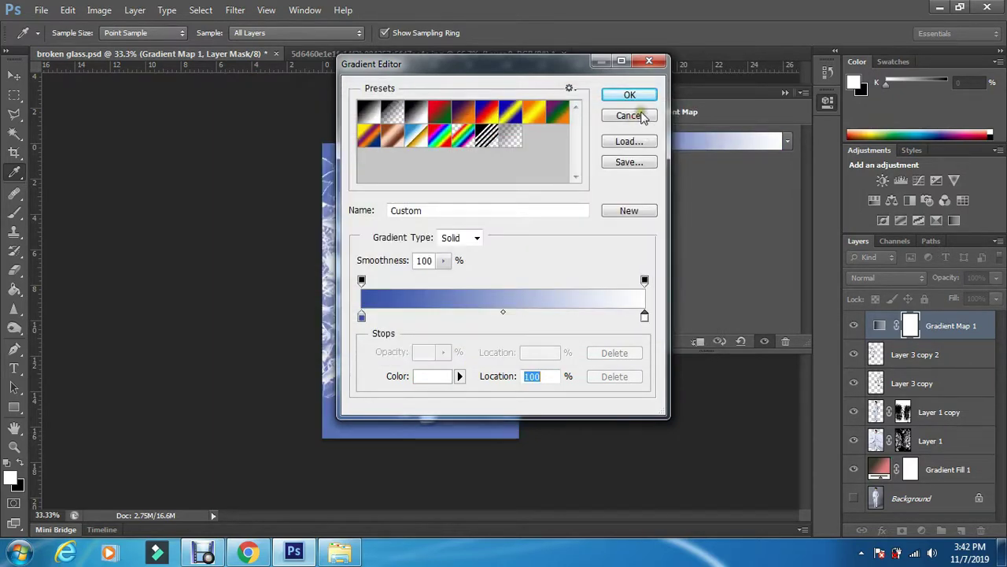
{"action": "left_click", "coordinate": [630, 96]}
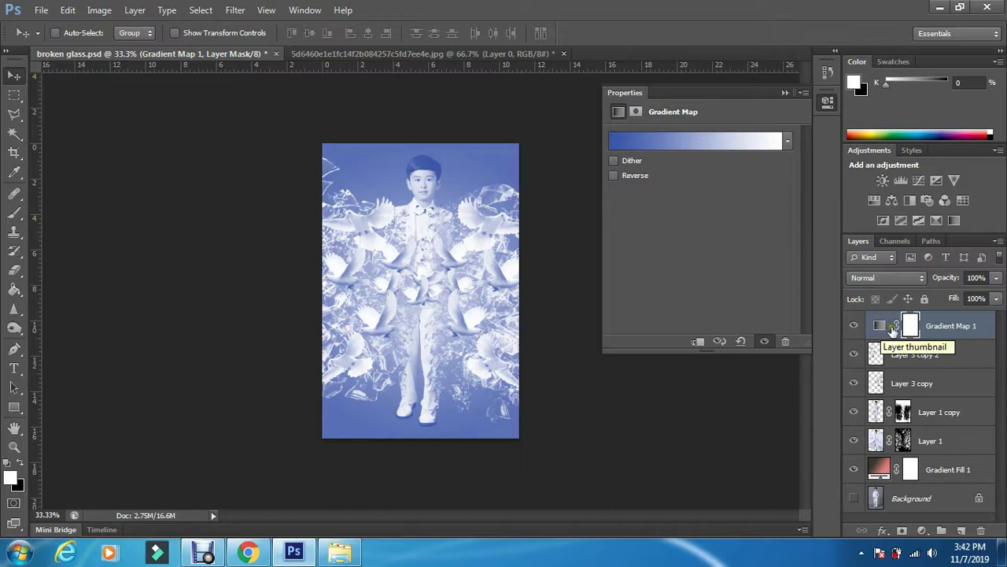
Step: Set the Gradient Map 1 layer's blend mode to Multiply
{"action": "left_click", "coordinate": [905, 277]}
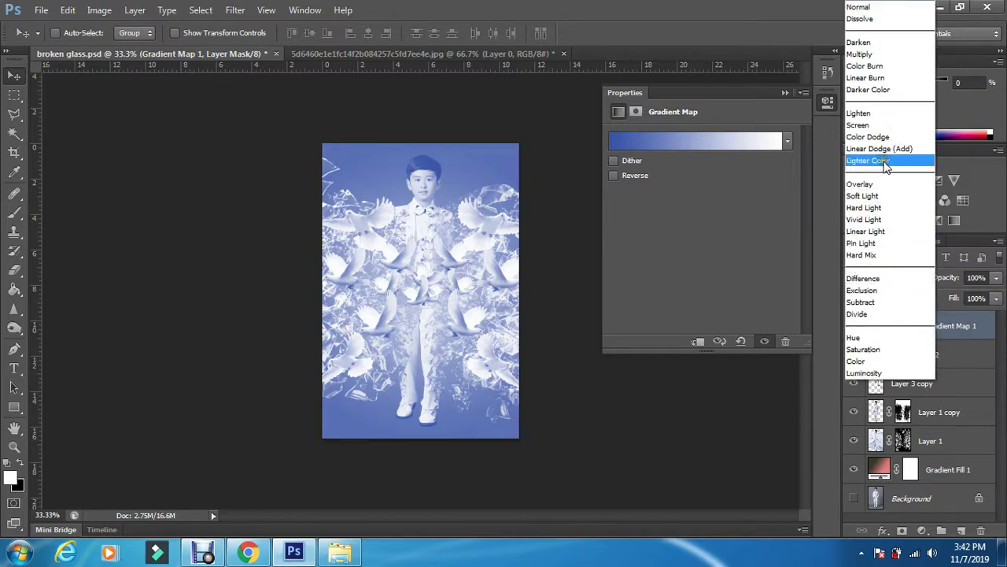
{"action": "left_click", "coordinate": [865, 53]}
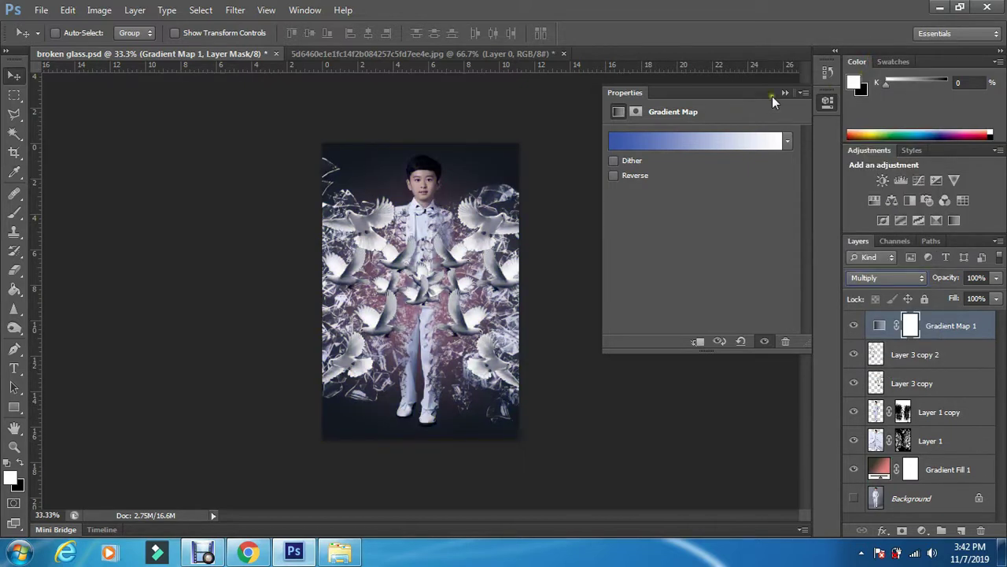
{"action": "left_click", "coordinate": [785, 93]}
Step: Lower the Gradient Map 1 layer's opacity to 60%
{"action": "left_click", "coordinate": [996, 277]}
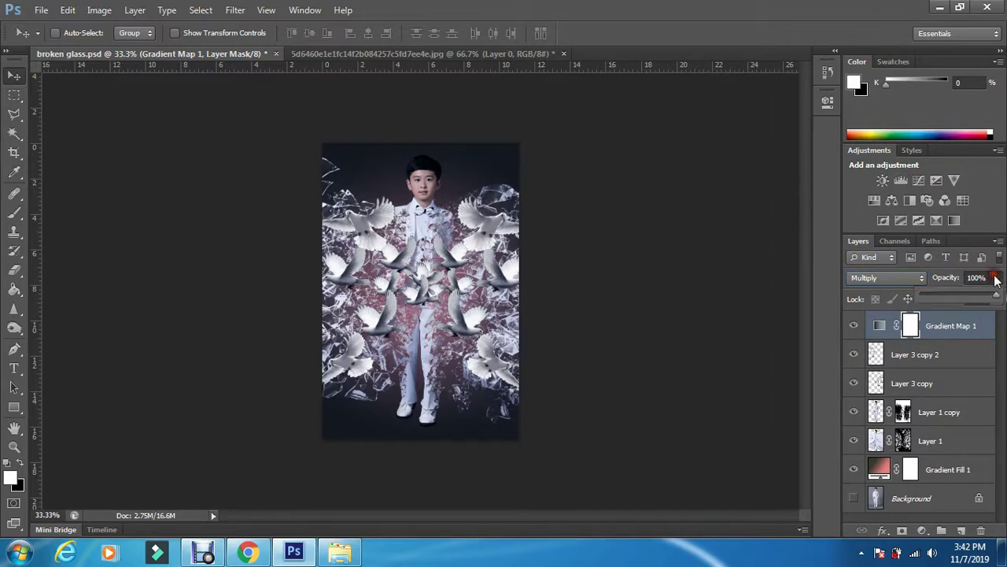
{"action": "left_click_drag", "start_coordinate": [966, 299], "coordinate": [966, 292]}
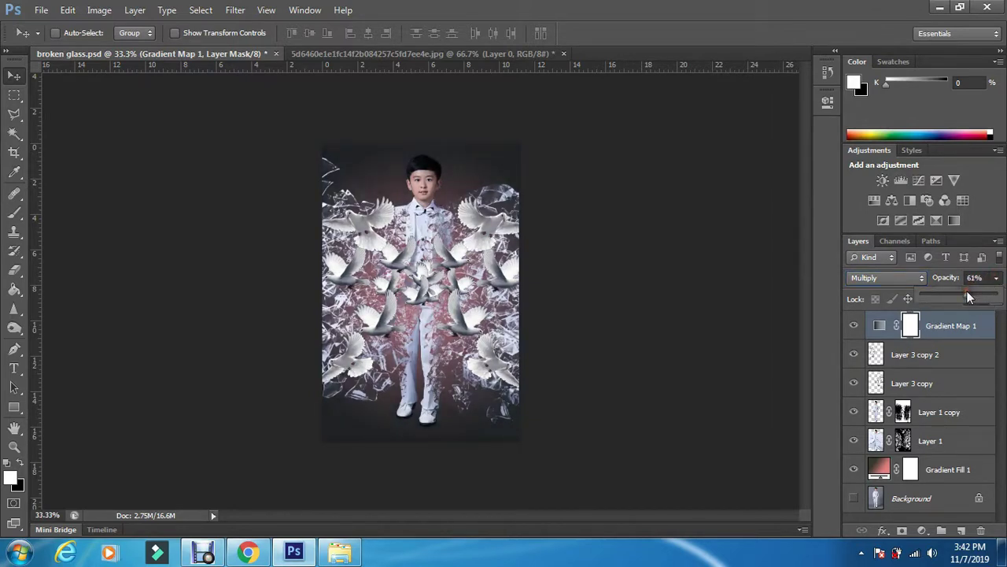
{"action": "left_click", "coordinate": [976, 347]}
{"action": "type", "text": "6"}
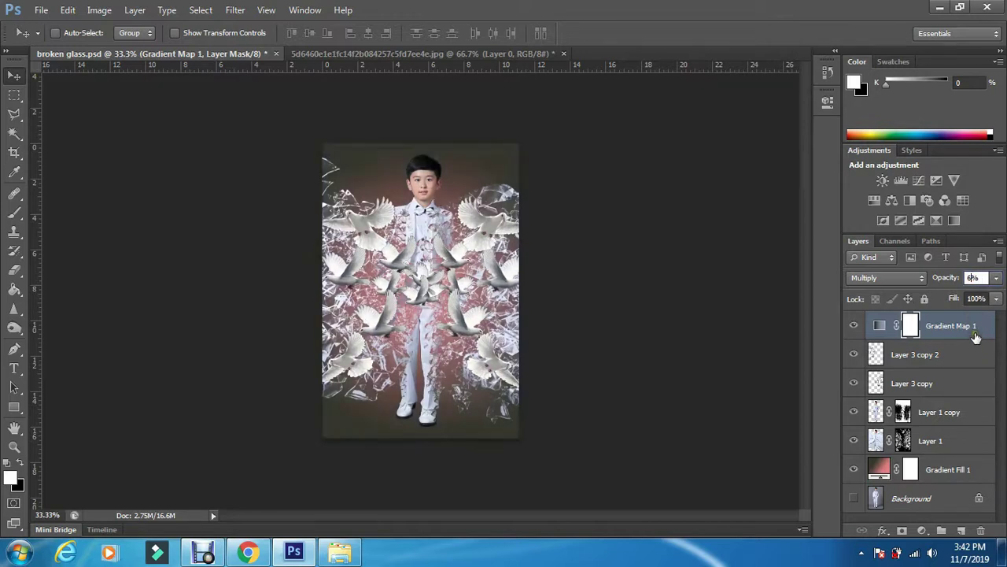
{"action": "type", "text": "0"}
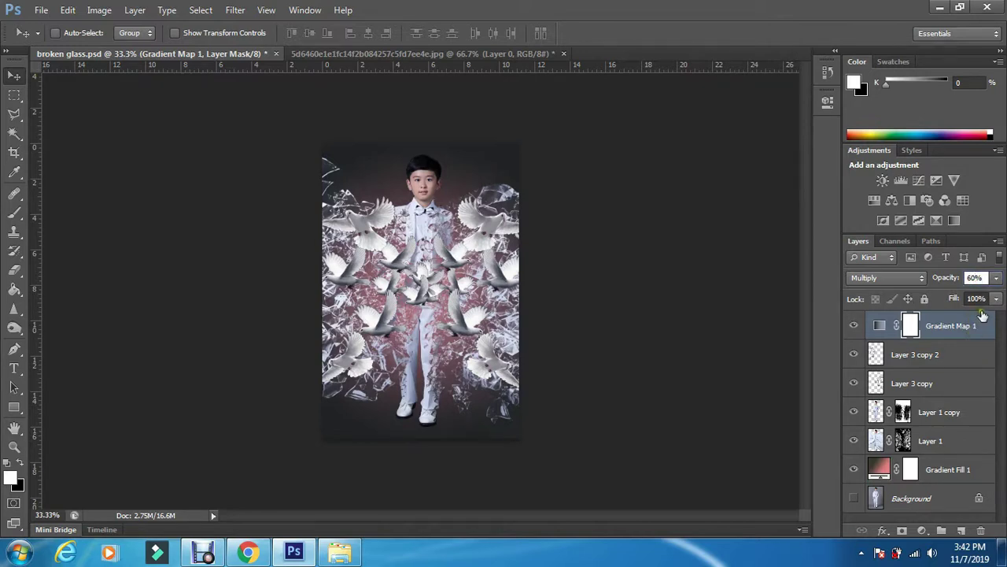
{"action": "left_click", "coordinate": [996, 278]}
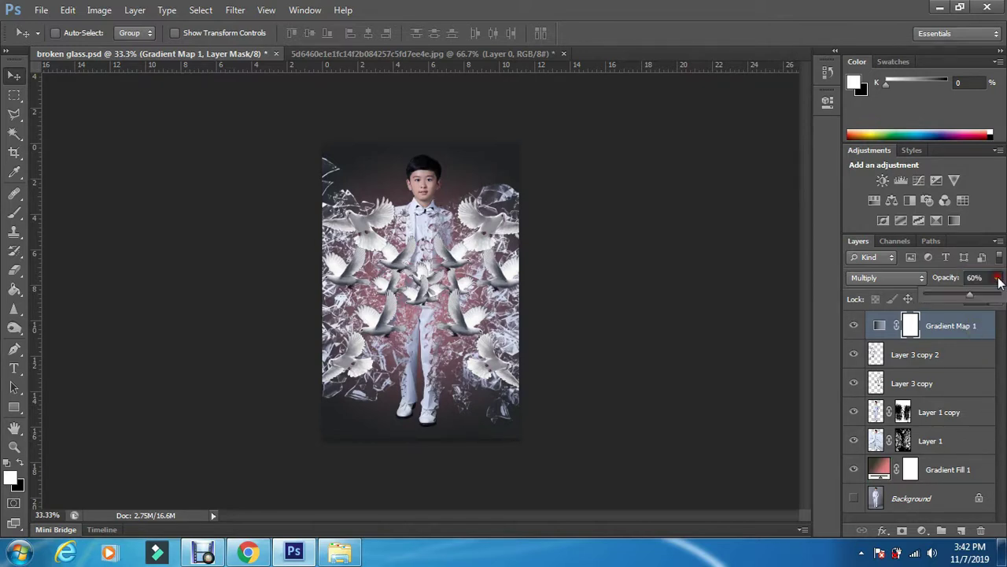
{"action": "left_click", "coordinate": [40, 10]}
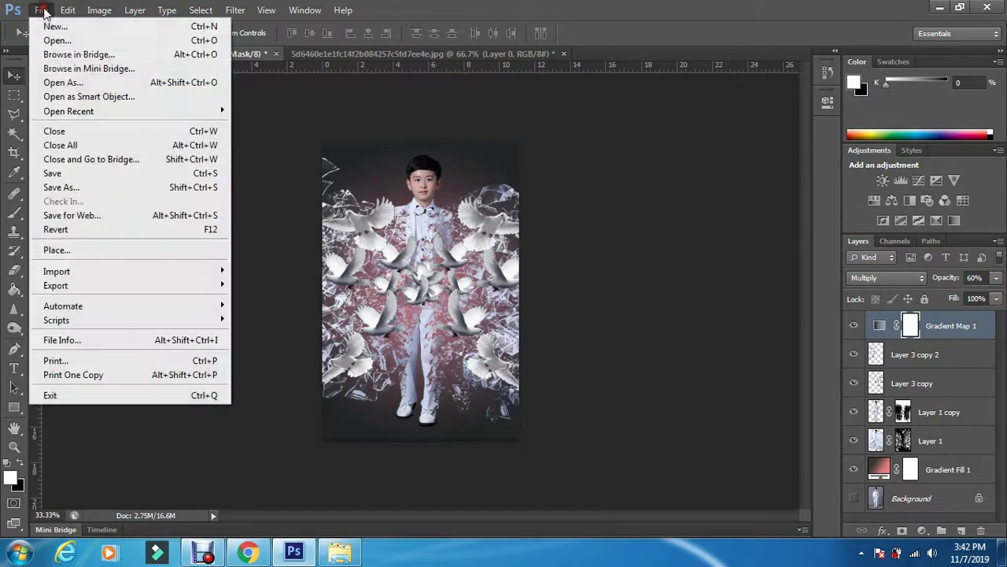
Step: Save the artwork as a JPEG named broken glass.jpg via Save As
{"action": "left_click", "coordinate": [69, 186]}
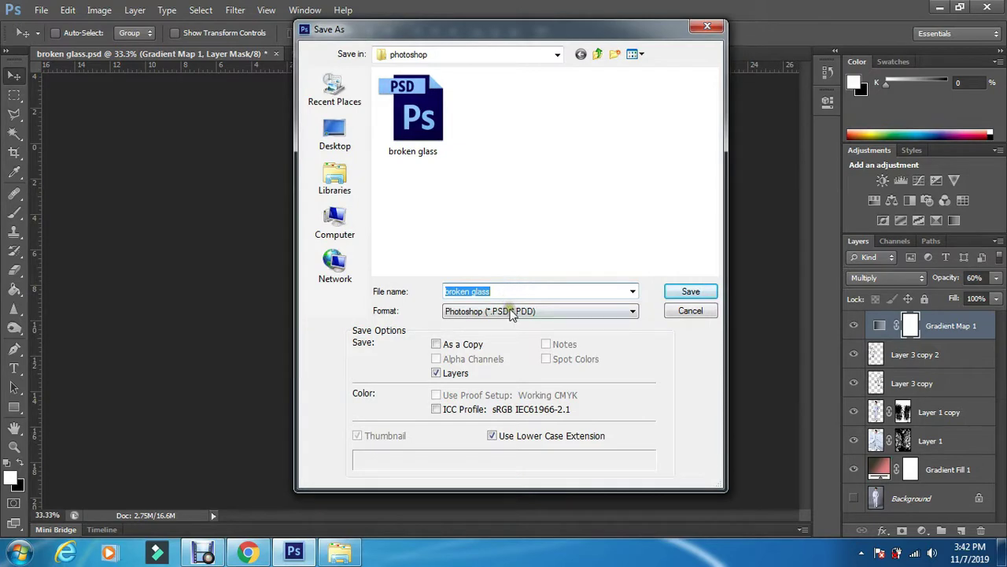
{"action": "left_click", "coordinate": [512, 311]}
{"action": "left_click", "coordinate": [508, 400]}
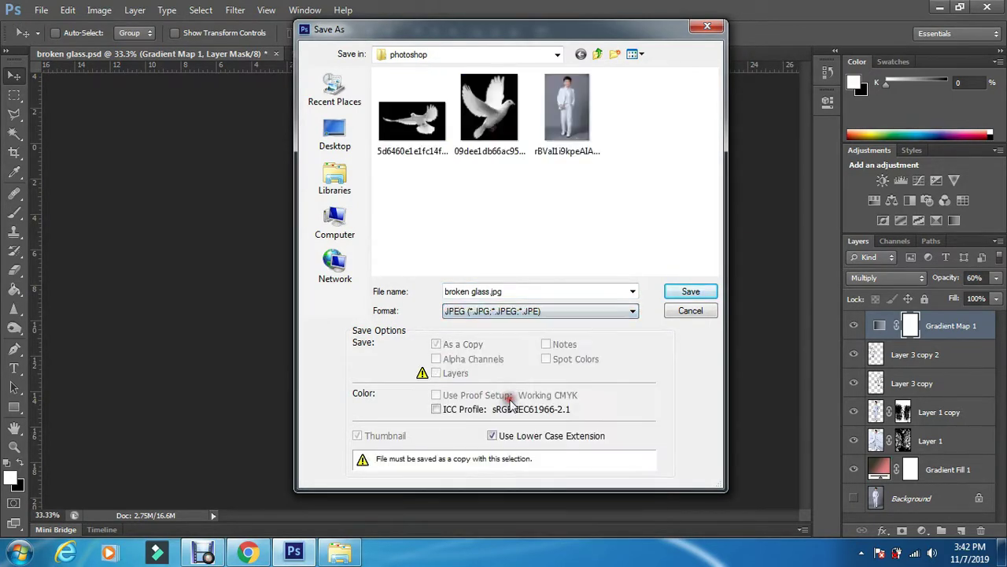
{"action": "double_click", "coordinate": [510, 290]}
{"action": "left_click", "coordinate": [512, 293]}
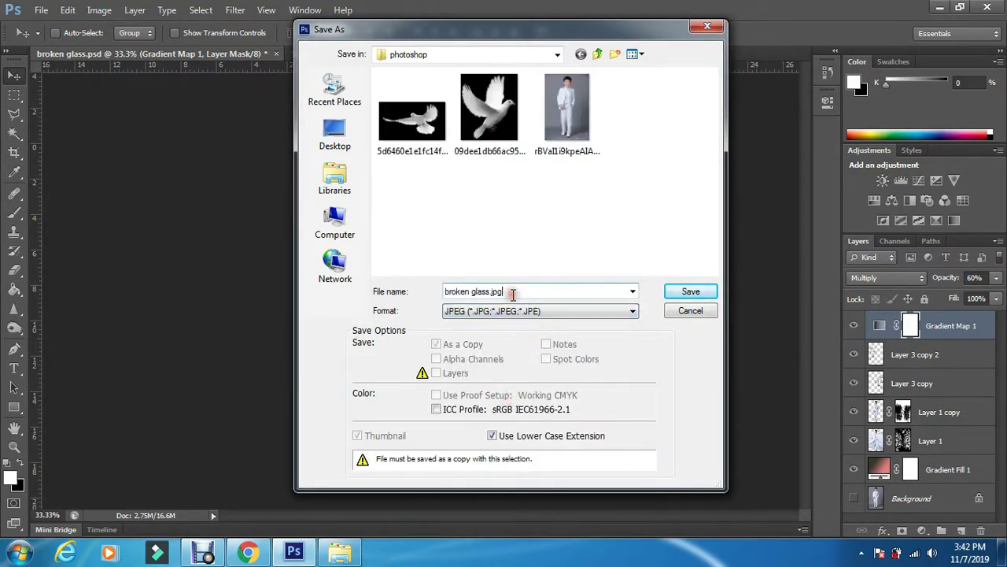
{"action": "left_click", "coordinate": [706, 293]}
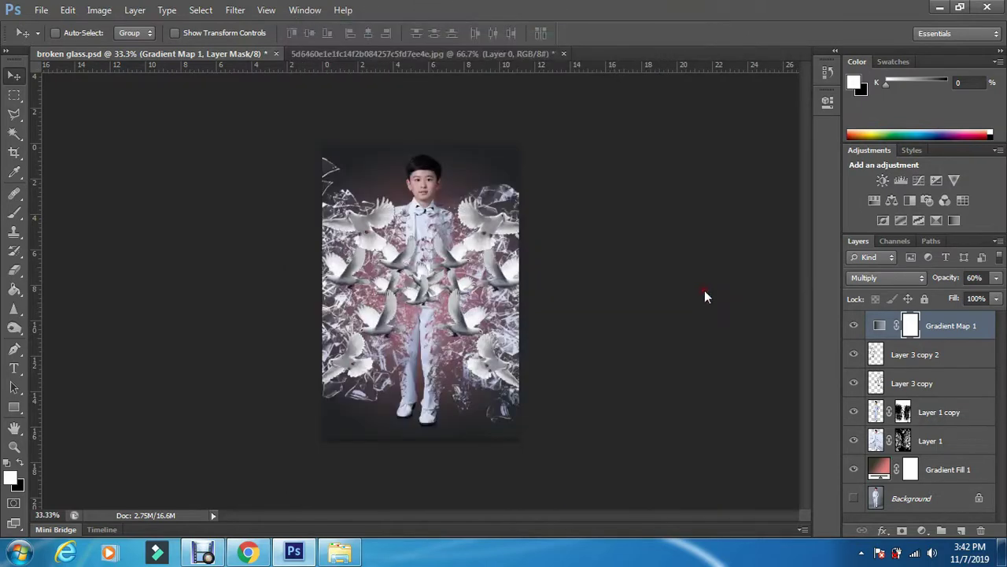
Step: Accept the JPEG options and refresh the project folder listing in Explorer
{"action": "left_click", "coordinate": [589, 138]}
{"action": "left_click", "coordinate": [340, 552]}
{"action": "left_click", "coordinate": [423, 282]}
{"action": "right_click", "coordinate": [412, 255]}
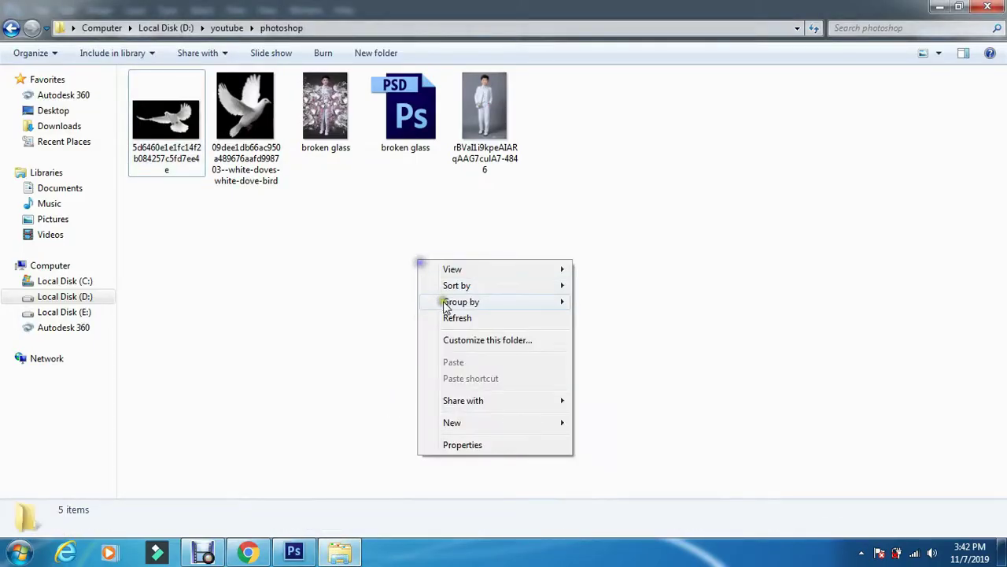
{"action": "left_click", "coordinate": [455, 315]}
Step: Rename the original boy photo to 'broken glass before' and open it in Photo Viewer
{"action": "double_click", "coordinate": [484, 118]}
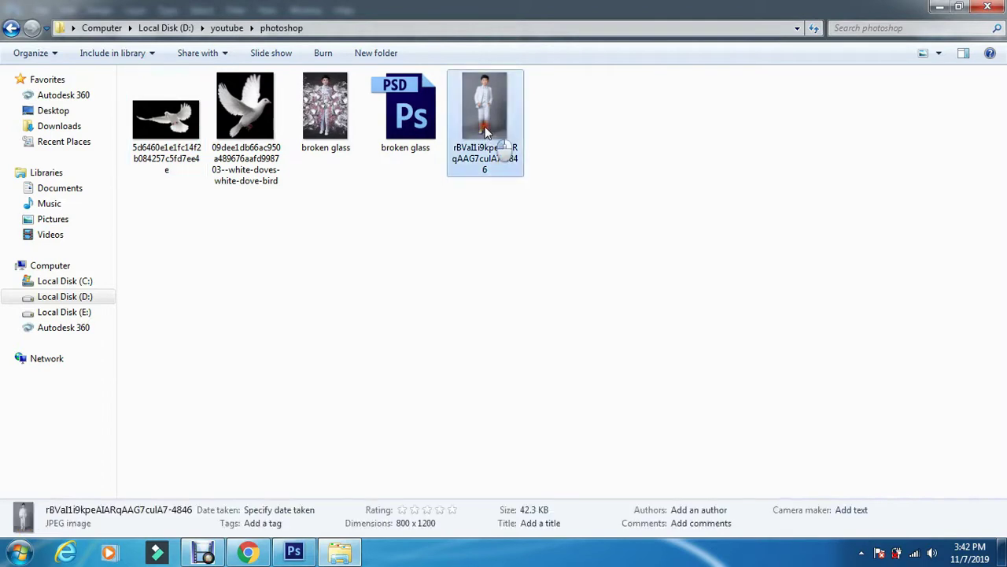
{"action": "right_click", "coordinate": [496, 420]}
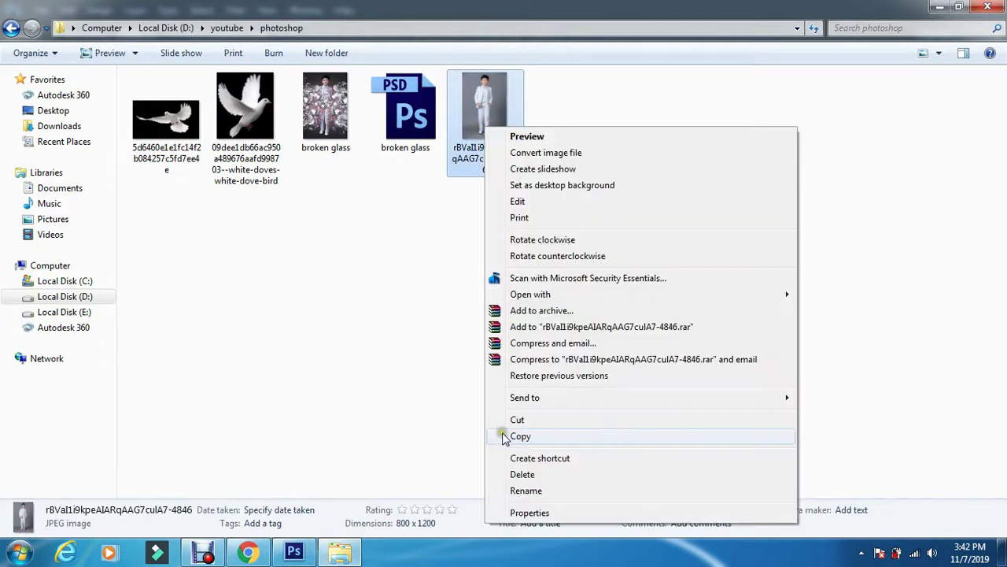
{"action": "left_click", "coordinate": [521, 489]}
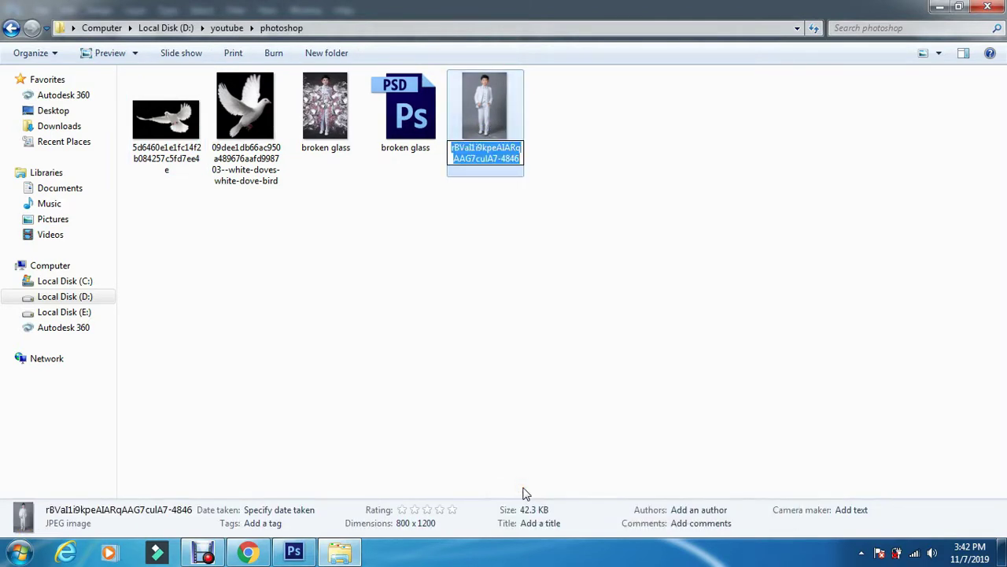
{"action": "type", "text": "broken glas"}
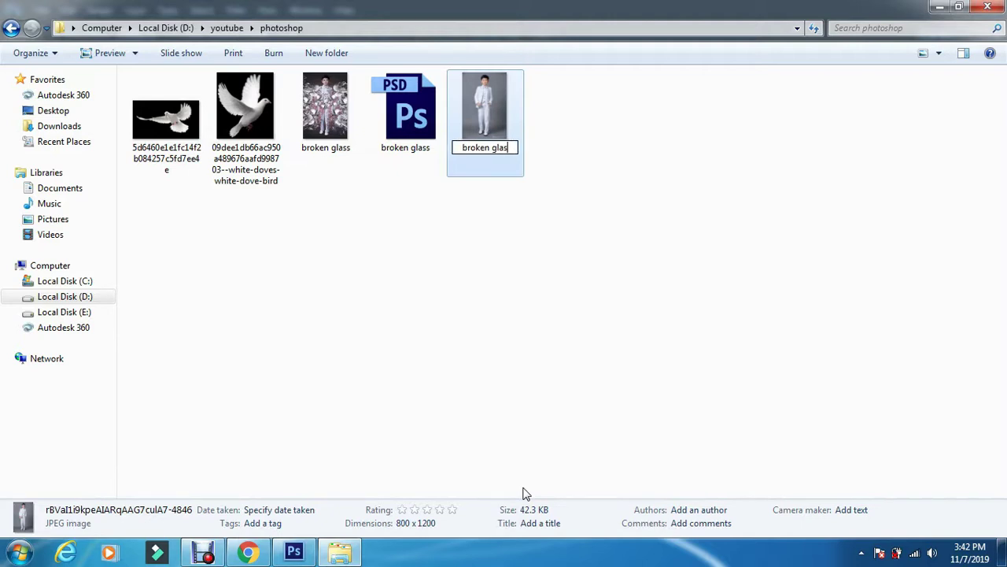
{"action": "type", "text": "s"}
{"action": "type", "text": " before"}
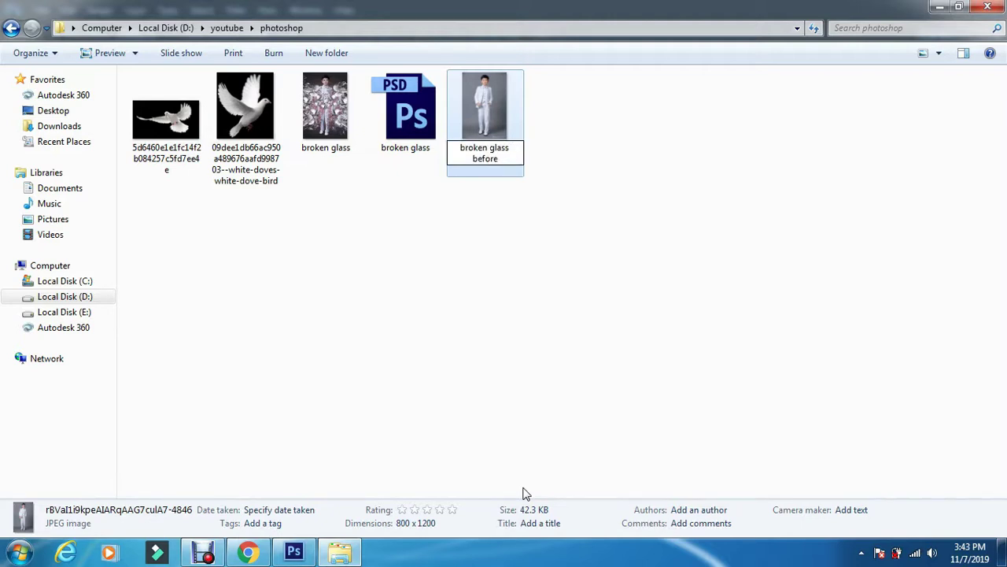
{"action": "key", "text": "Return"}
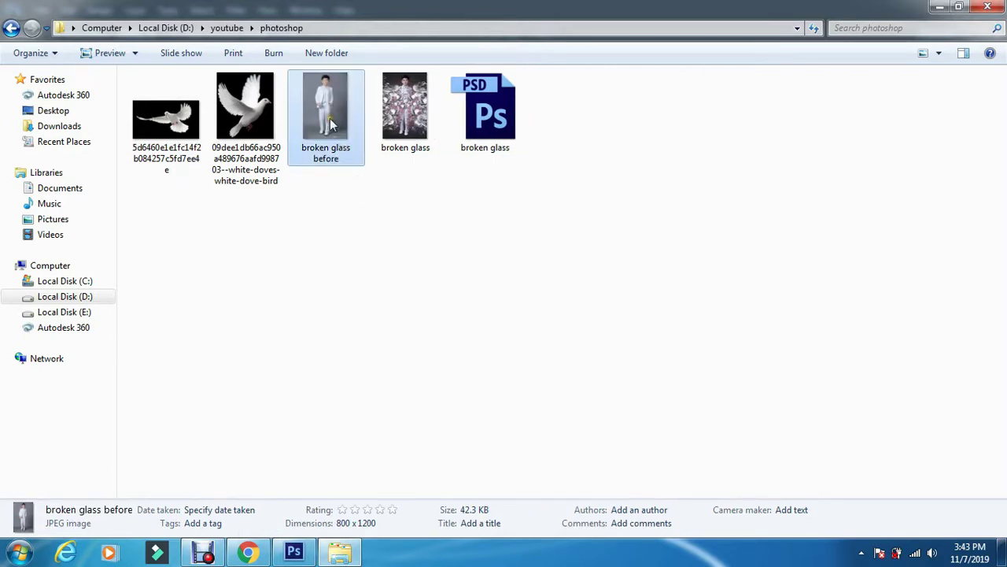
{"action": "double_click", "coordinate": [340, 131]}
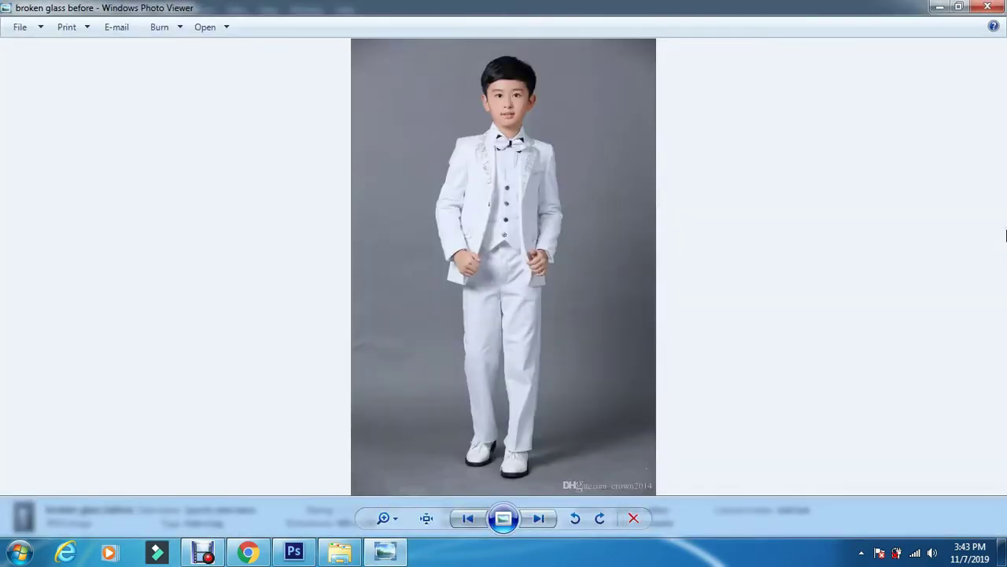
Step: Flip repeatedly between broken glass before and broken glass, finishing on the shattered-glass version
{"action": "key", "text": "Left"}
{"action": "key", "text": "Right"}
{"action": "key", "text": "Left"}
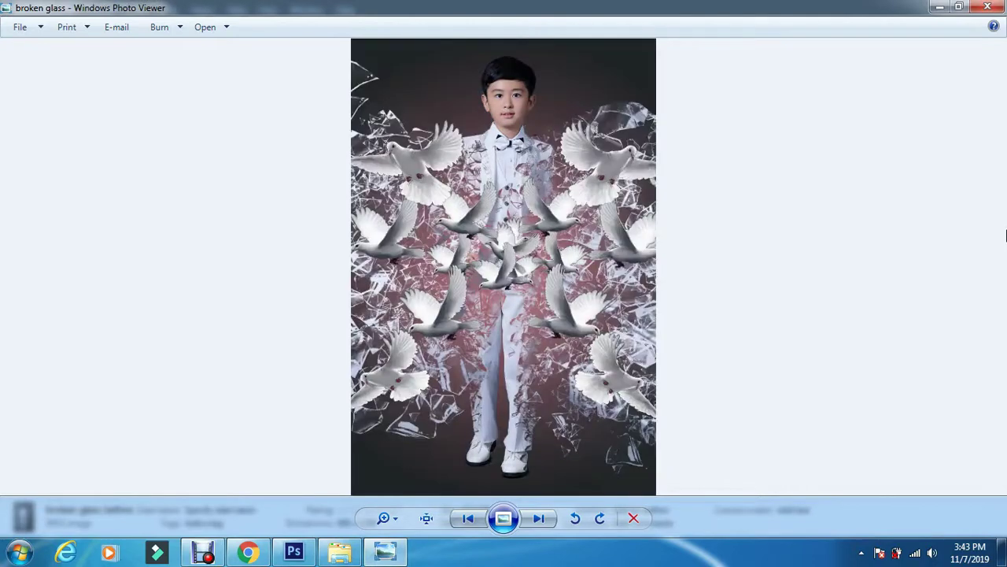
{"action": "key", "text": "Right"}
{"action": "key", "text": "Left"}
{"action": "key", "text": "Right"}
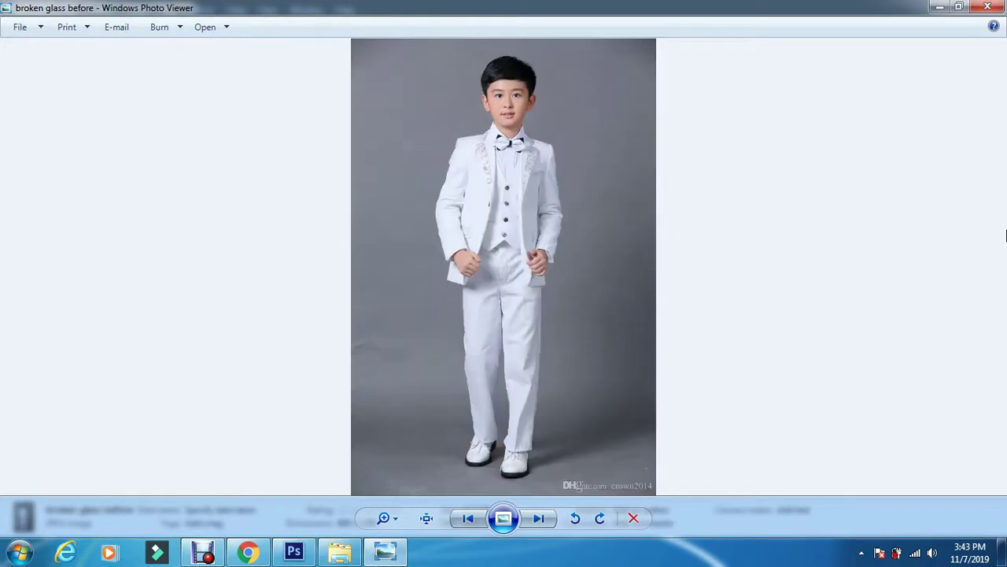
{"action": "key", "text": "Left"}
{"action": "key", "text": "Right"}
{"action": "key", "text": "Left"}
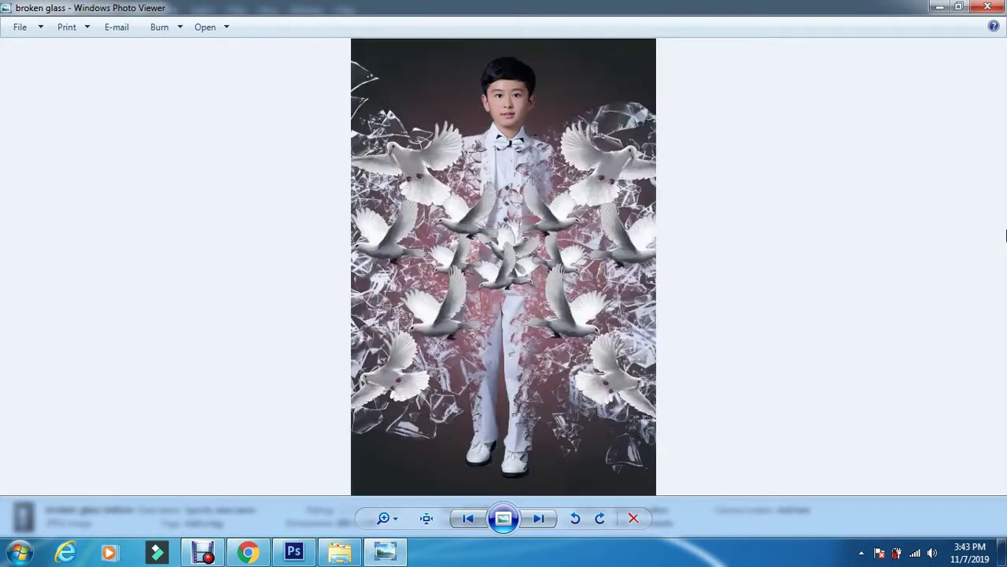
{"action": "key", "text": "Right"}
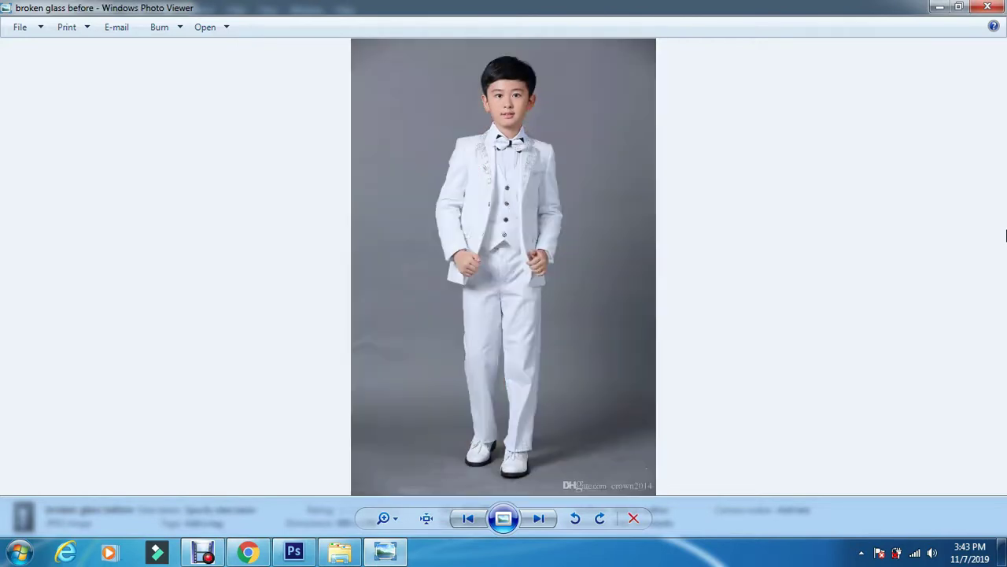
{"action": "key", "text": "Left"}
{"action": "key", "text": "Right"}
{"action": "key", "text": "Left"}
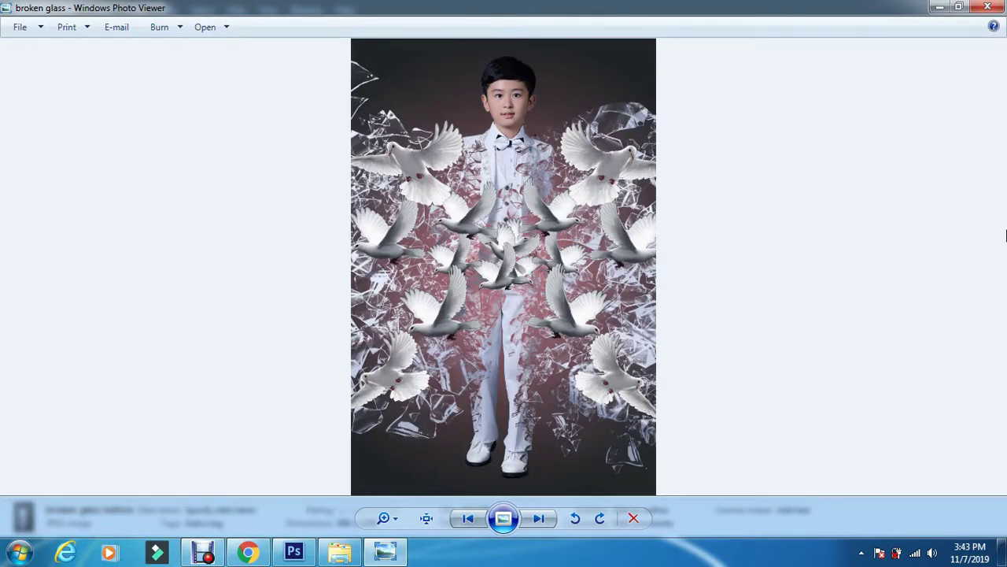
{"action": "key", "text": "Right"}
{"action": "key", "text": "Left"}
{"action": "key", "text": "Right"}
{"action": "key", "text": "Left"}
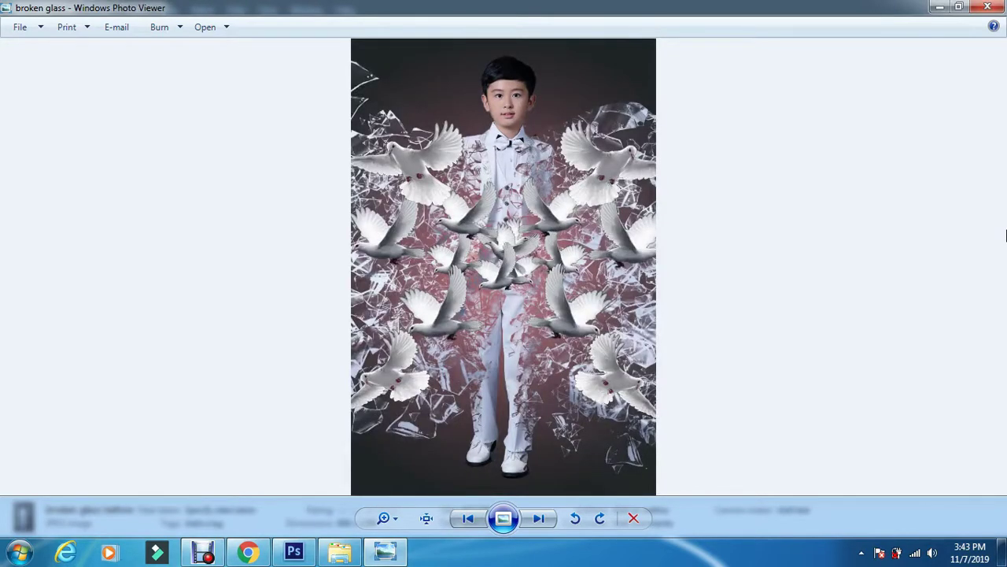